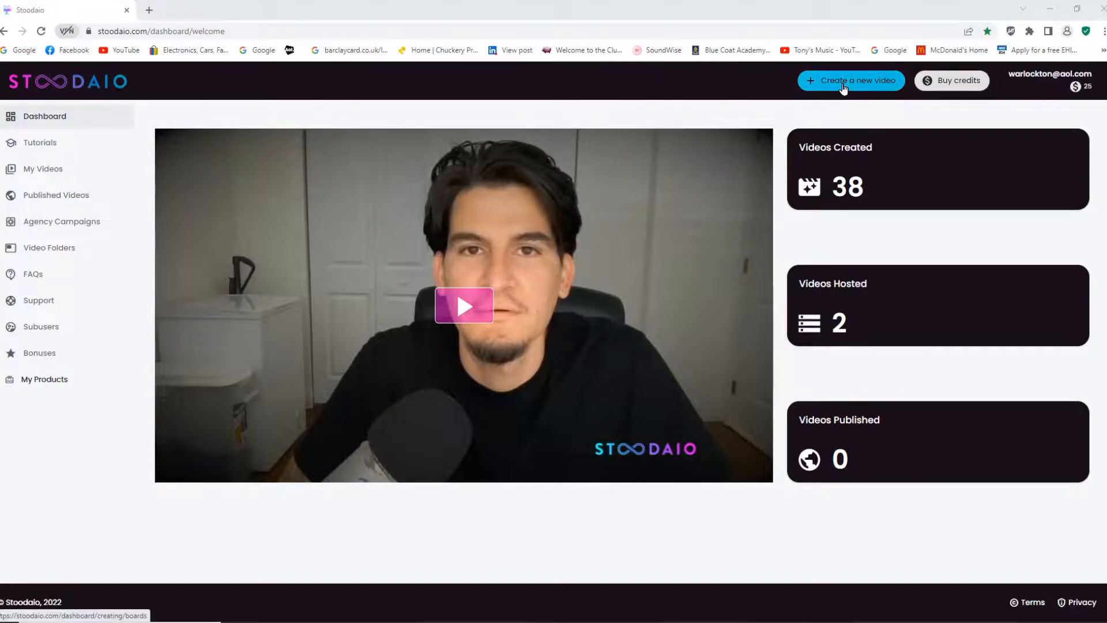
Start a new video from a script using the Landscape (16:9) aspect ratio
{"action": "left_click", "coordinate": [843, 87]}
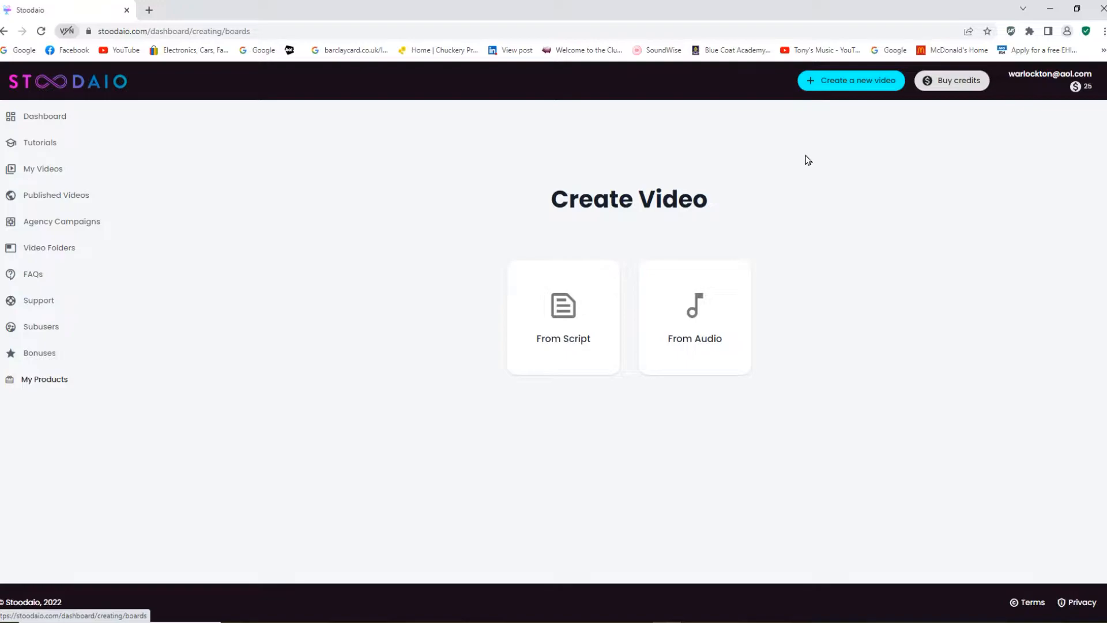
{"action": "left_click", "coordinate": [563, 317]}
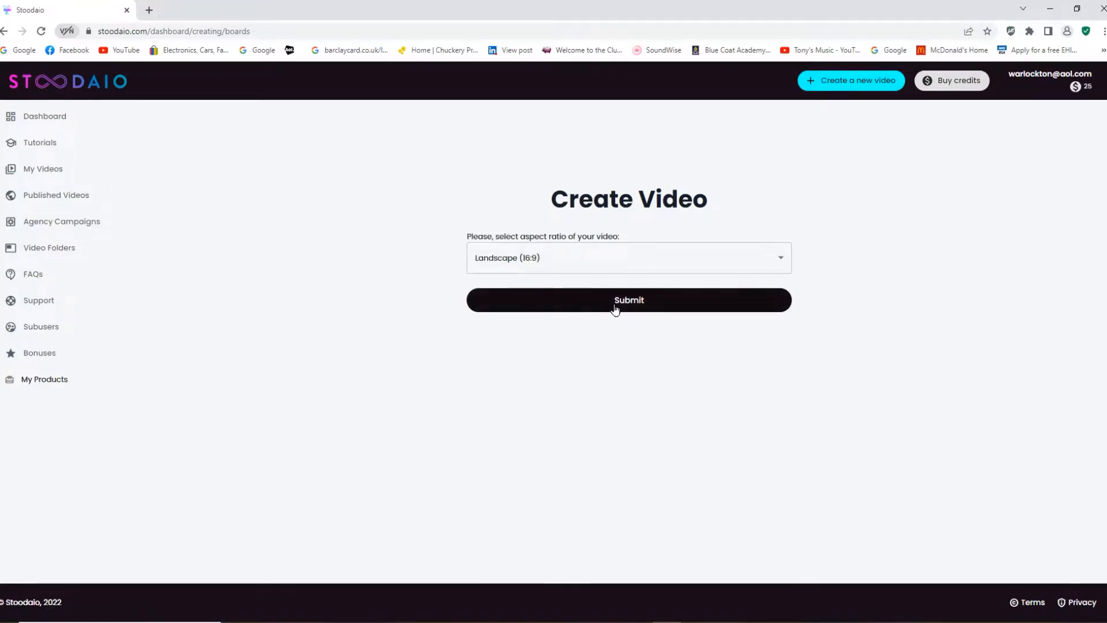
{"action": "left_click", "coordinate": [659, 312]}
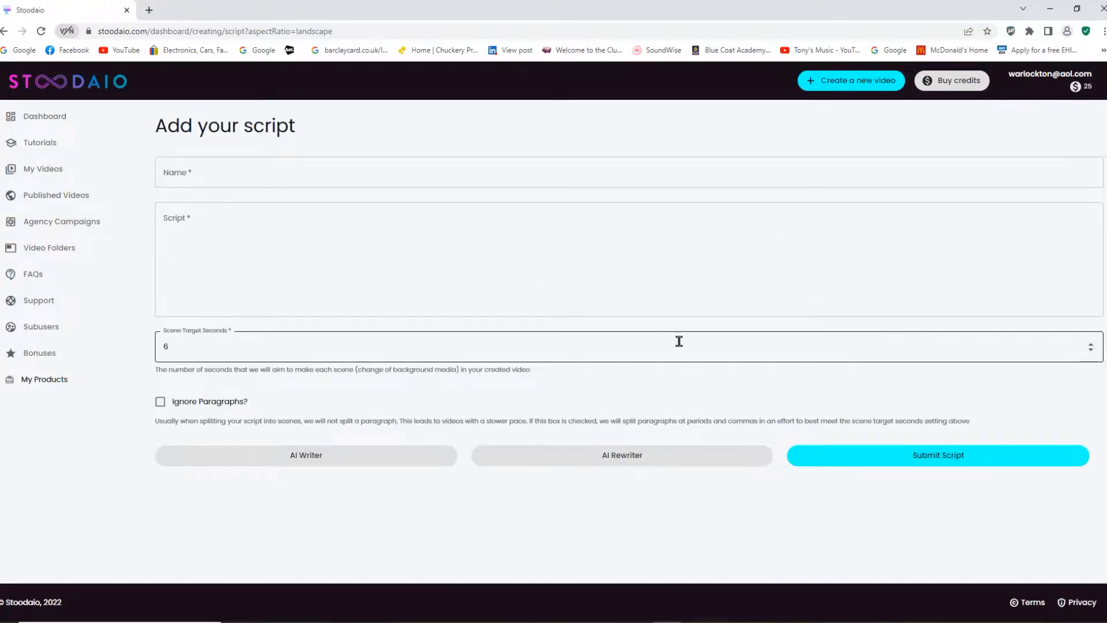
Name the video "Caring For Your Garden"
{"action": "left_click", "coordinate": [267, 174]}
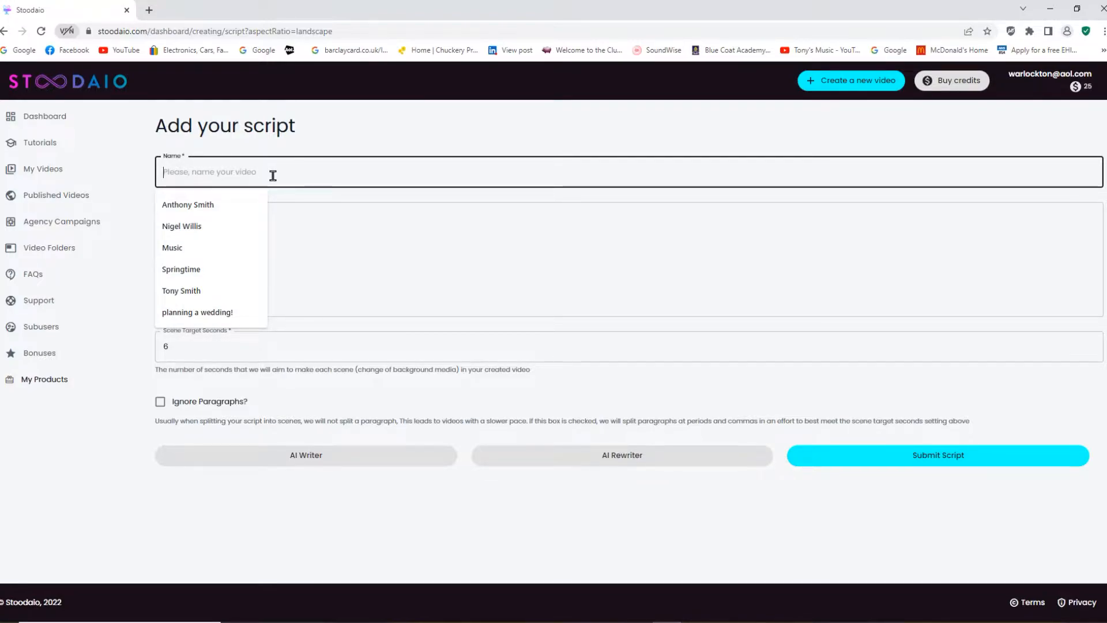
{"action": "type", "text": "c"}
{"action": "key", "text": "BackSpace"}
{"action": "type", "text": "c"}
{"action": "key", "text": "BackSpace"}
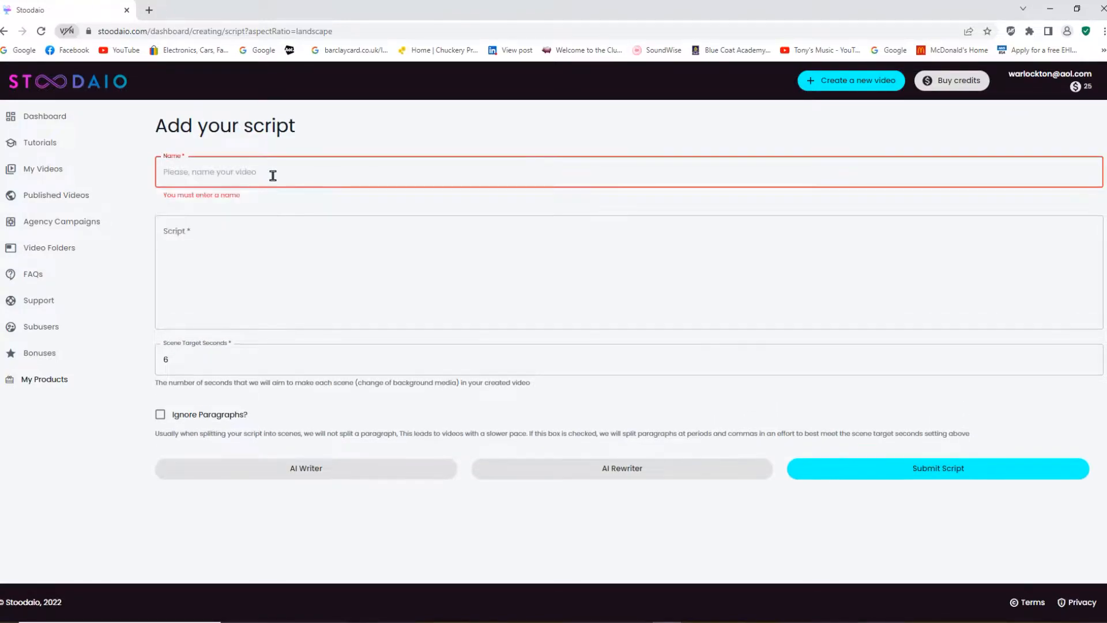
{"action": "type", "text": "C"}
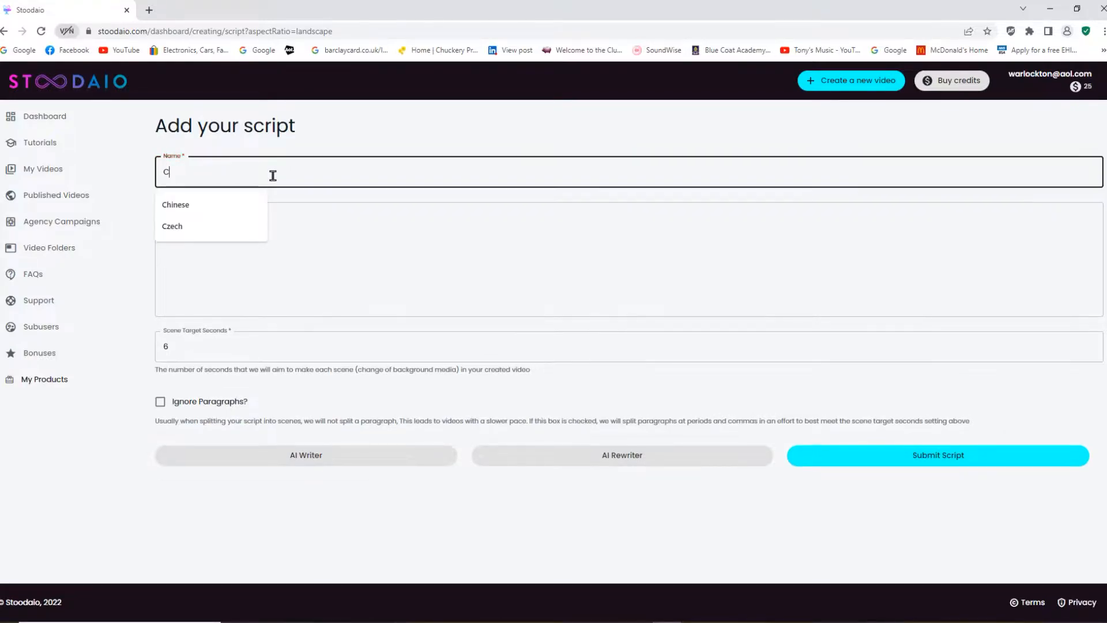
{"action": "type", "text": "aring"}
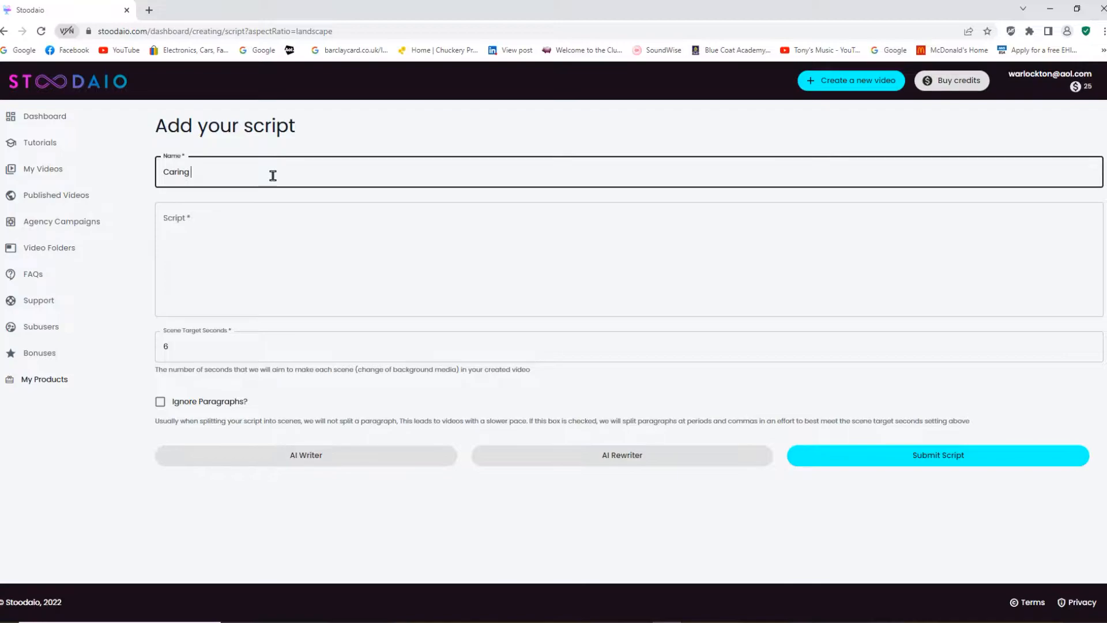
{"action": "type", "text": " For Your Garden"}
Copy the video's name for reuse and enable the Ignore Paragraphs option
{"action": "left_click_drag", "start_coordinate": [267, 164], "coordinate": [159, 171]}
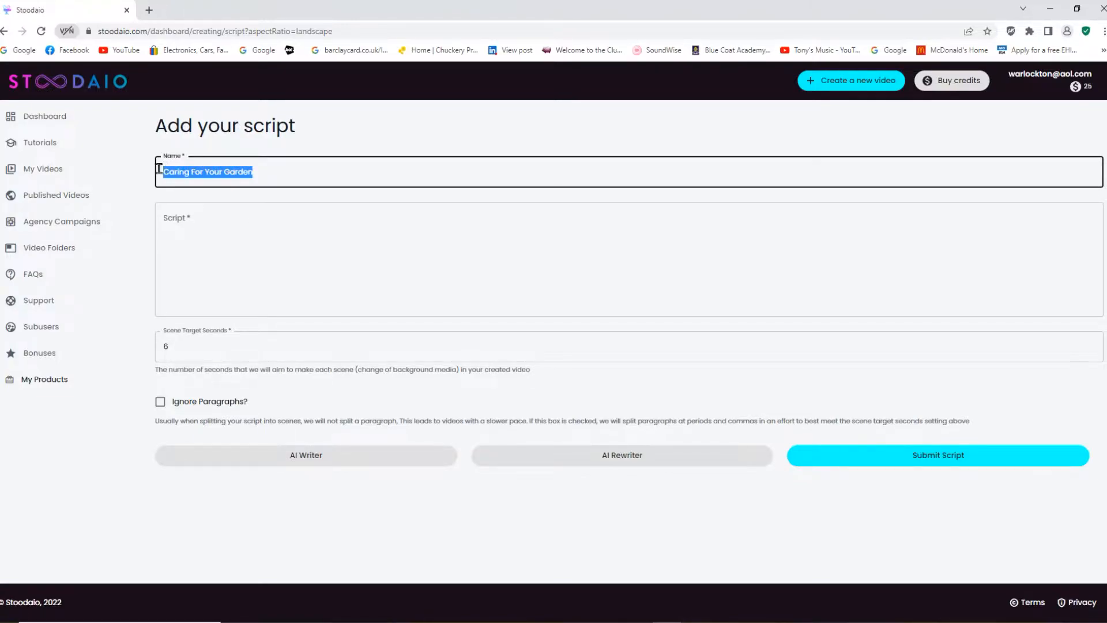
{"action": "right_click", "coordinate": [231, 174]}
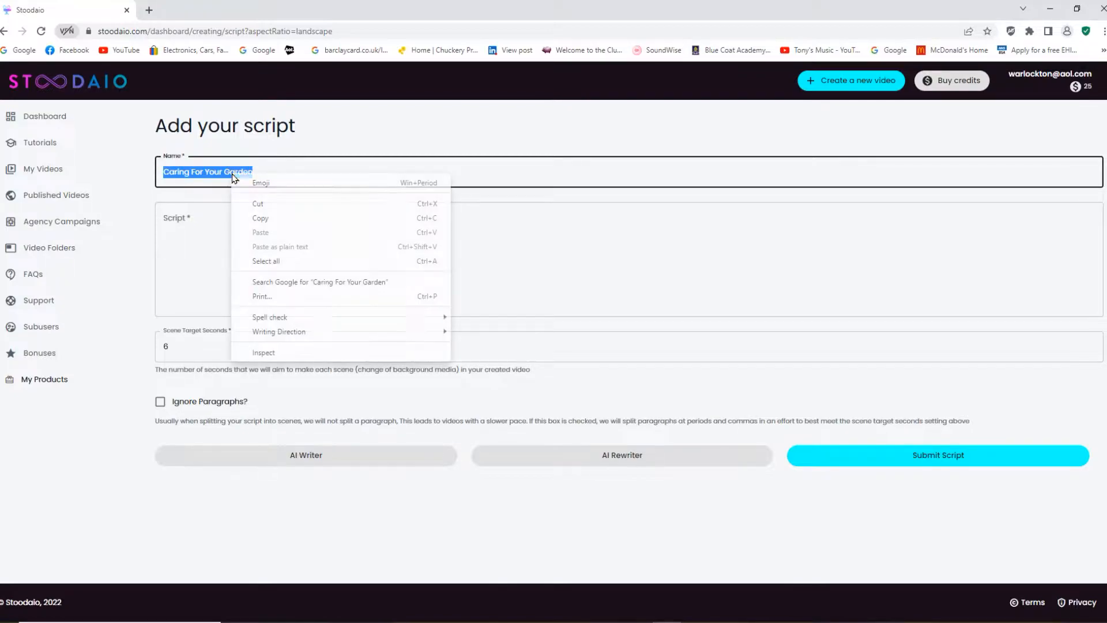
{"action": "left_click", "coordinate": [289, 218]}
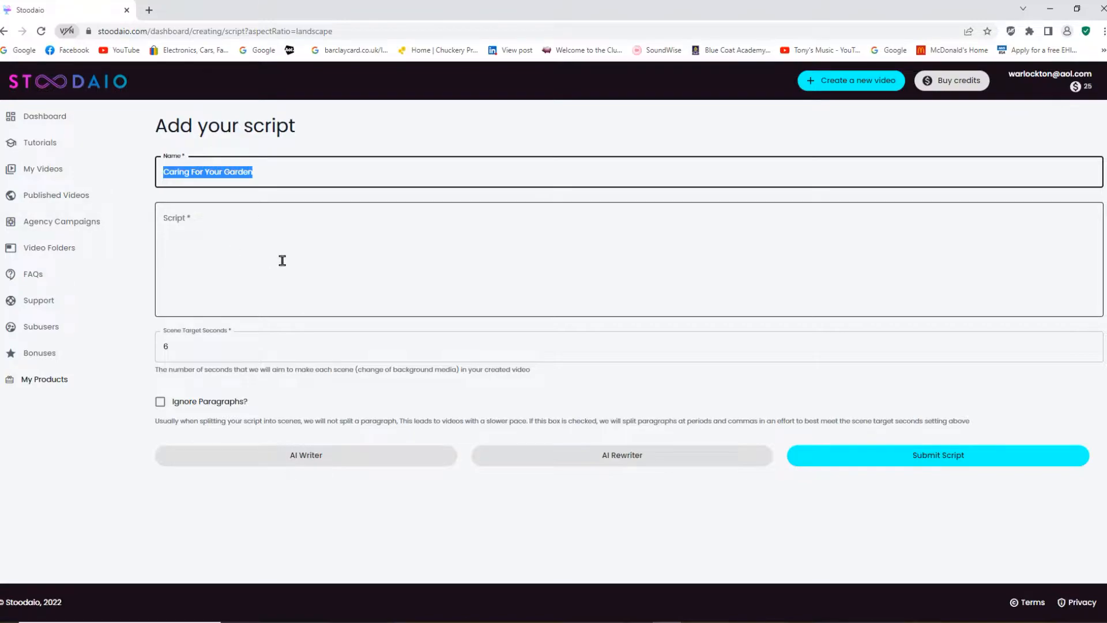
{"action": "left_click", "coordinate": [161, 403]}
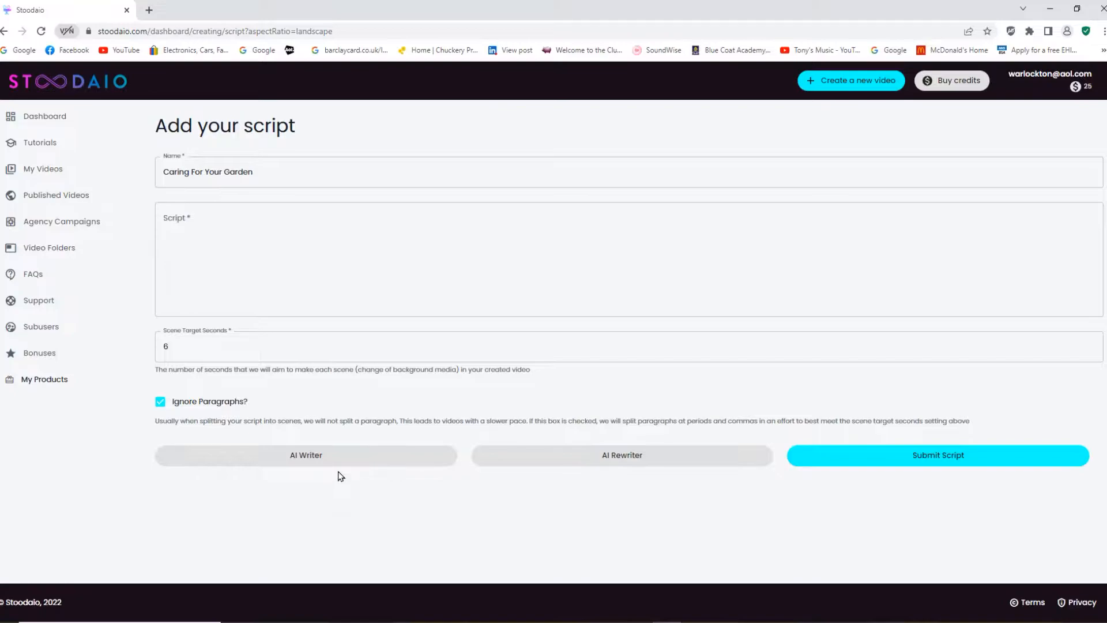
Open the AI Writer and paste "Caring For Your Garden" as the article topic
{"action": "left_click", "coordinate": [315, 460]}
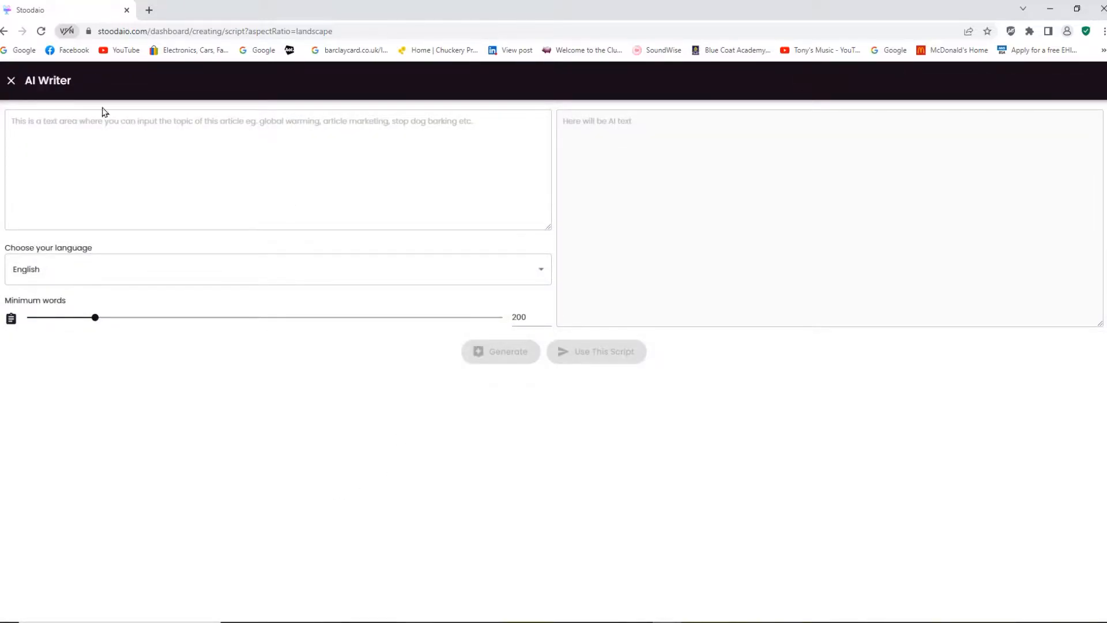
{"action": "left_click", "coordinate": [65, 127]}
{"action": "right_click", "coordinate": [64, 124]}
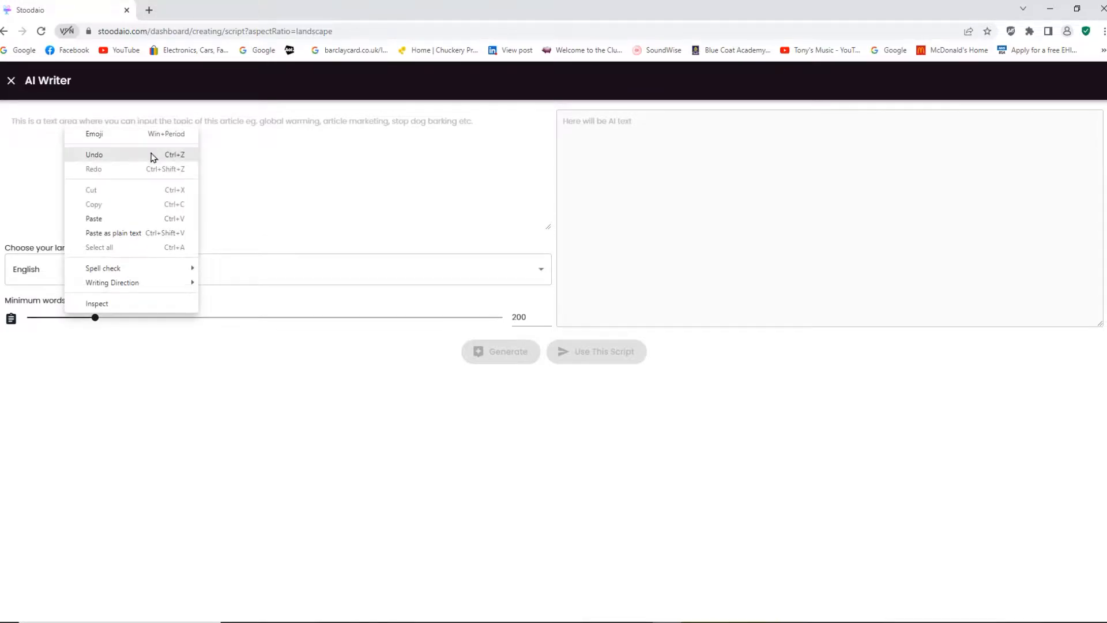
{"action": "left_click", "coordinate": [136, 218]}
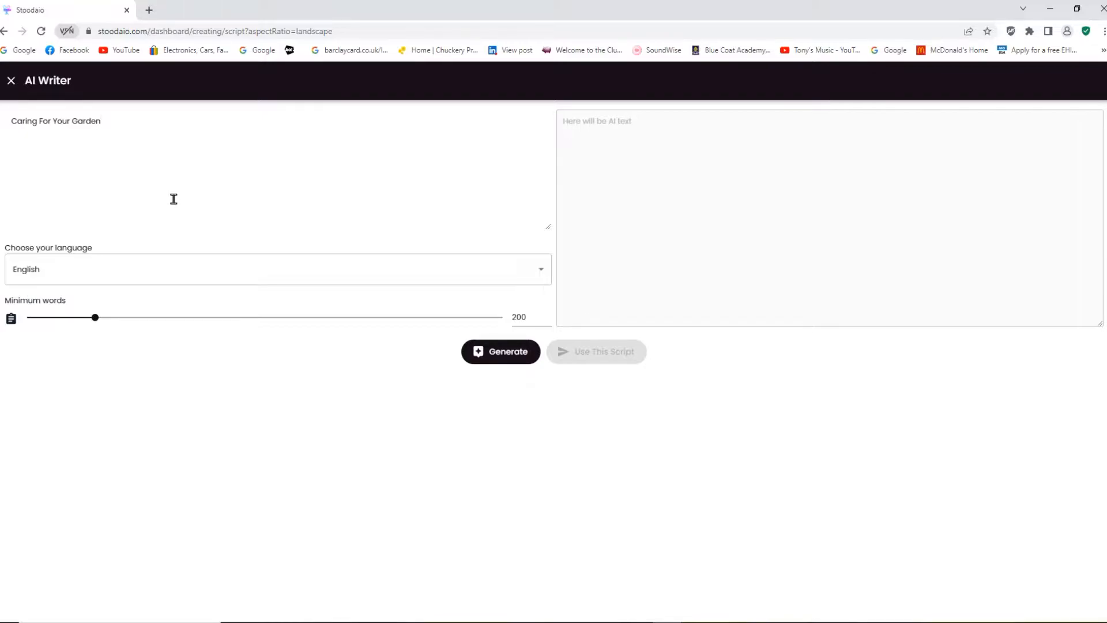
Set the AI Writer's minimum words to 100
{"action": "left_click", "coordinate": [94, 318]}
{"action": "left_click", "coordinate": [548, 321]}
{"action": "left_click", "coordinate": [548, 321]}
{"action": "left_click", "coordinate": [548, 320]}
{"action": "left_click_drag", "start_coordinate": [77, 325], "coordinate": [12, 326]}
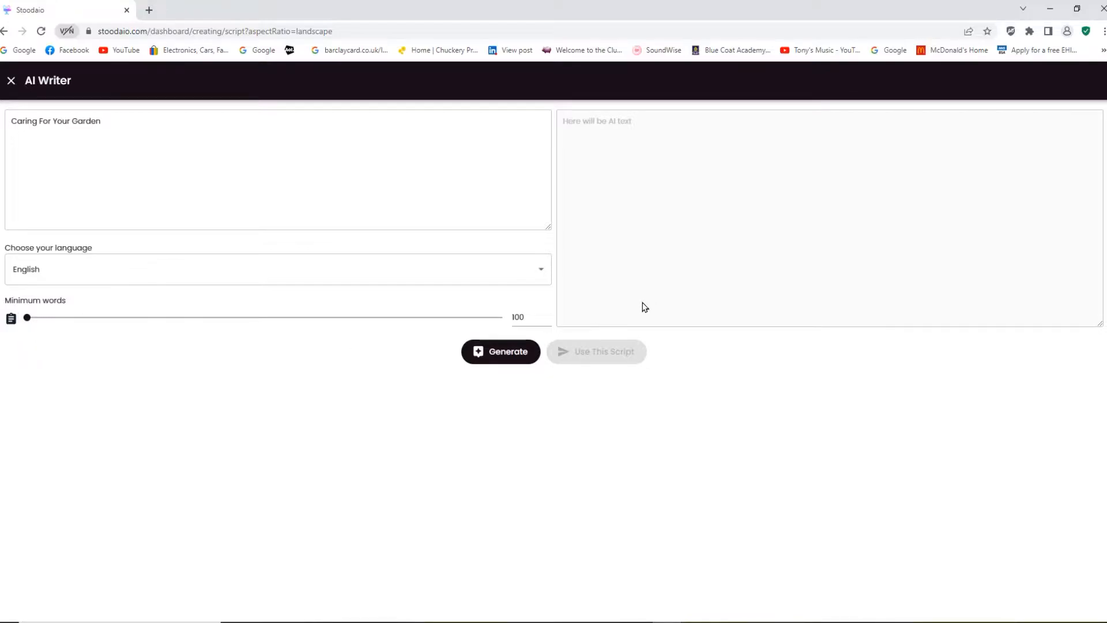
{"action": "left_click", "coordinate": [548, 322]}
{"action": "type", "text": "10"}
{"action": "left_click", "coordinate": [548, 321]}
Generate the AI script, accepting the use of 1 credit, and copy the entire generated text
{"action": "left_click", "coordinate": [502, 355]}
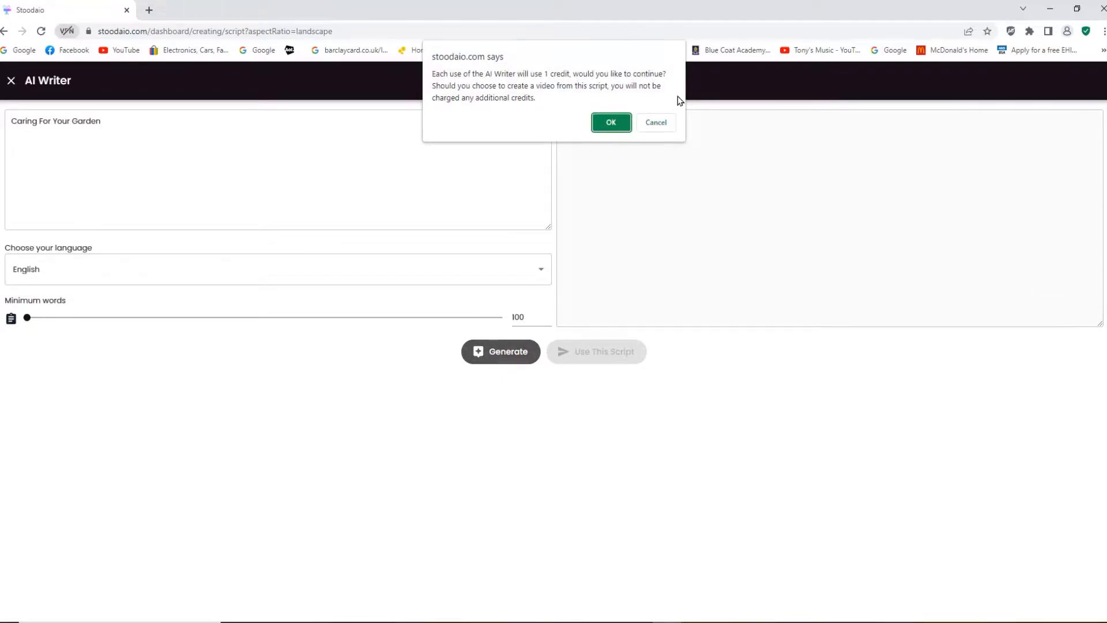
{"action": "left_click", "coordinate": [608, 122]}
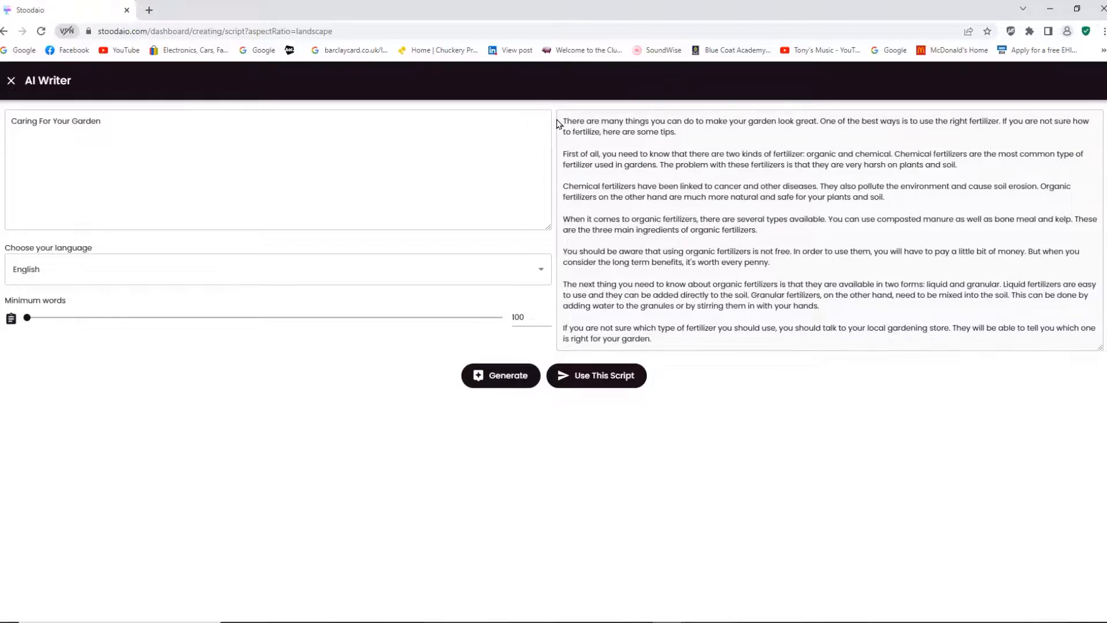
{"action": "left_click_drag", "start_coordinate": [562, 123], "coordinate": [949, 427]}
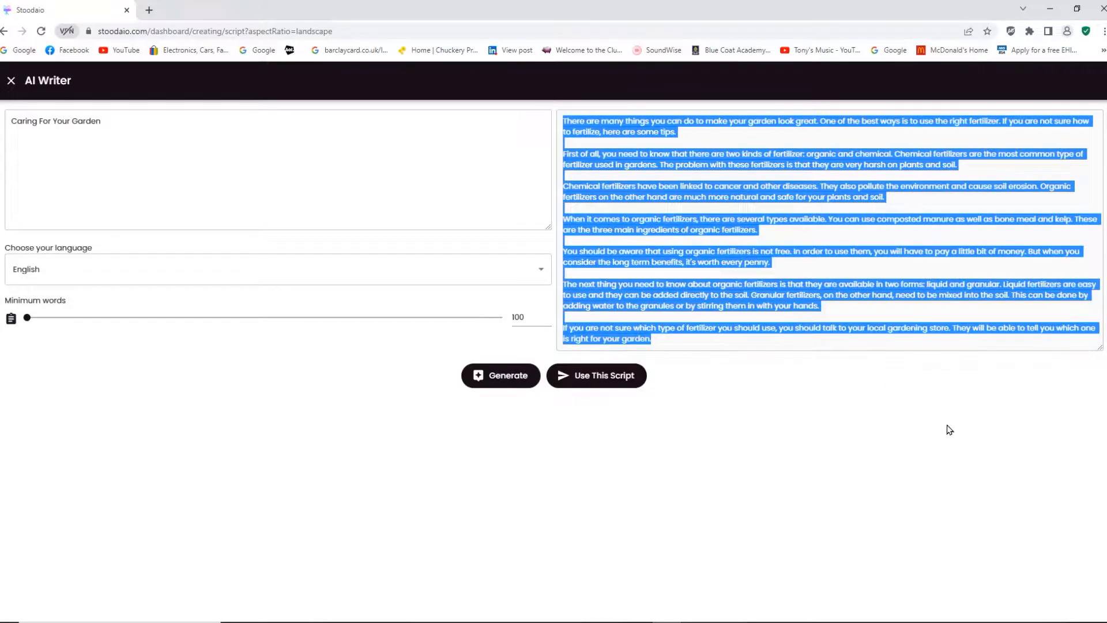
{"action": "right_click", "coordinate": [647, 332]}
{"action": "left_click", "coordinate": [690, 338]}
Switch to Notepad and paste the copied script into a new blank document
{"action": "left_click", "coordinate": [1049, 8]}
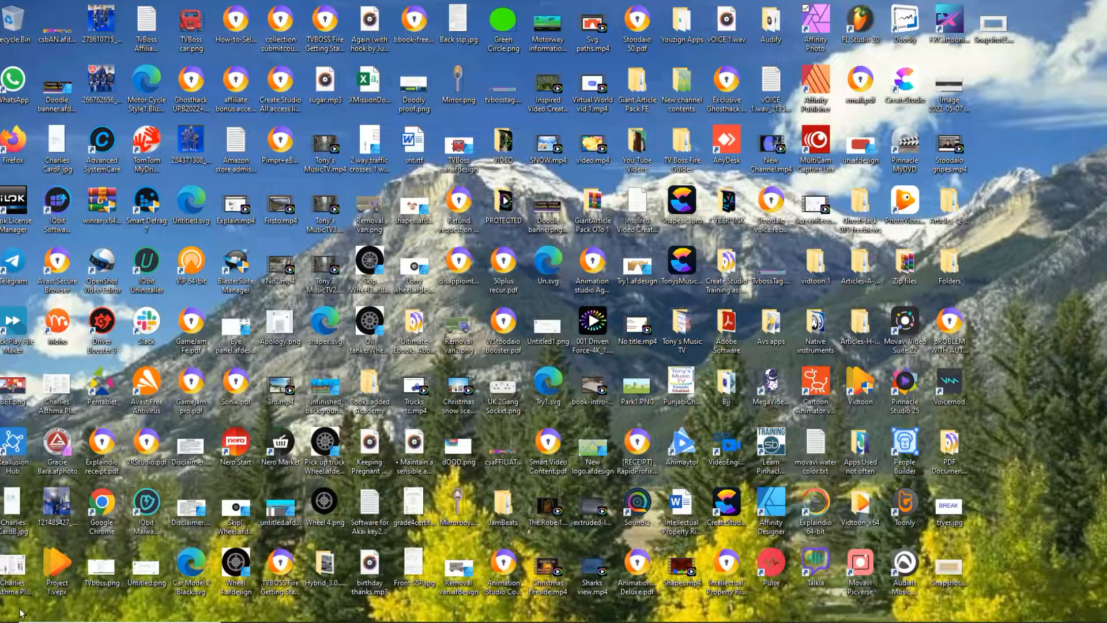
{"action": "left_click", "coordinate": [90, 621]}
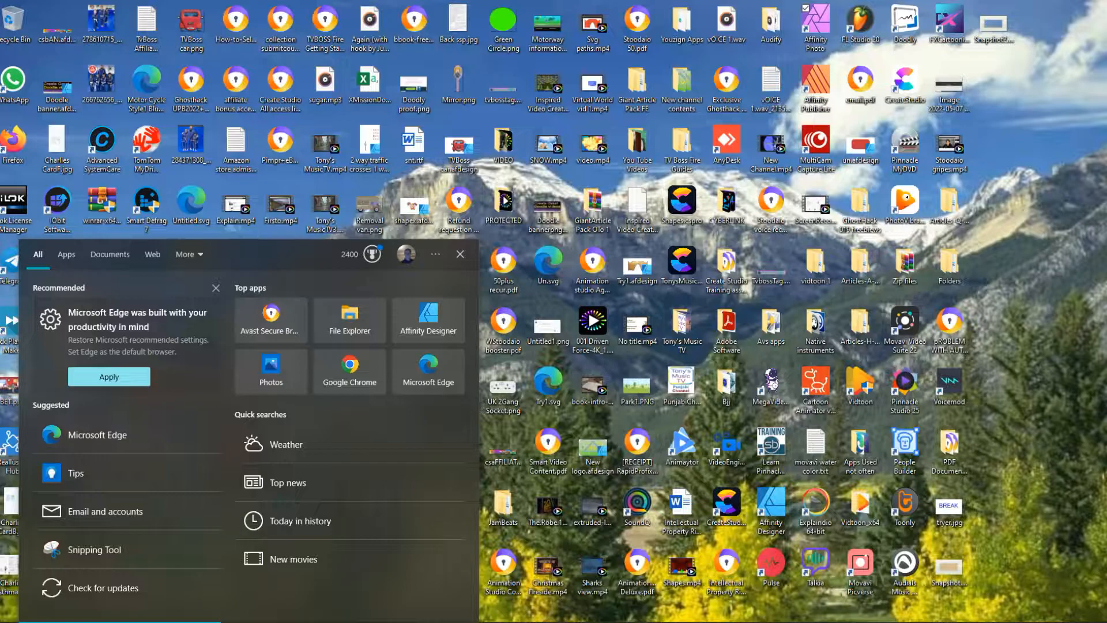
{"action": "type", "text": "notepad"}
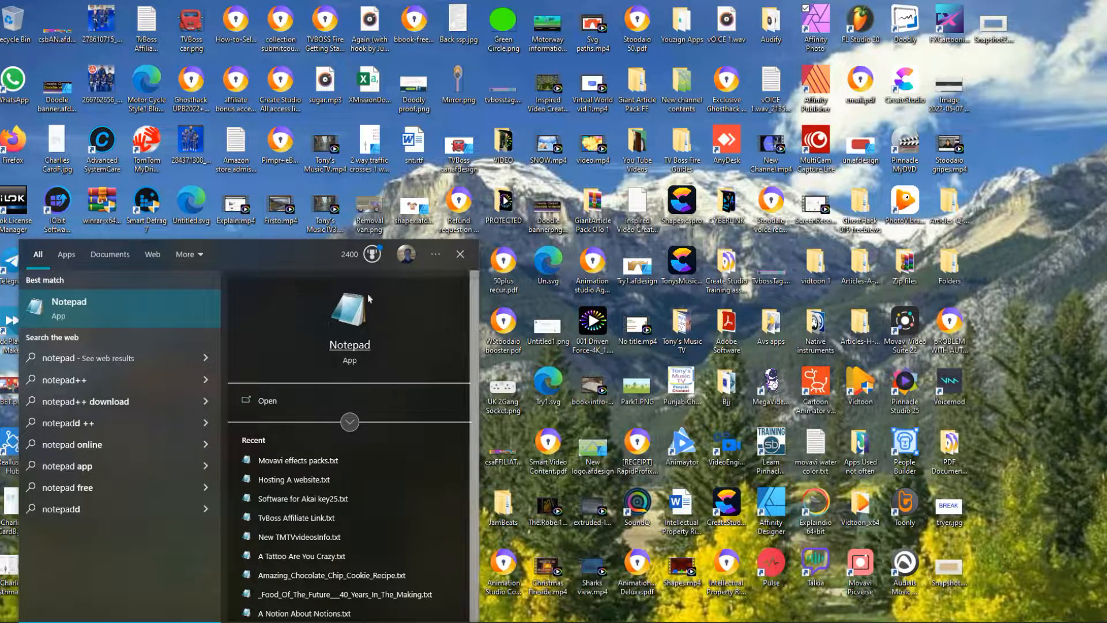
{"action": "left_click", "coordinate": [134, 314]}
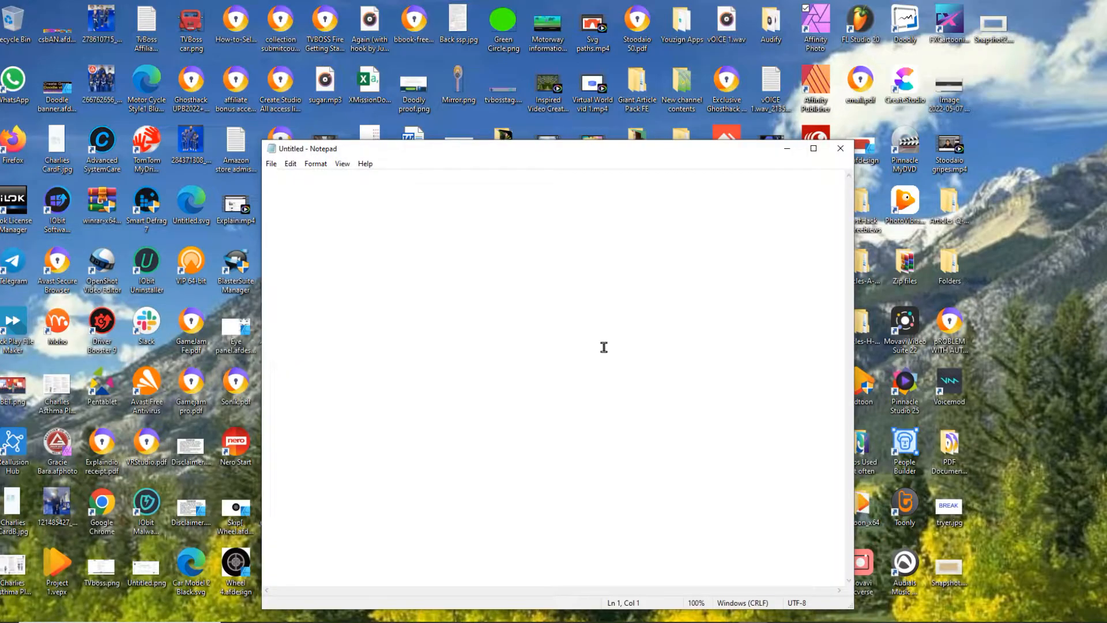
{"action": "right_click", "coordinate": [402, 215]}
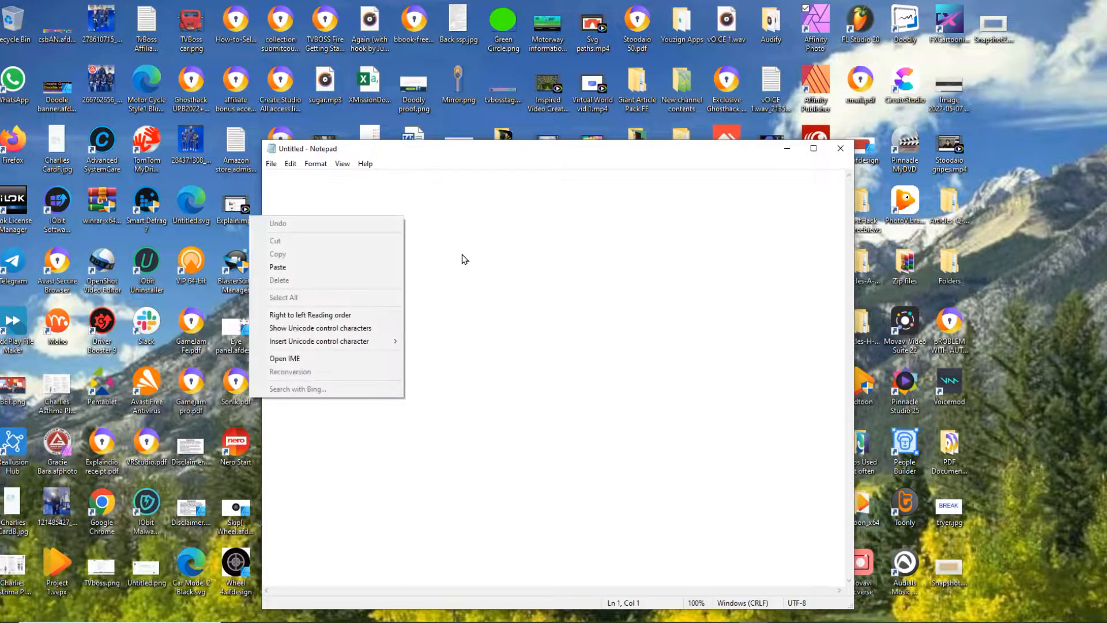
{"action": "left_click", "coordinate": [357, 267]}
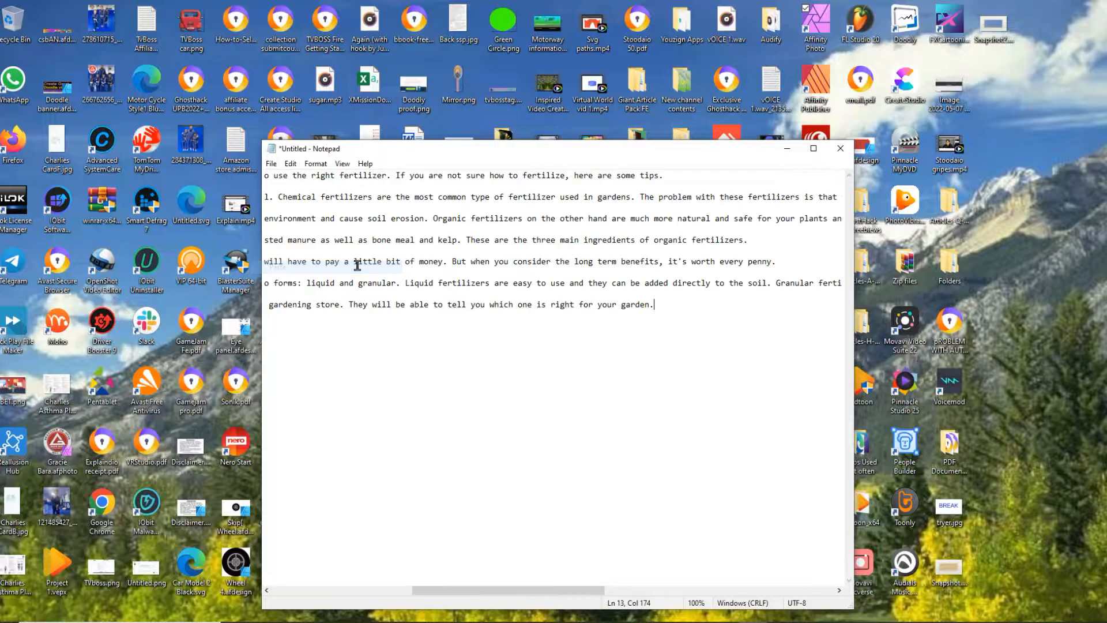
Save the pasted script as "Caring For Your Garden.txt" and close the document
{"action": "left_click", "coordinate": [272, 165]}
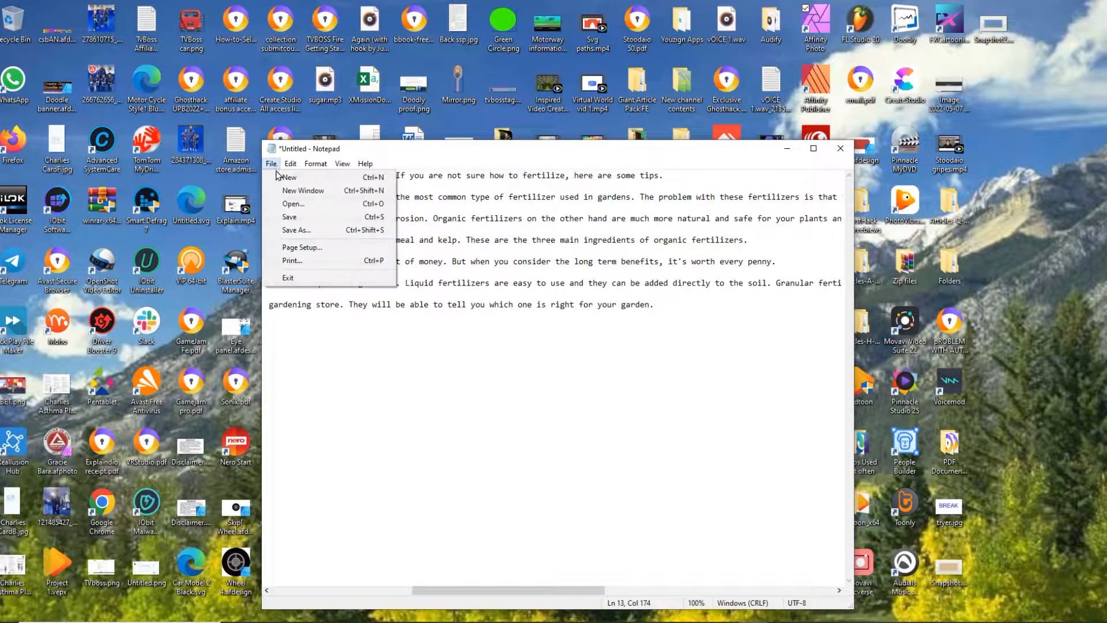
{"action": "left_click", "coordinate": [315, 230]}
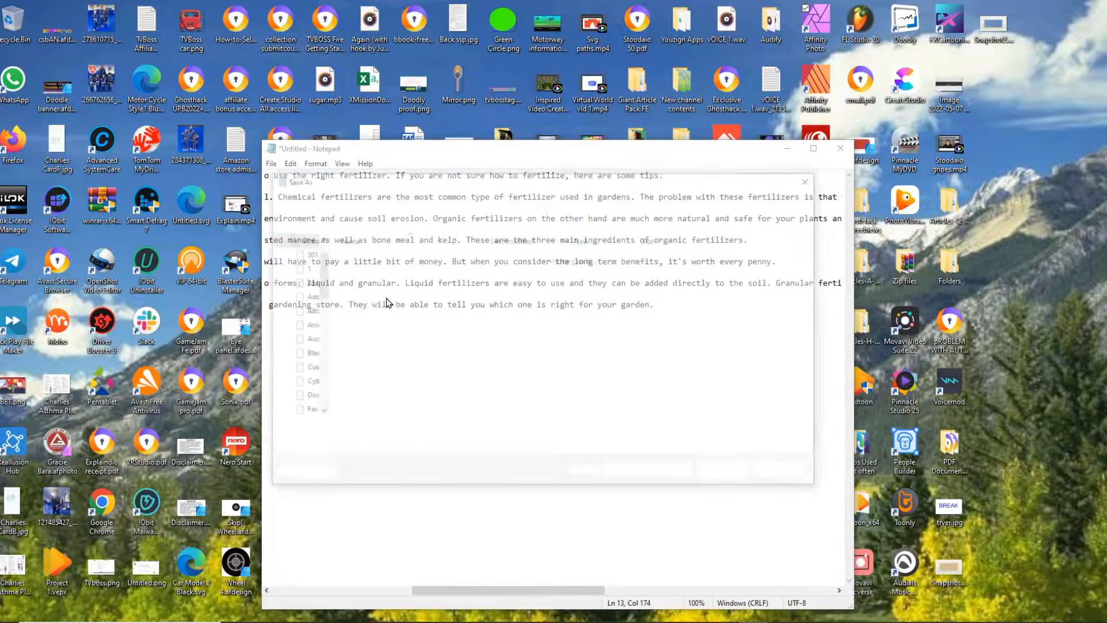
{"action": "left_click", "coordinate": [347, 433]}
{"action": "right_click", "coordinate": [347, 434]}
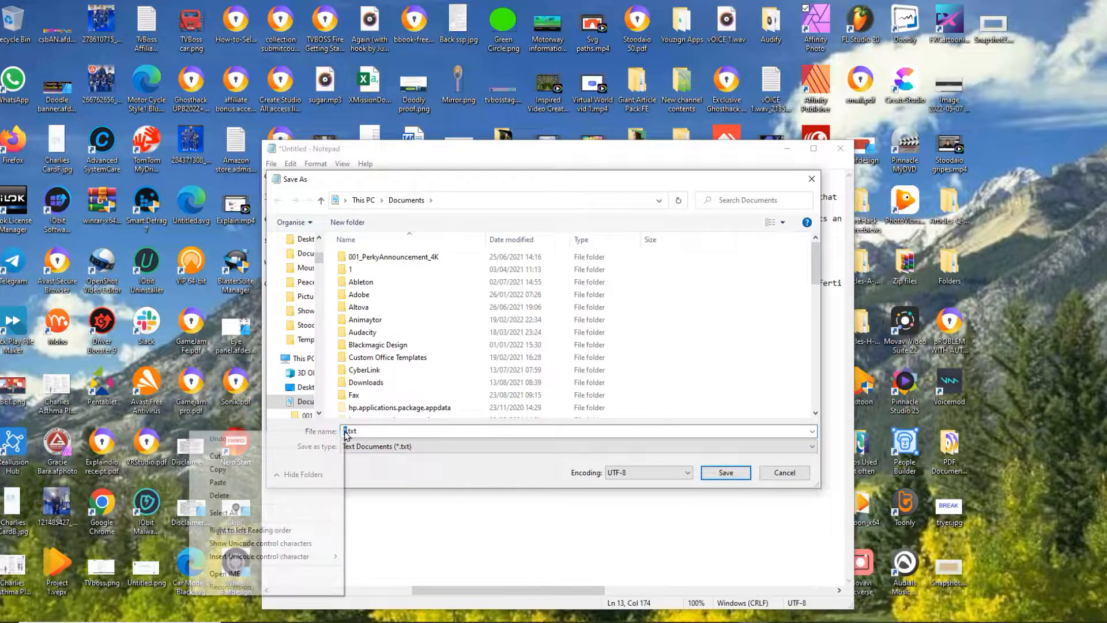
{"action": "left_click", "coordinate": [346, 432]}
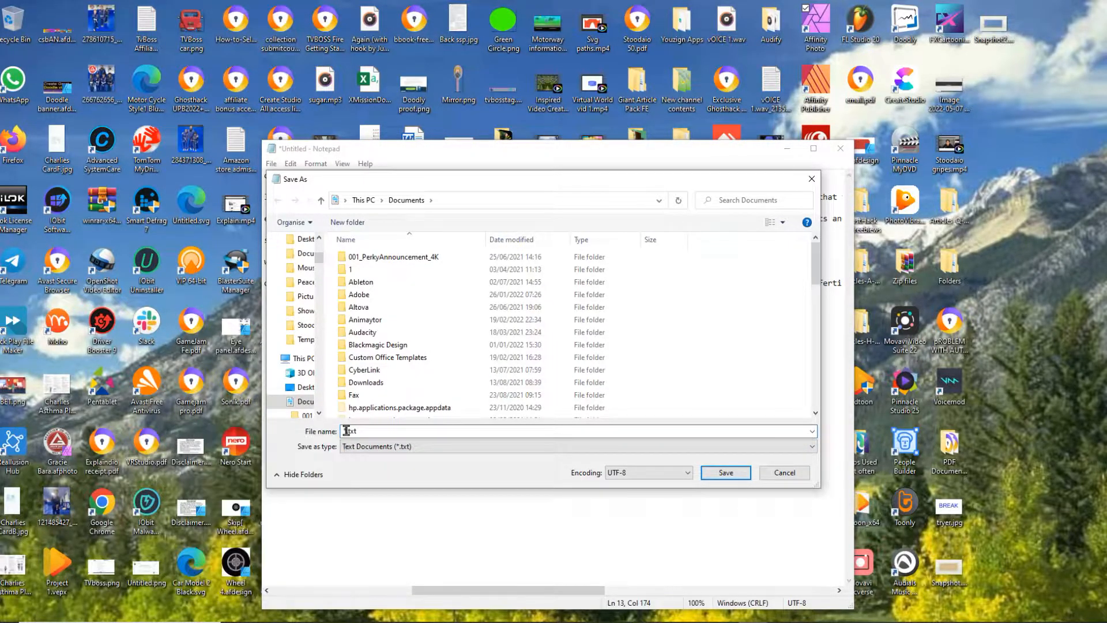
{"action": "left_click_drag", "start_coordinate": [347, 431], "coordinate": [340, 430]}
{"action": "type", "text": "Ca"}
{"action": "type", "text": "n"}
{"action": "left_click", "coordinate": [730, 471]}
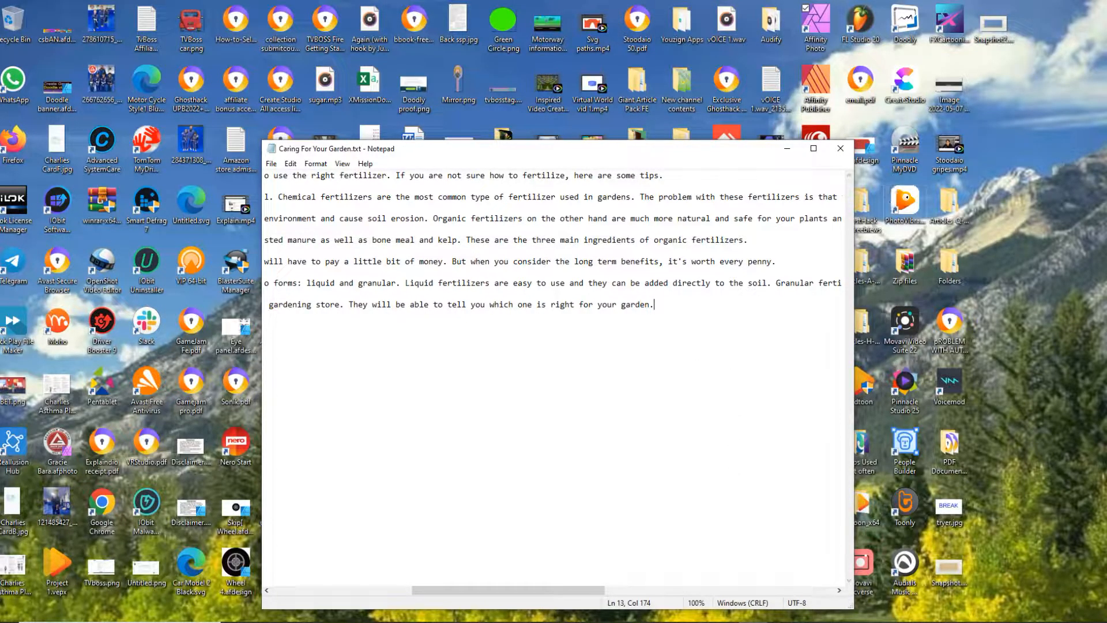
{"action": "left_click", "coordinate": [847, 150]}
Return to Stoodaio in the browser and use the generated AI text as the video's script
{"action": "mouse_move", "coordinate": [725, 621]}
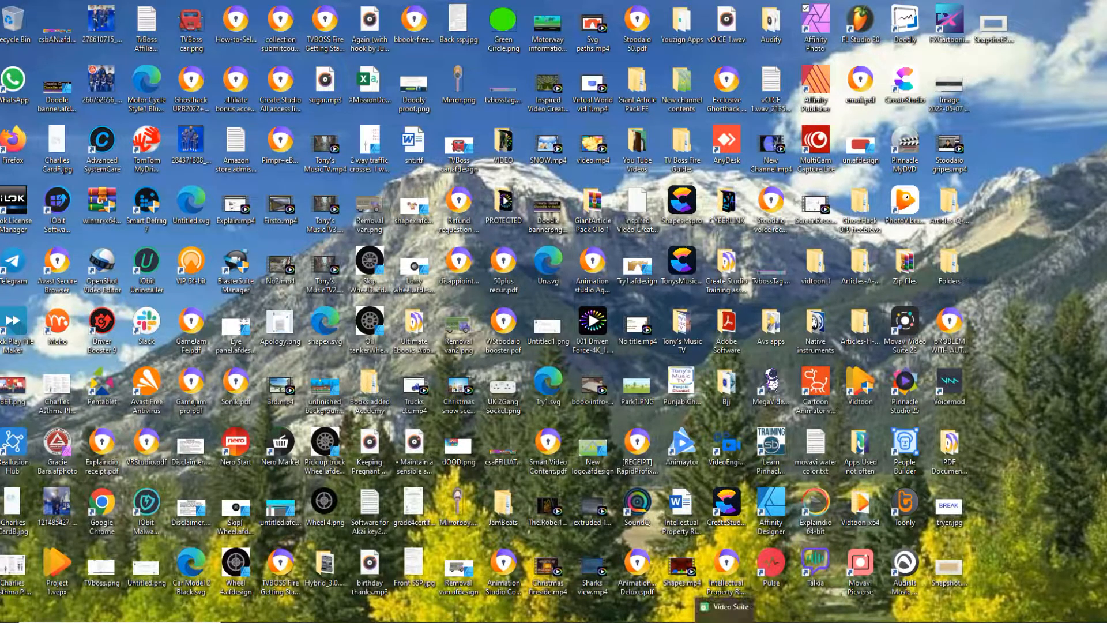
{"action": "left_click", "coordinate": [773, 620]}
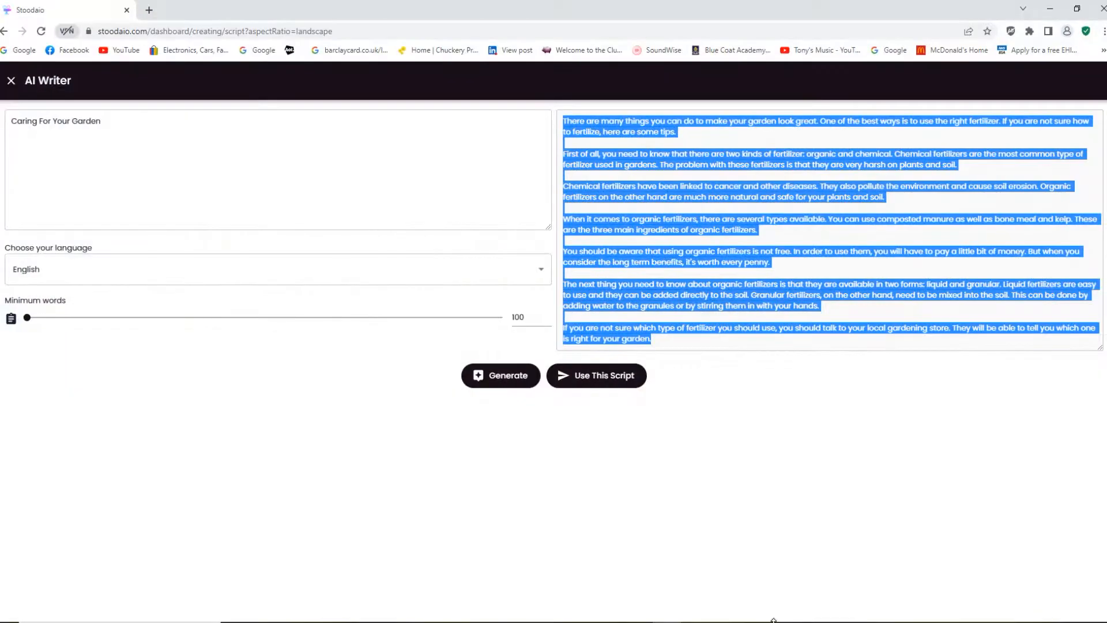
{"action": "left_click", "coordinate": [744, 488]}
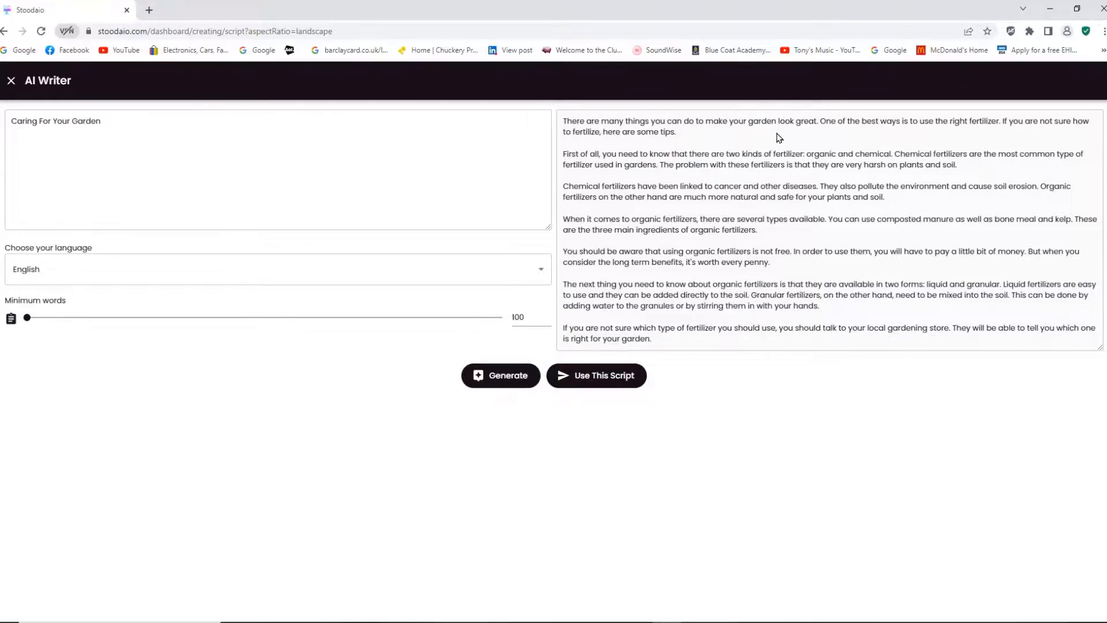
{"action": "left_click", "coordinate": [820, 121]}
{"action": "left_click", "coordinate": [601, 376]}
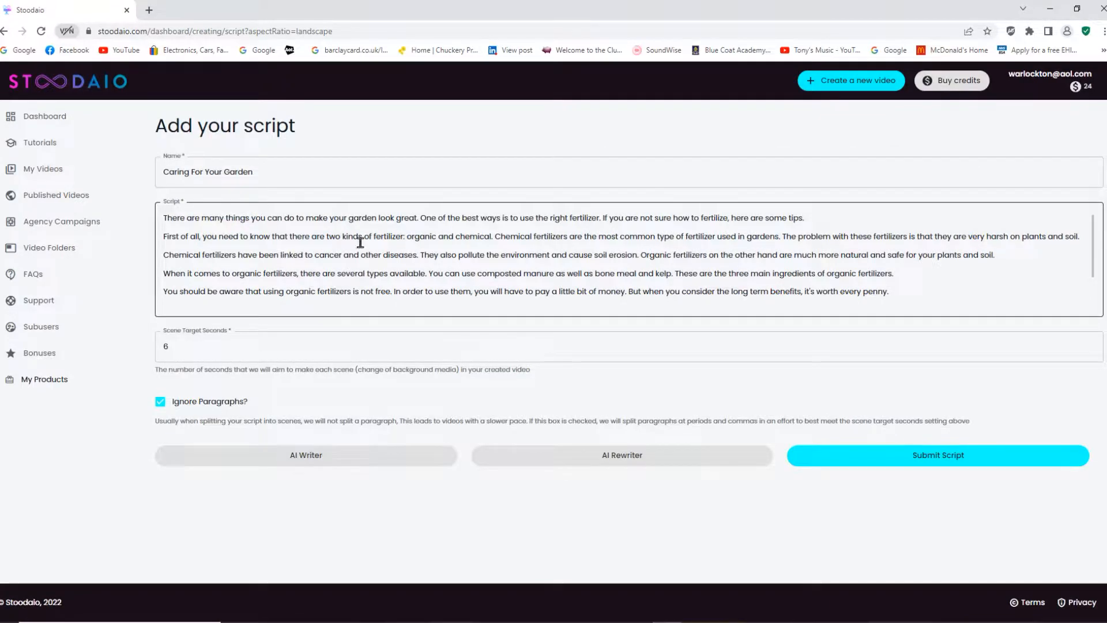
Insert a line break in the script after its first sentence, so "One of the best ways" starts a new line
{"action": "left_click", "coordinate": [419, 217]}
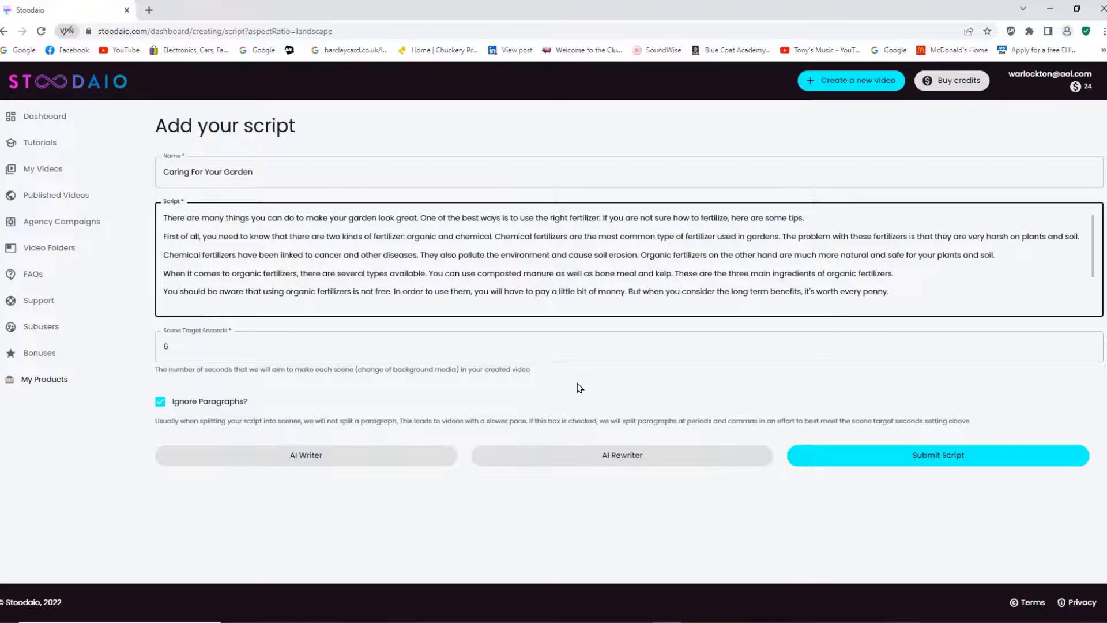
{"action": "key", "text": "Return"}
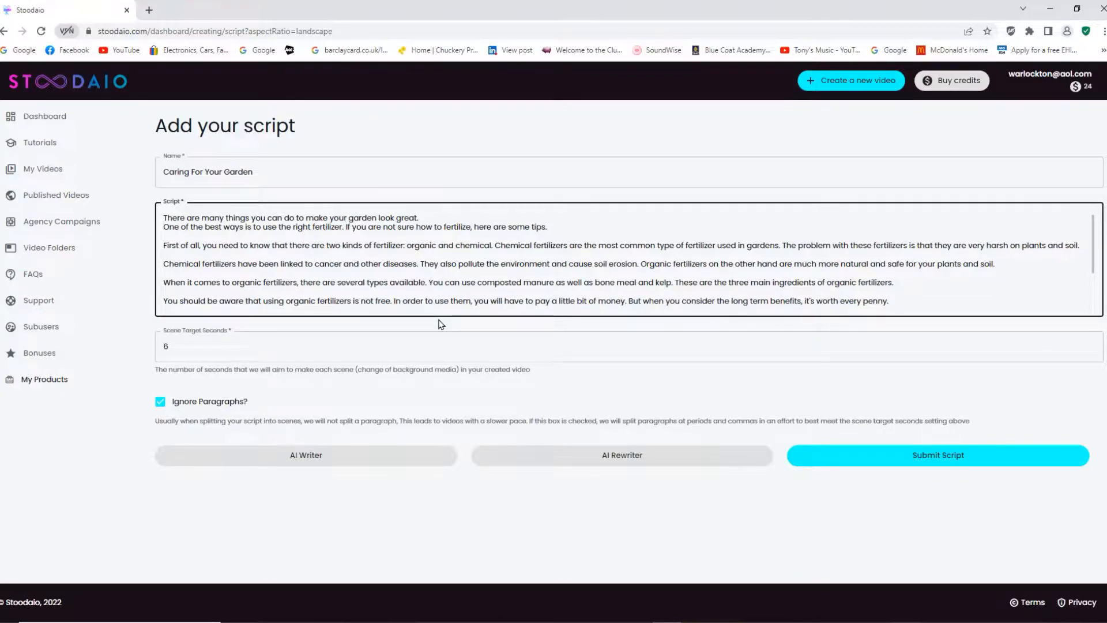
Start "If you are not sure how to fertilize" on its own line and remove the blank line before "First of all"
{"action": "key", "text": "Return"}
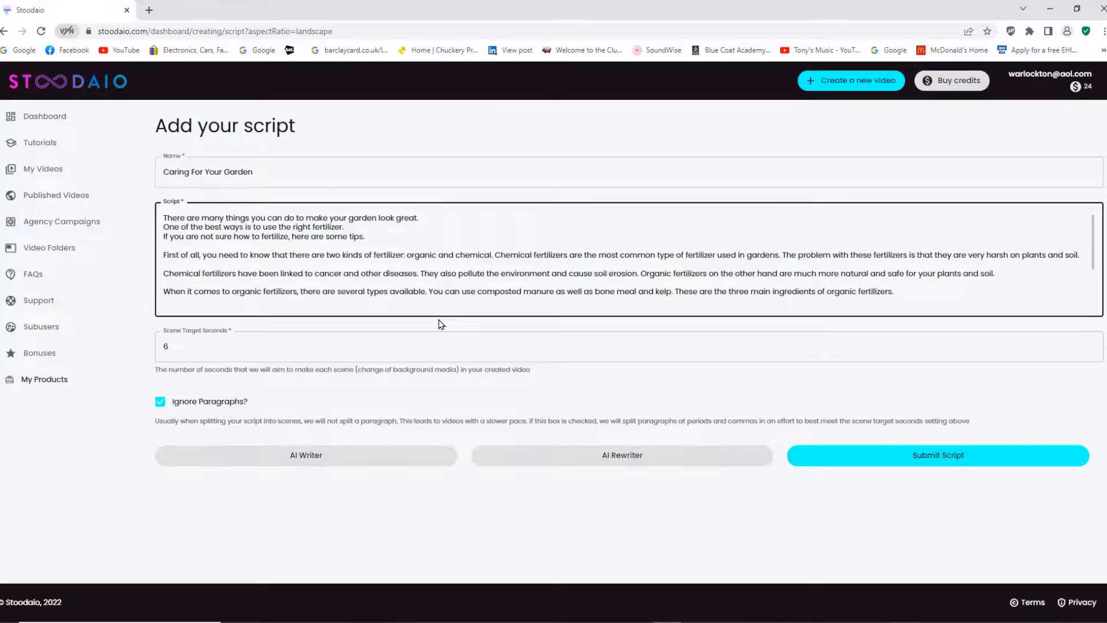
{"action": "left_click", "coordinate": [164, 255]}
{"action": "key", "text": "BackSpace"}
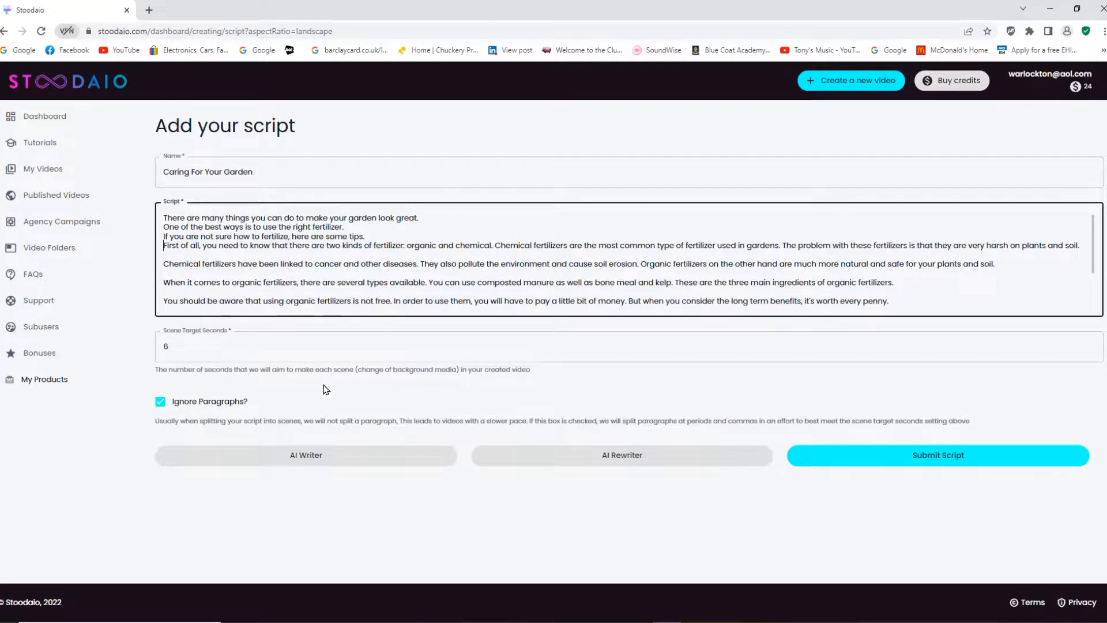
Split the "First of all" paragraph so "Chemical fertilizers are the most common" and "The problem with these fertilizers" each start a new line
{"action": "left_click", "coordinate": [406, 244]}
{"action": "key", "text": "Return"}
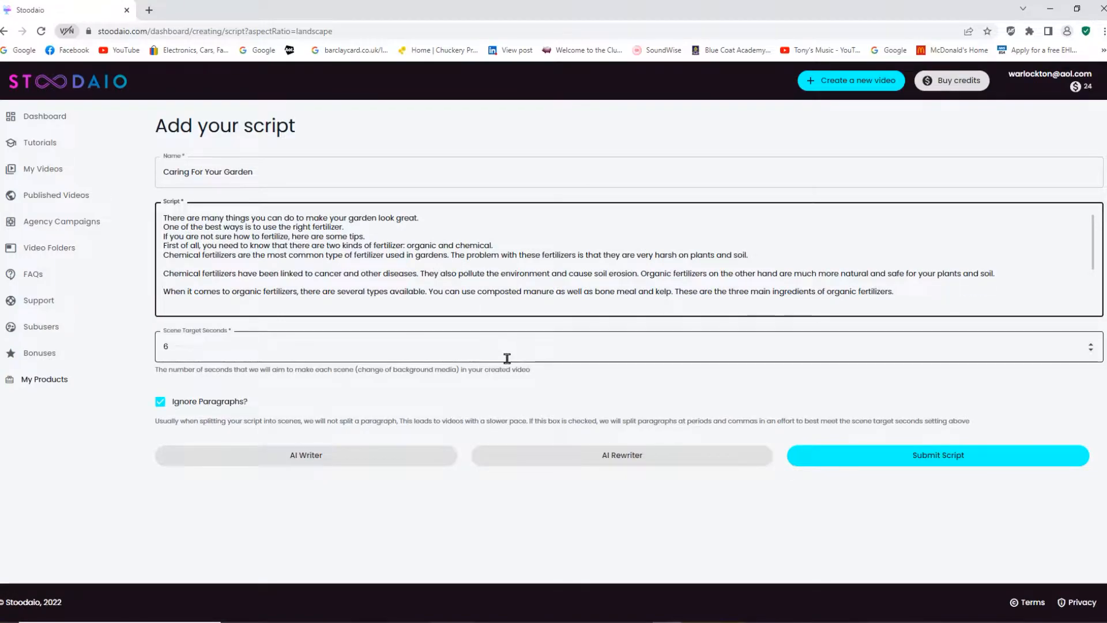
{"action": "key", "text": "BackSpace"}
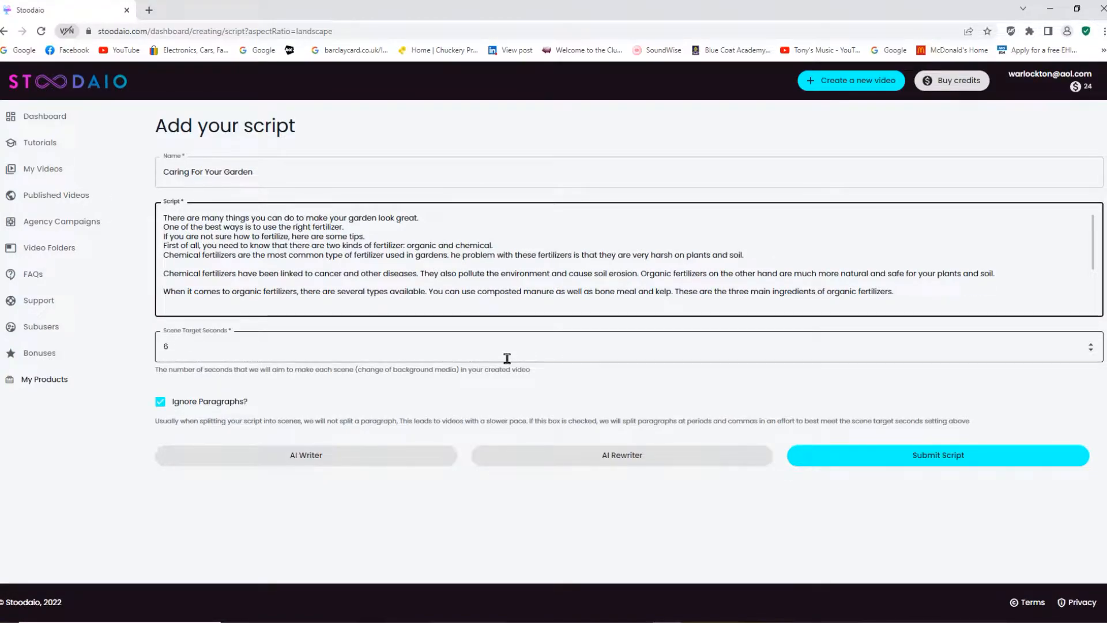
{"action": "key", "text": "Return"}
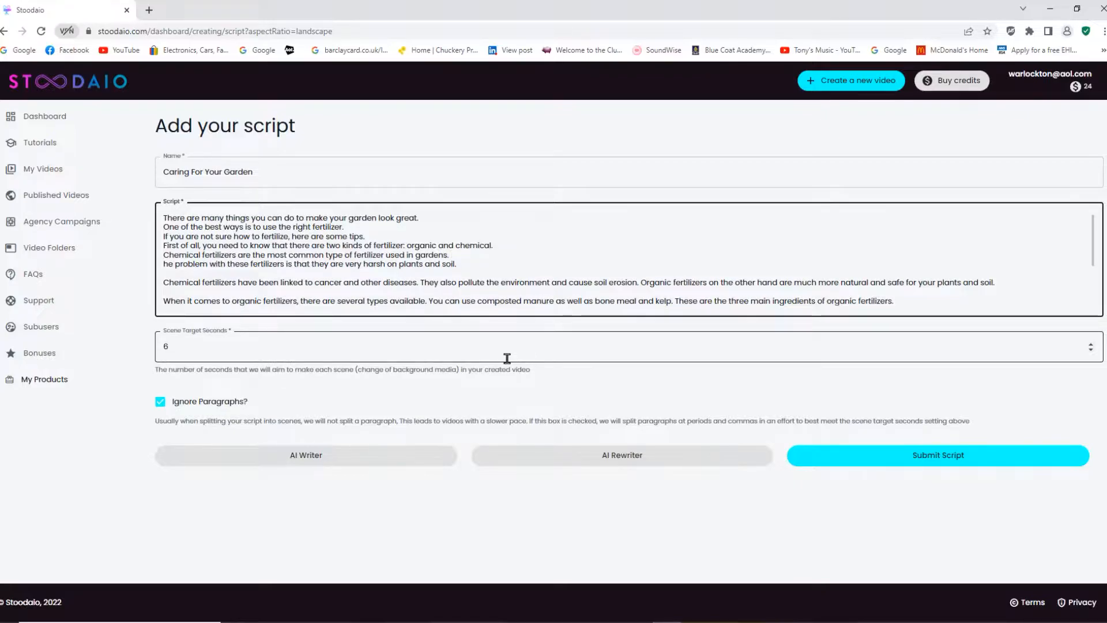
{"action": "type", "text": "T"}
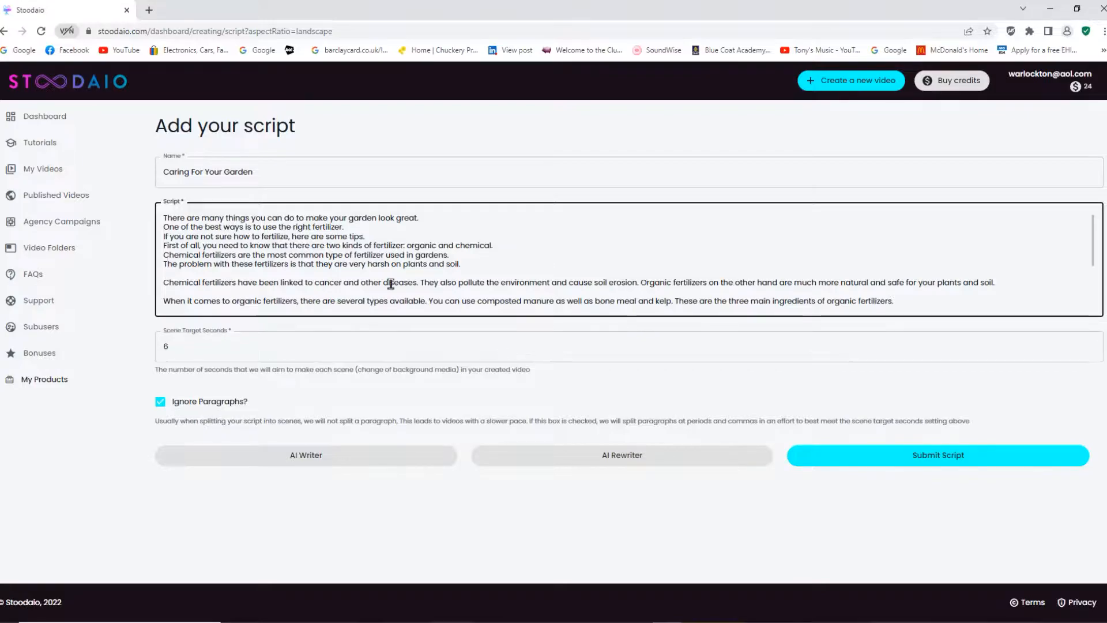
Remove the blank line before "Chemical fertilizers have been linked" and put each sentence of that paragraph on its own line
{"action": "left_click", "coordinate": [165, 283]}
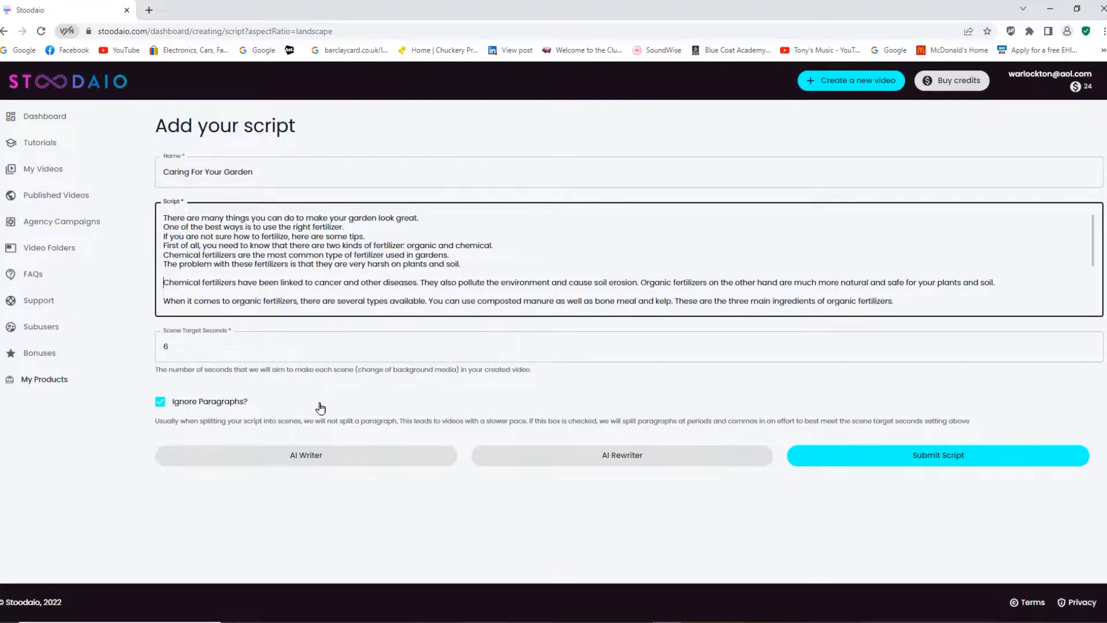
{"action": "key", "text": "BackSpace"}
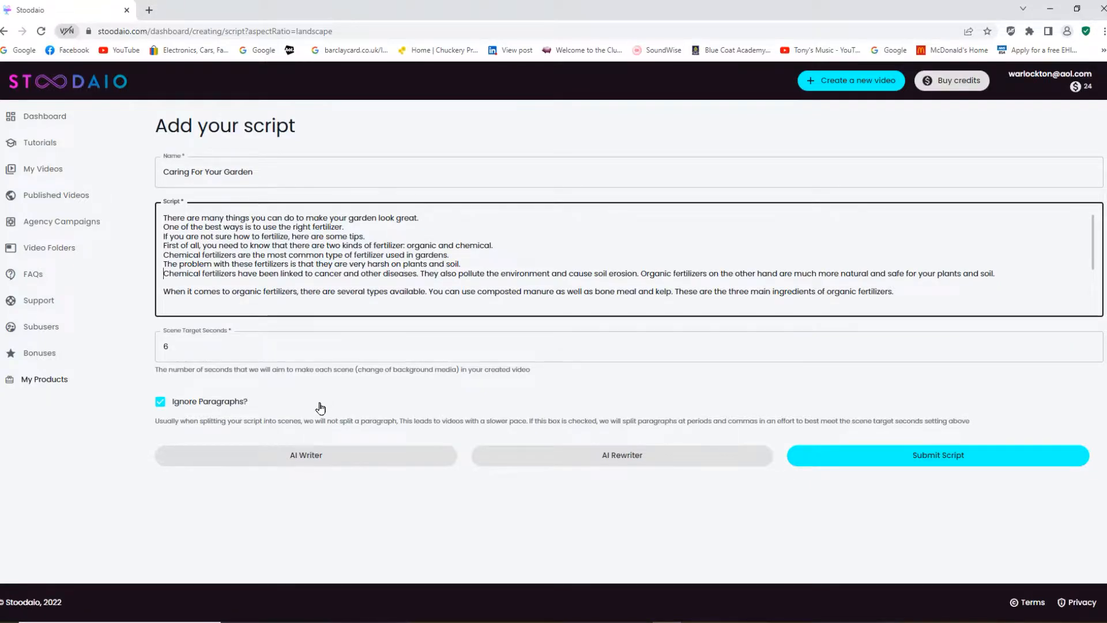
{"action": "key", "text": "Right"}
{"action": "key", "text": "Right"}
{"action": "key", "text": "Right"}
{"action": "key", "text": "Right"}
{"action": "key", "text": "Right"}
{"action": "key", "text": "Right"}
{"action": "key", "text": "Right"}
{"action": "key", "text": "Right"}
{"action": "key", "text": "Right"}
{"action": "key", "text": "Right"}
{"action": "key", "text": "Right"}
{"action": "key", "text": "Right"}
{"action": "key", "text": "Right"}
{"action": "key", "text": "Right"}
{"action": "key", "text": "Right"}
{"action": "key", "text": "Right"}
{"action": "key", "text": "Right"}
{"action": "key", "text": "Right"}
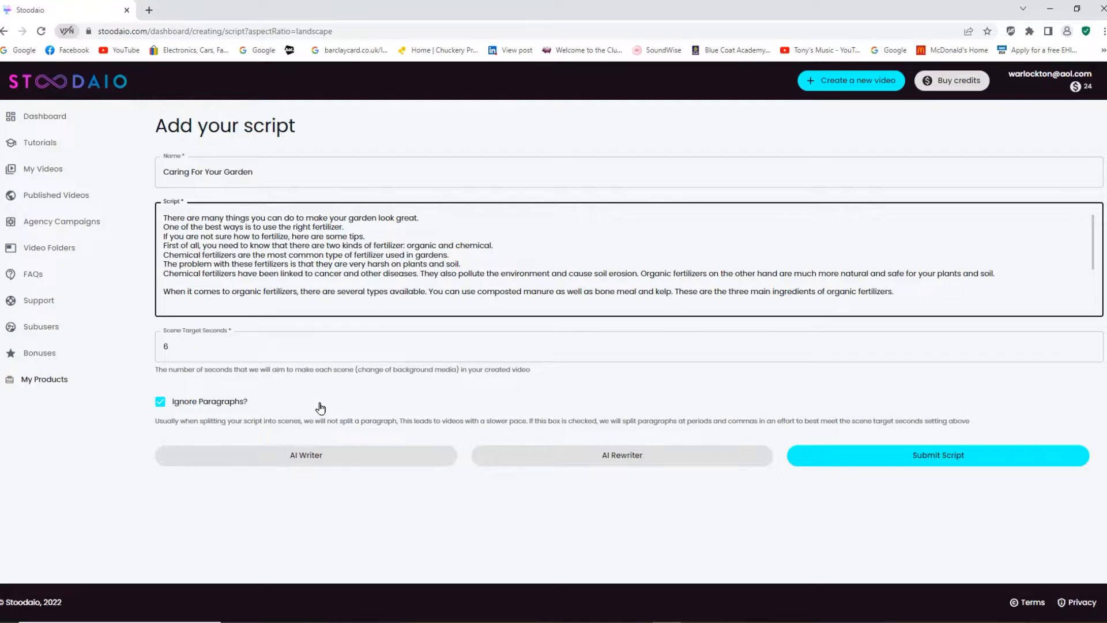
{"action": "key", "text": "BackSpace"}
{"action": "key", "text": "Return"}
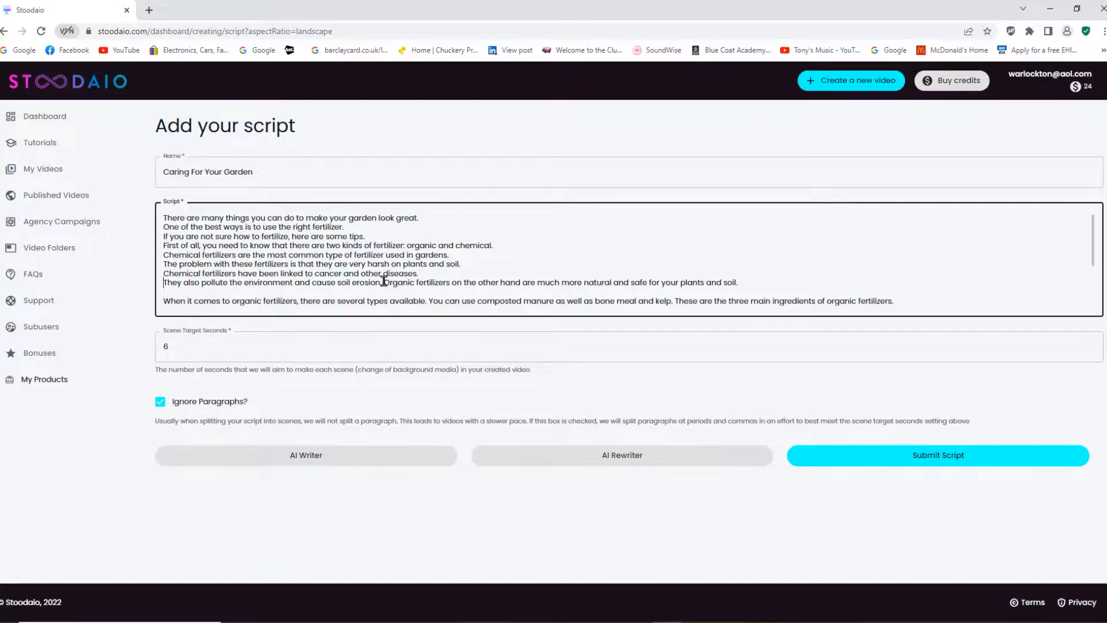
{"action": "key", "text": "BackSpace"}
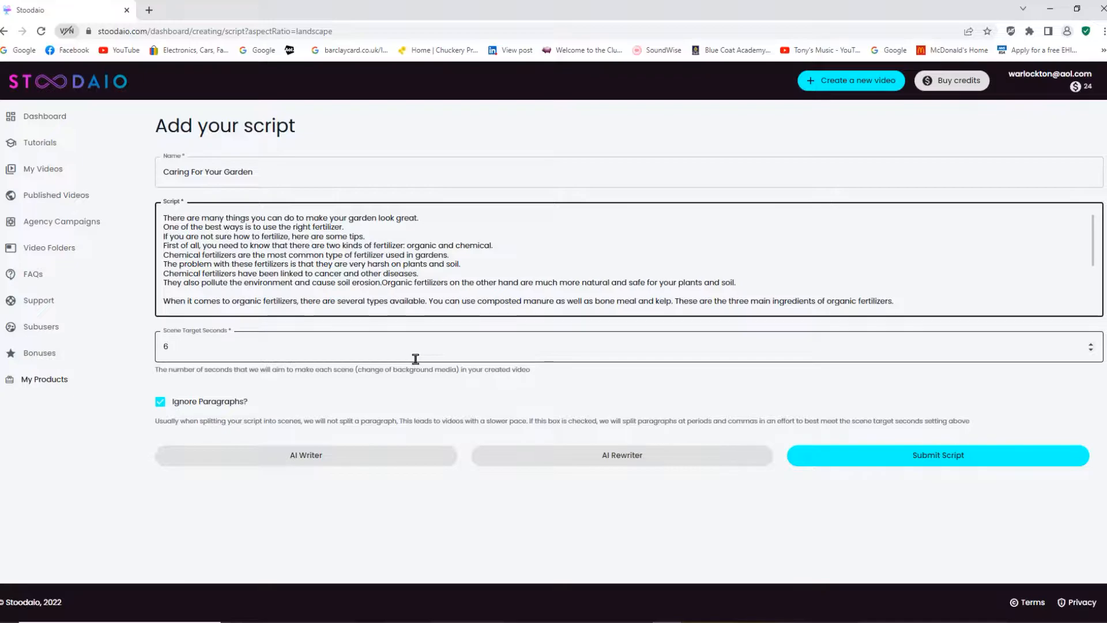
{"action": "key", "text": "Return"}
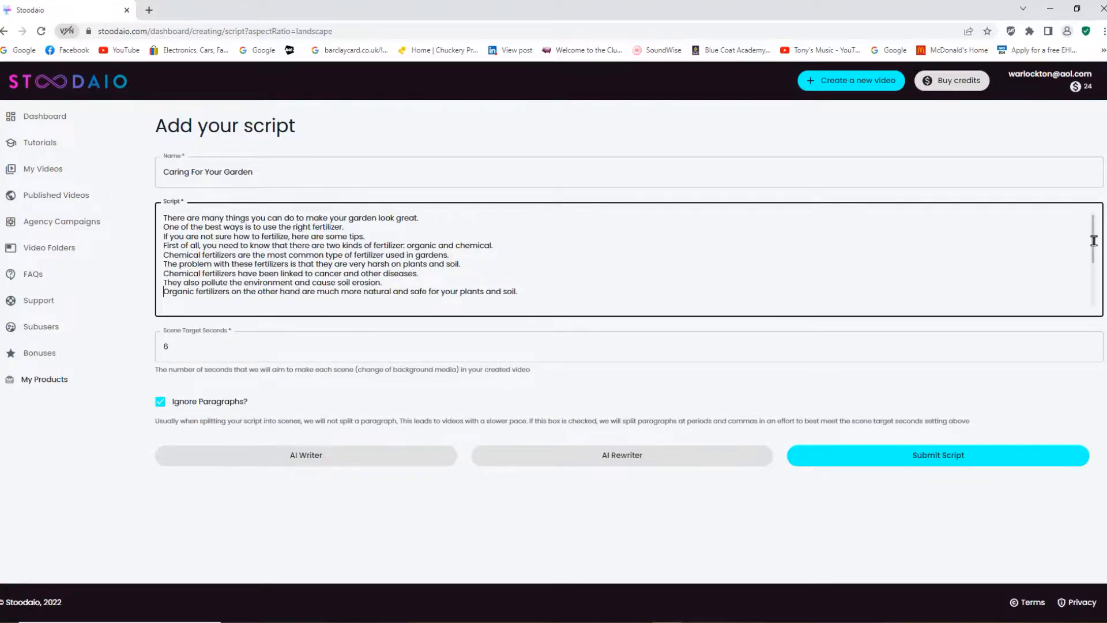
Remove the blank line before "When it comes to organic fertilizers" and put each of that paragraph's three sentences on its own line
{"action": "left_click_drag", "start_coordinate": [1096, 248], "coordinate": [1088, 217]}
{"action": "left_click_drag", "start_coordinate": [1091, 240], "coordinate": [1097, 277]}
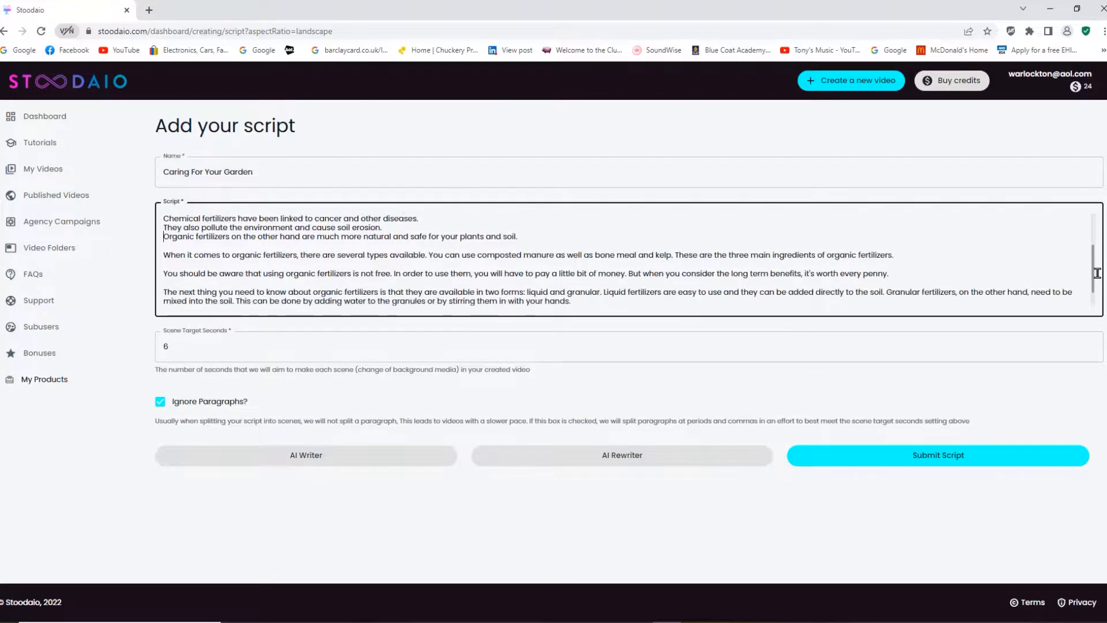
{"action": "left_click", "coordinate": [164, 254]}
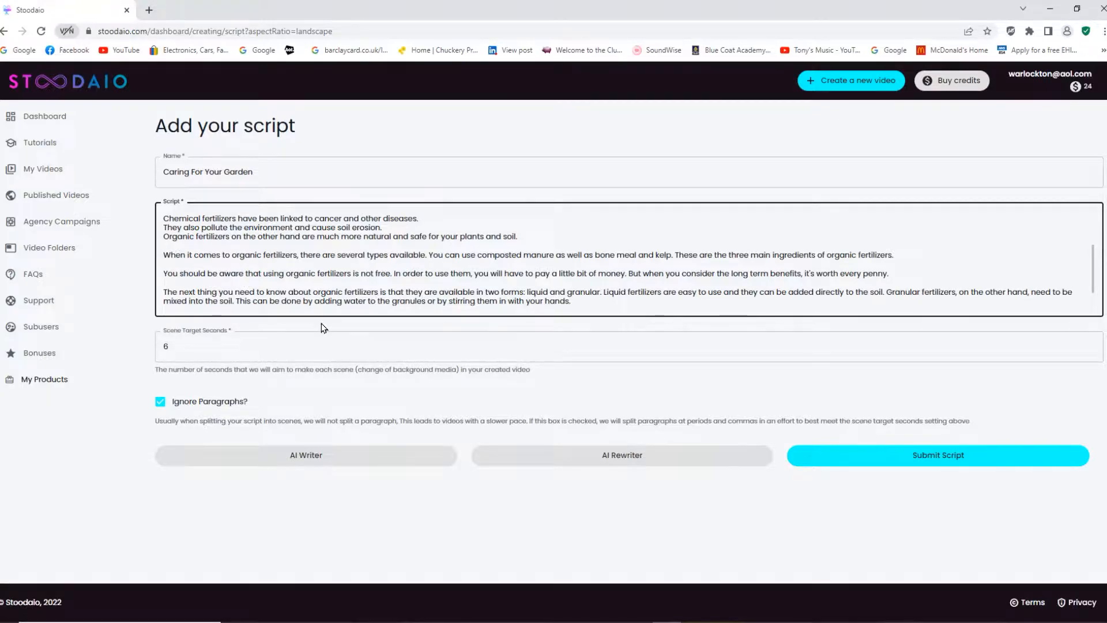
{"action": "key", "text": "BackSpace"}
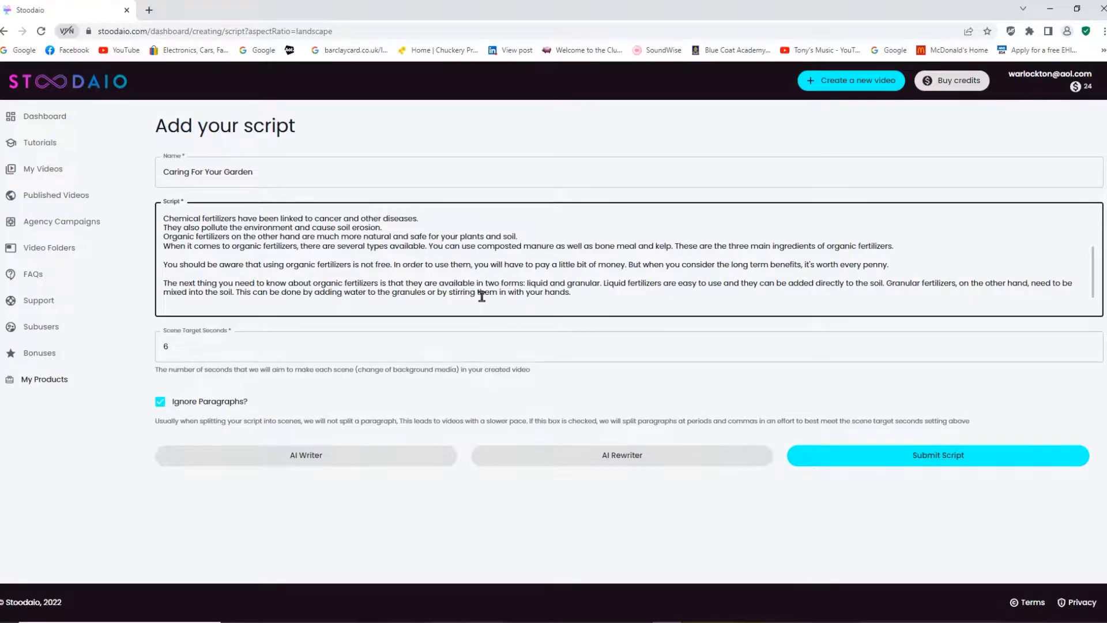
{"action": "key", "text": "Return"}
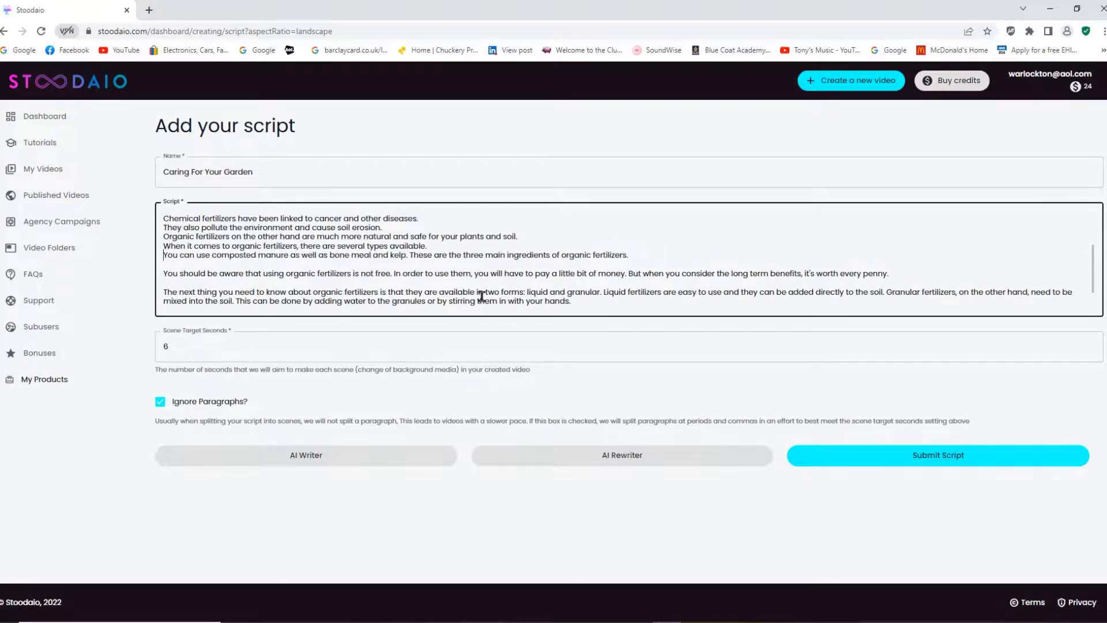
{"action": "left_click", "coordinate": [410, 255]}
{"action": "key", "text": "Return"}
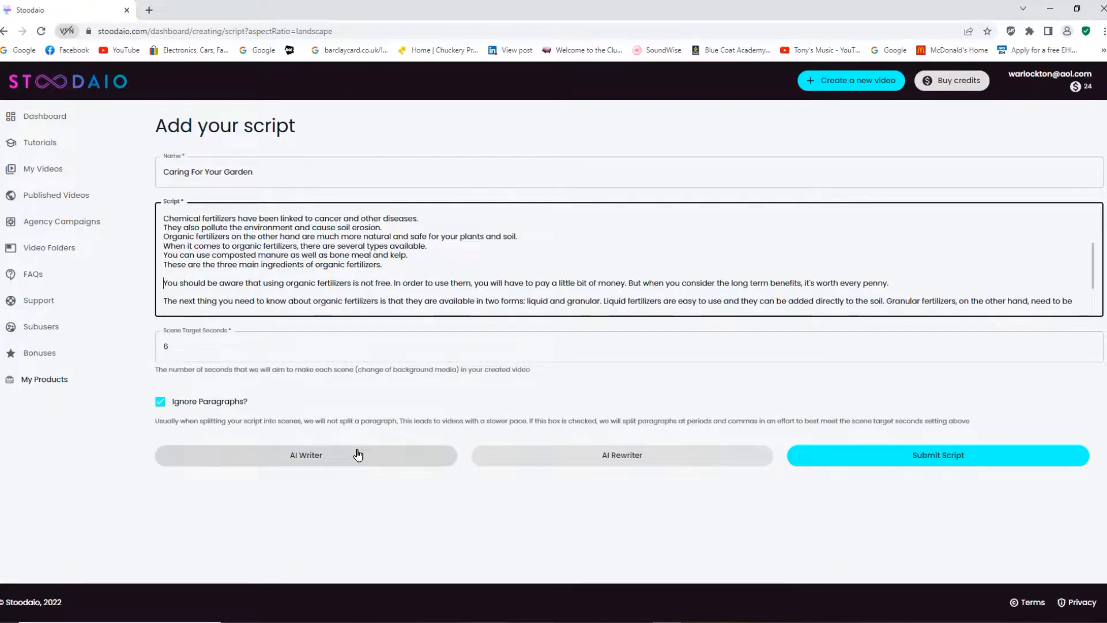
Remove the blank line before "You should be aware" and start new lines at "In order to use them" and "But when you consider"
{"action": "key", "text": "BackSpace"}
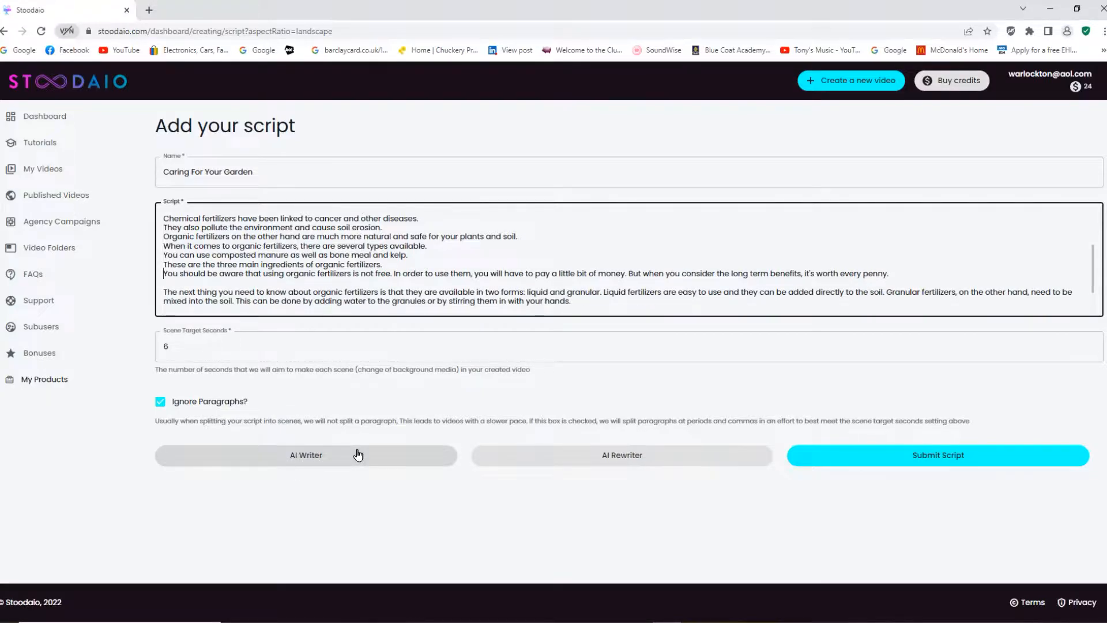
{"action": "left_click", "coordinate": [394, 273]}
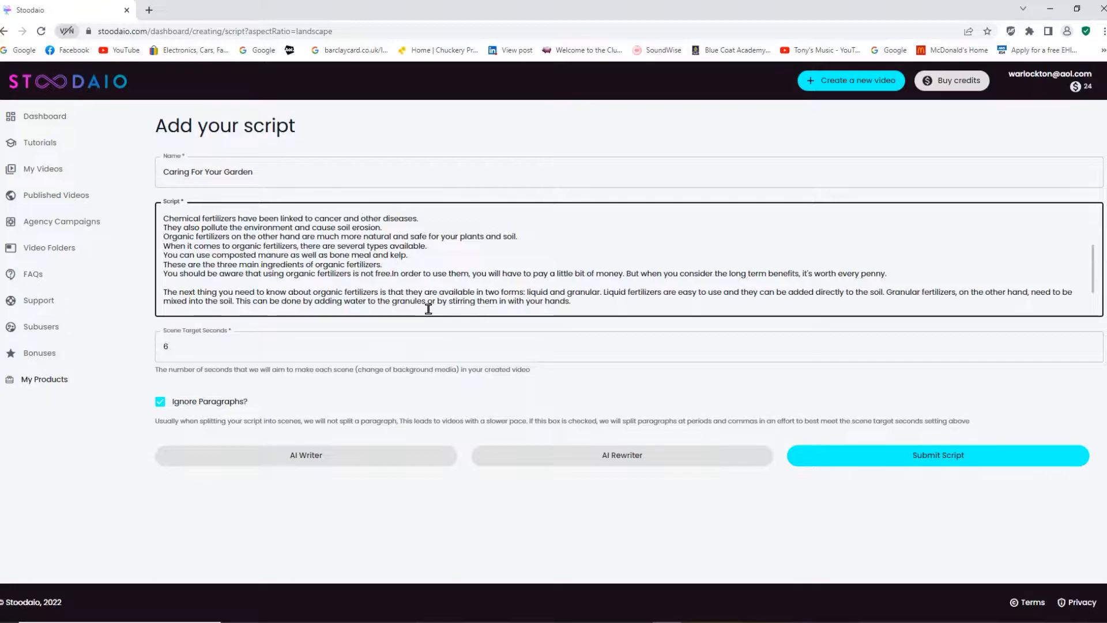
{"action": "key", "text": "Return"}
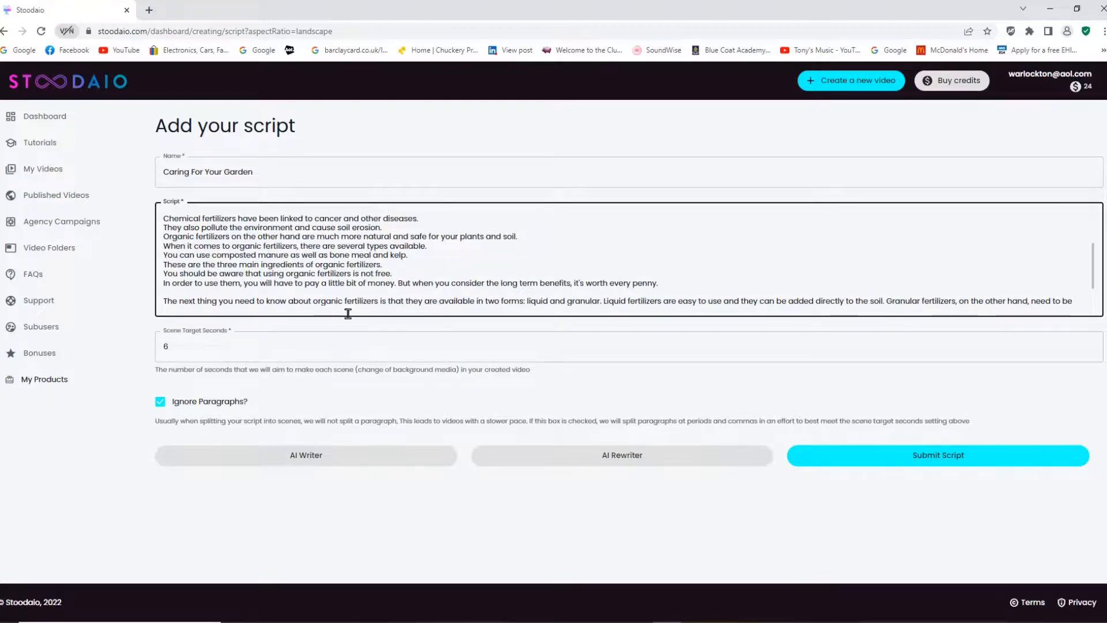
{"action": "left_click", "coordinate": [399, 282]}
{"action": "key", "text": "BackSpace"}
{"action": "key", "text": "Return"}
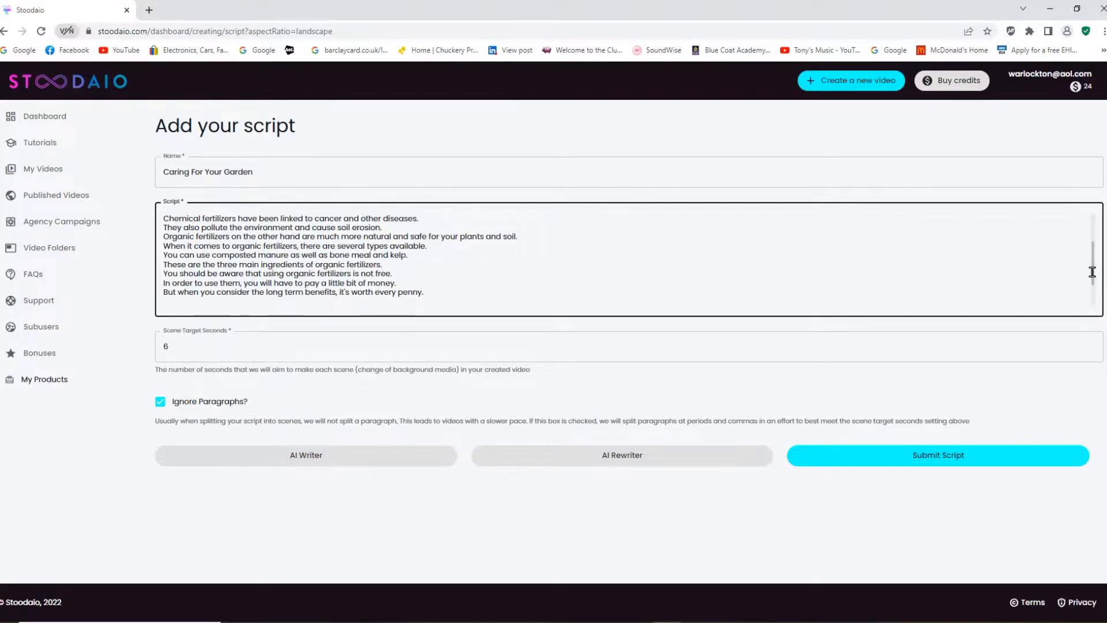
Remove the blank line before "The next thing you need to know" and put each of that paragraph's four sentences on its own line
{"action": "left_click_drag", "start_coordinate": [1093, 271], "coordinate": [1093, 291]}
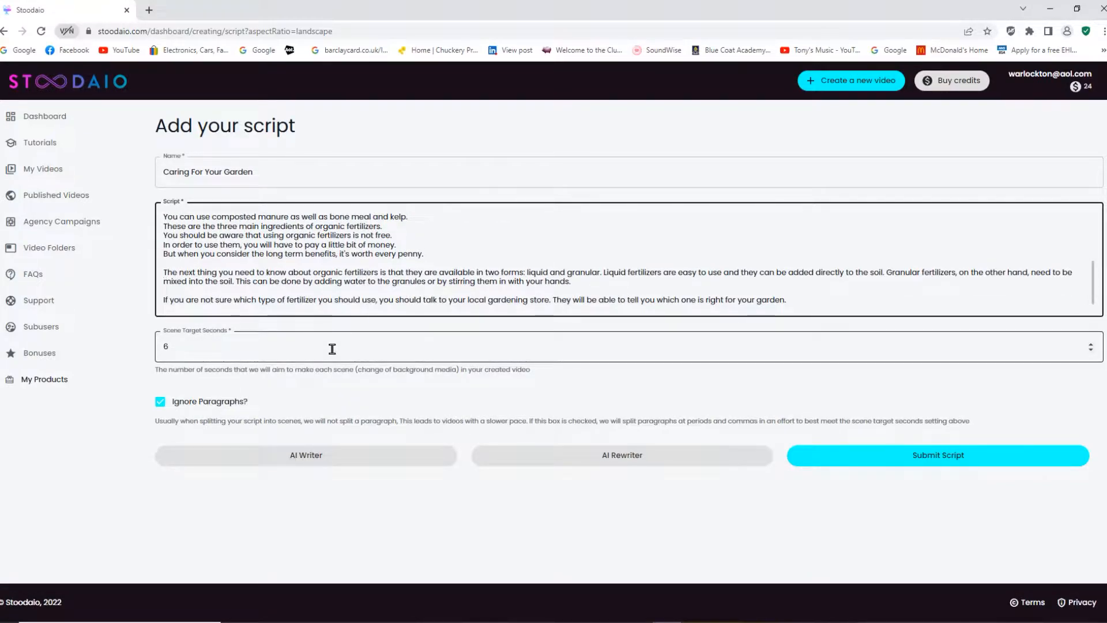
{"action": "key", "text": "BackSpace"}
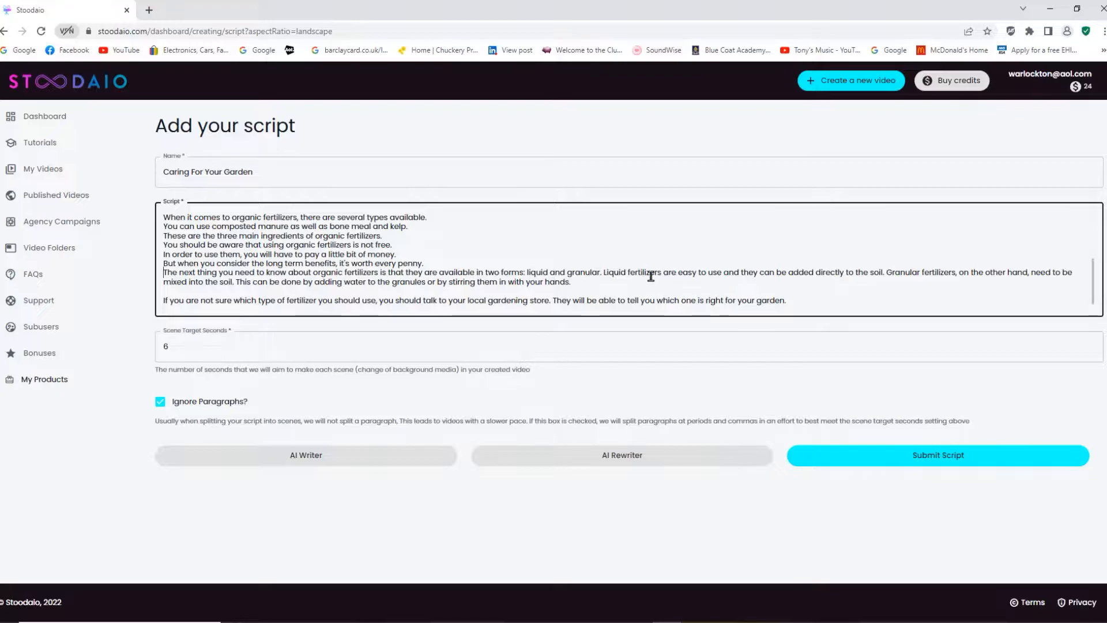
{"action": "left_click", "coordinate": [603, 273]}
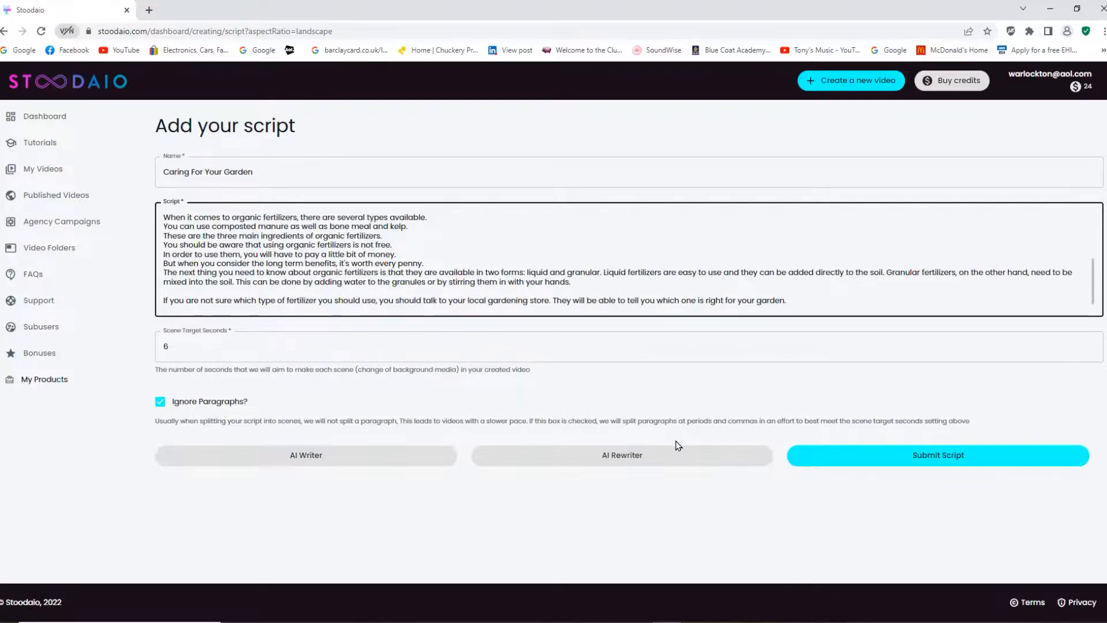
{"action": "key", "text": "Return"}
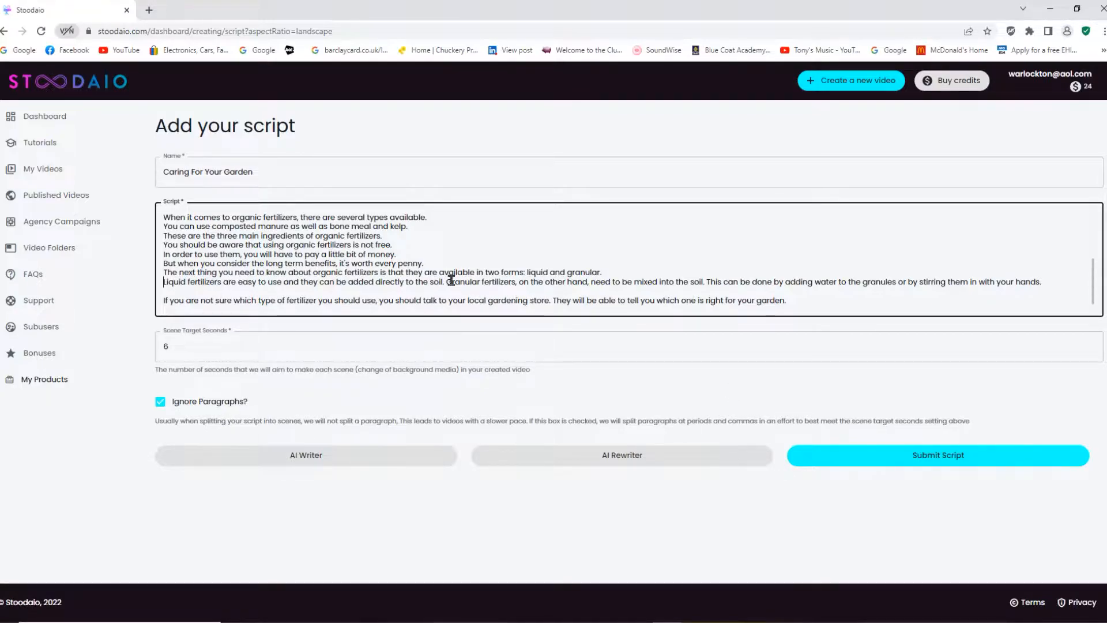
{"action": "key", "text": "BackSpace"}
{"action": "key", "text": "Return"}
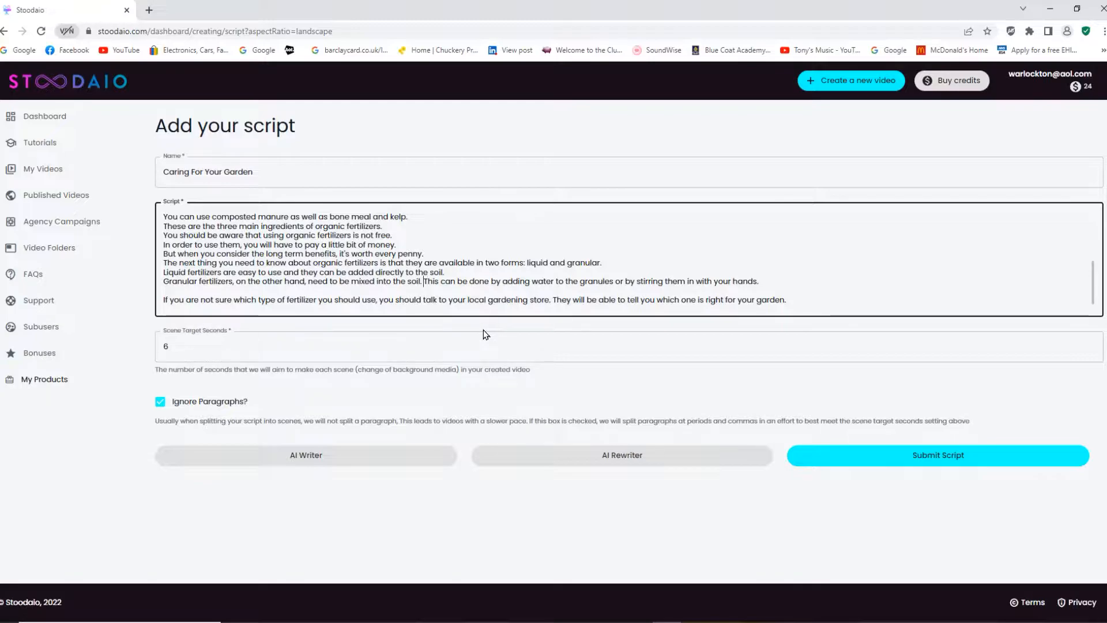
{"action": "type", "text": "#"}
{"action": "key", "text": "Return"}
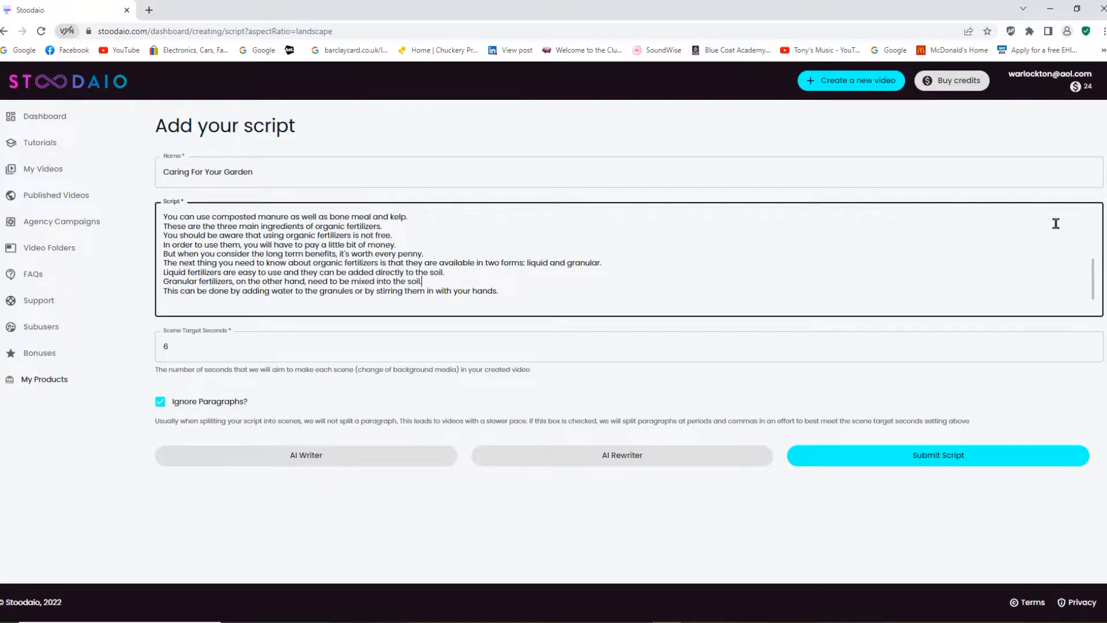
Start the script's last sentence on a new line and remove the blank line before "If you are not sure which type of fertilizer"
{"action": "left_click", "coordinate": [1095, 284]}
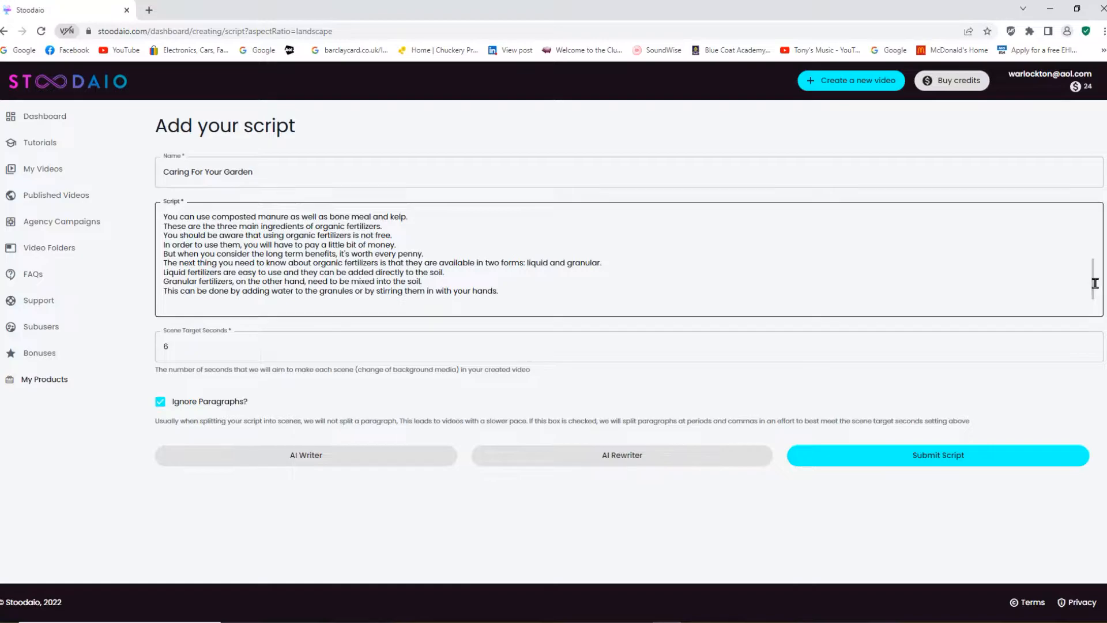
{"action": "left_click", "coordinate": [1096, 306]}
{"action": "scroll", "coordinate": [1097, 305], "scroll_direction": "down", "scroll_amount": 1}
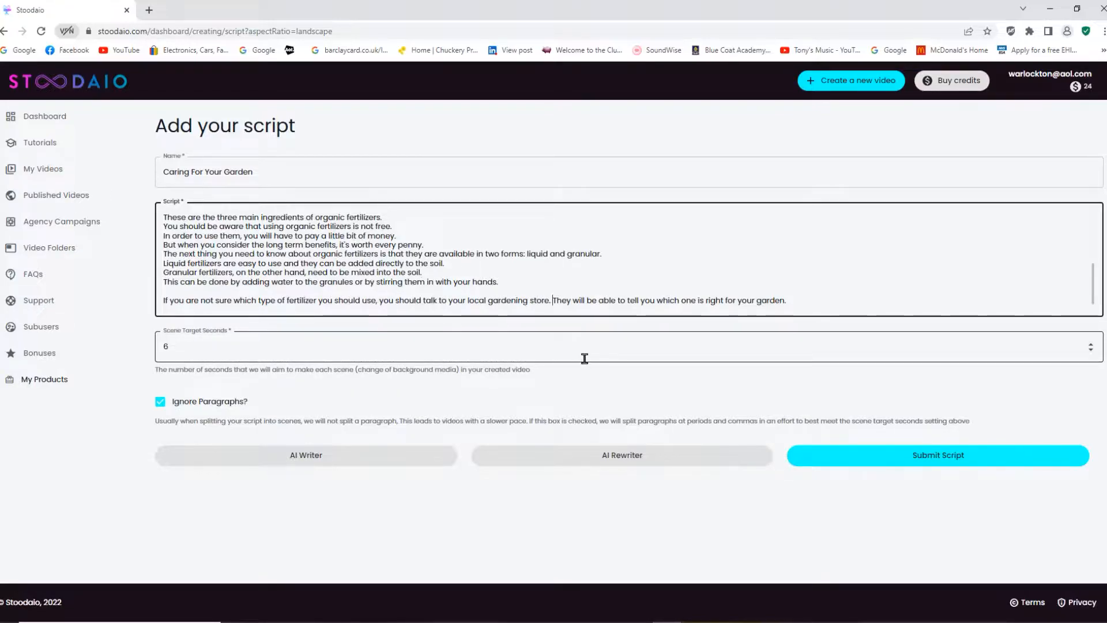
{"action": "key", "text": "Return"}
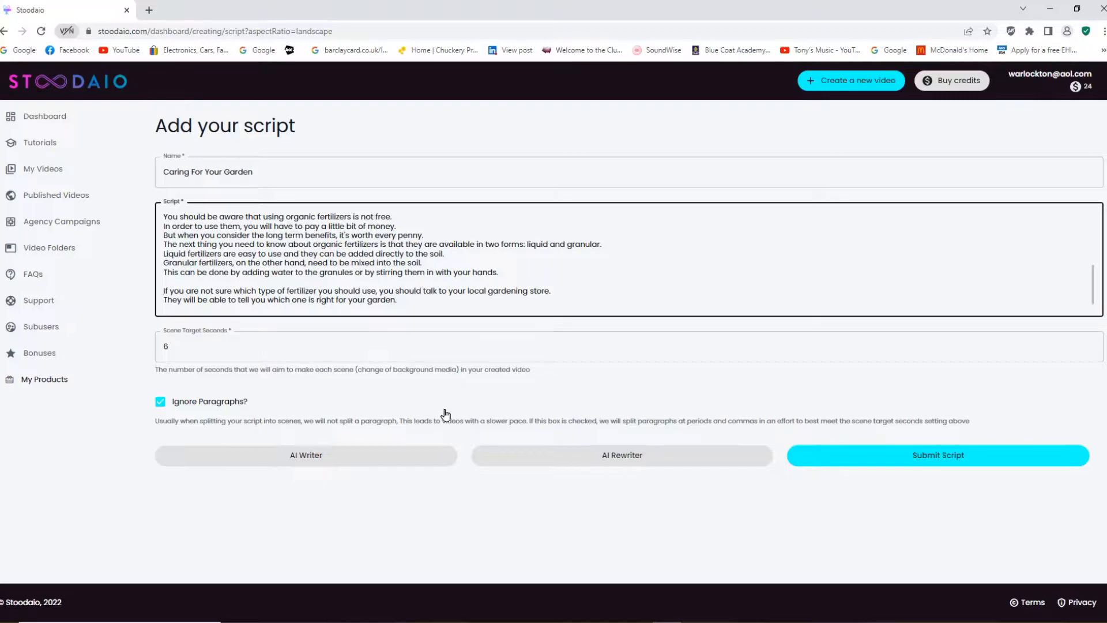
{"action": "key", "text": "BackSpace"}
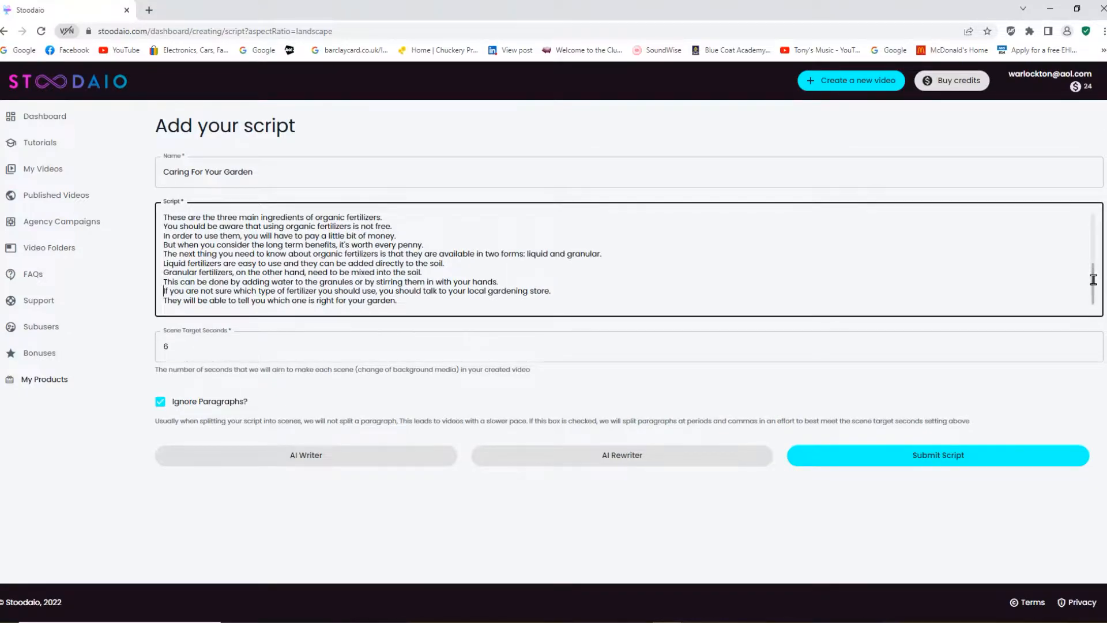
Review the reformatted script from beginning to end and submit it to generate the video's scenes
{"action": "left_click_drag", "start_coordinate": [1093, 279], "coordinate": [1095, 216]}
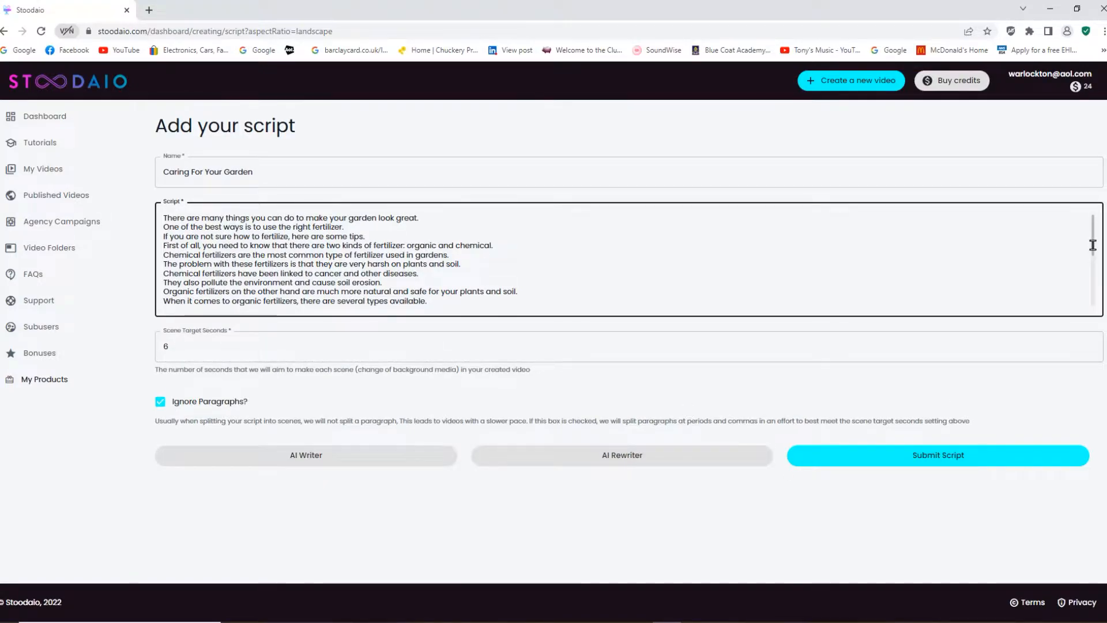
{"action": "left_click_drag", "start_coordinate": [1093, 245], "coordinate": [1098, 295]}
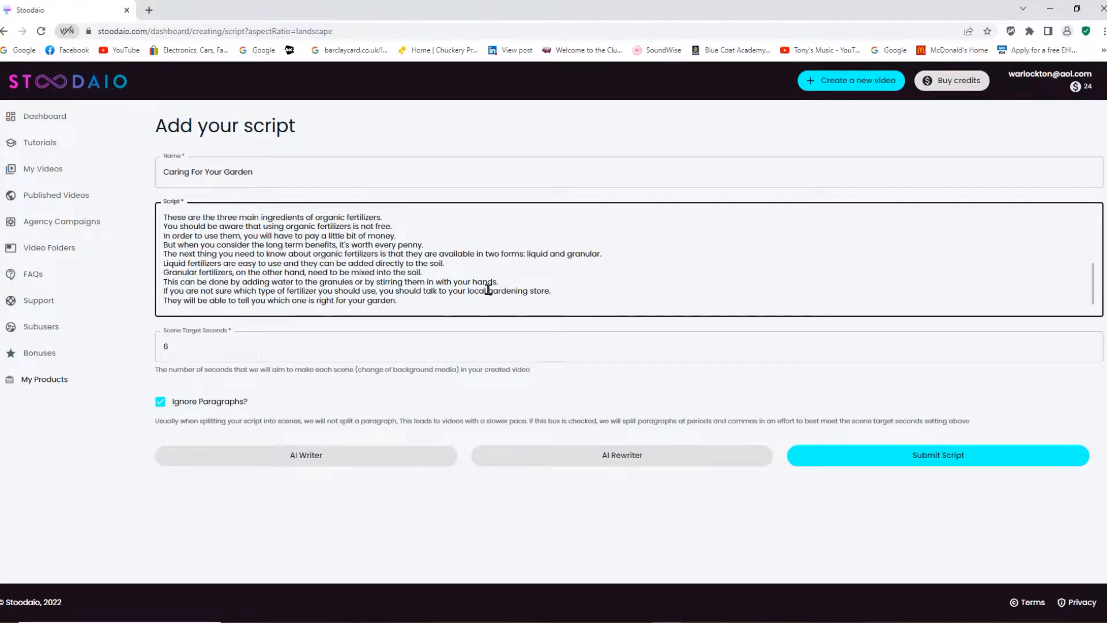
{"action": "left_click", "coordinate": [926, 462]}
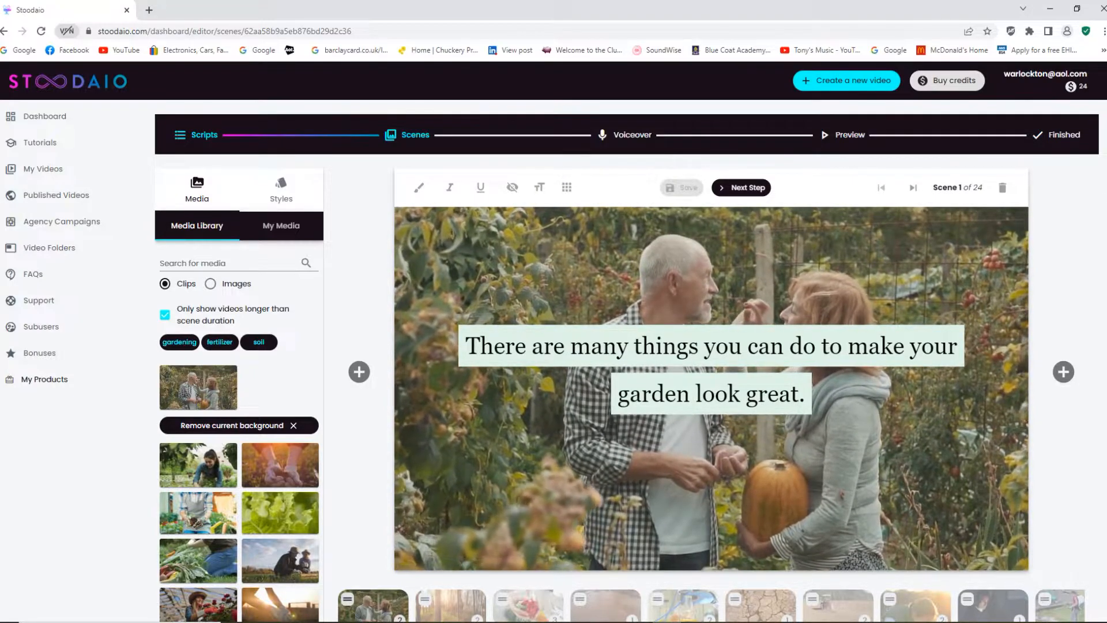
{"action": "scroll", "coordinate": [554, 340], "scroll_direction": "down", "scroll_amount": 2}
{"action": "scroll", "coordinate": [554, 340], "scroll_direction": "up", "scroll_amount": 2}
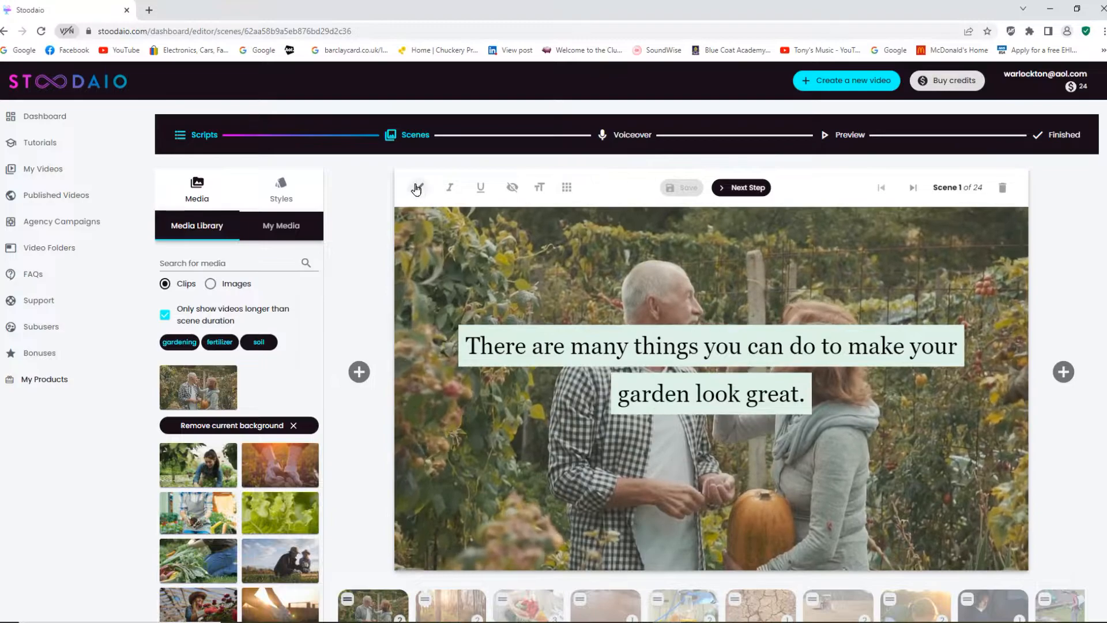
Try italics on the word "garden" in scene 1's text, remove the italics again and deselect the word
{"action": "left_click", "coordinate": [419, 189]}
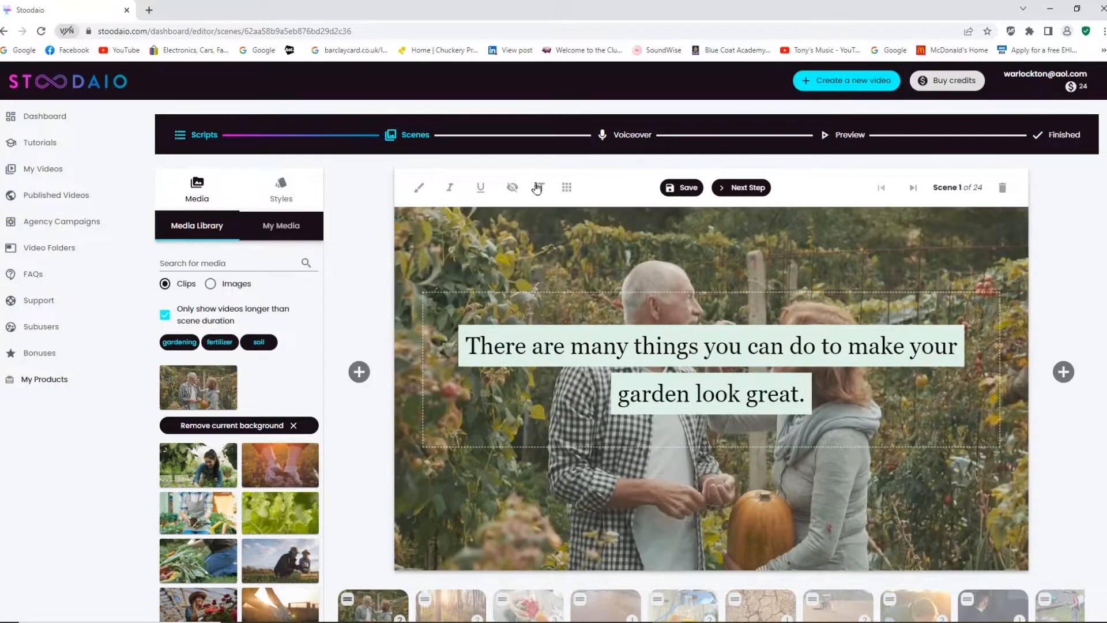
{"action": "left_click", "coordinate": [452, 222]}
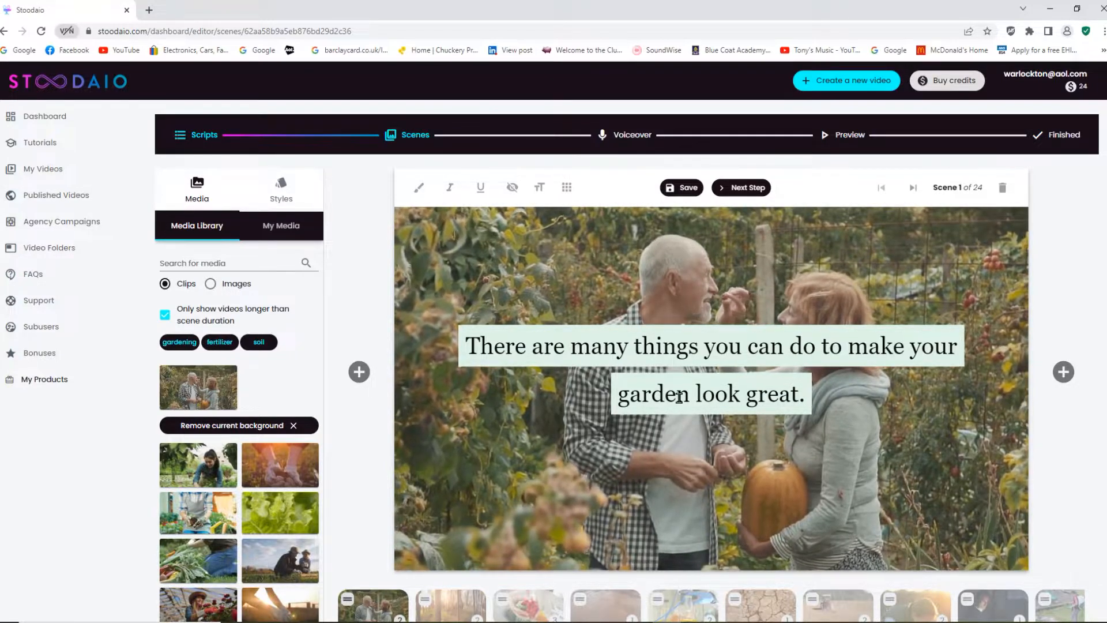
{"action": "left_click_drag", "start_coordinate": [686, 396], "coordinate": [619, 396]}
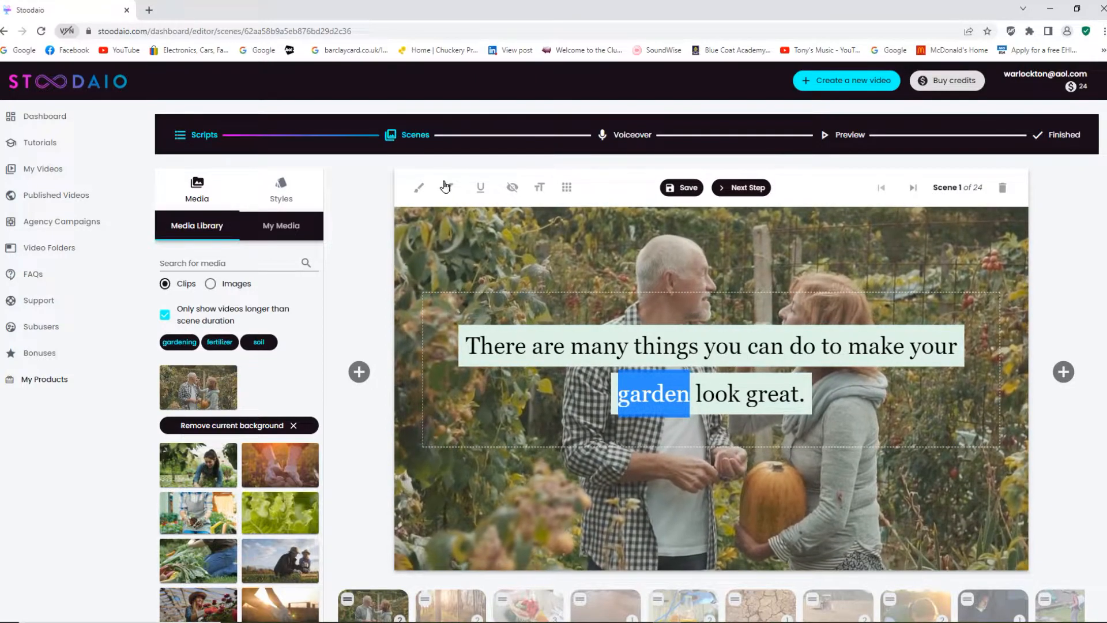
{"action": "left_click", "coordinate": [451, 190]}
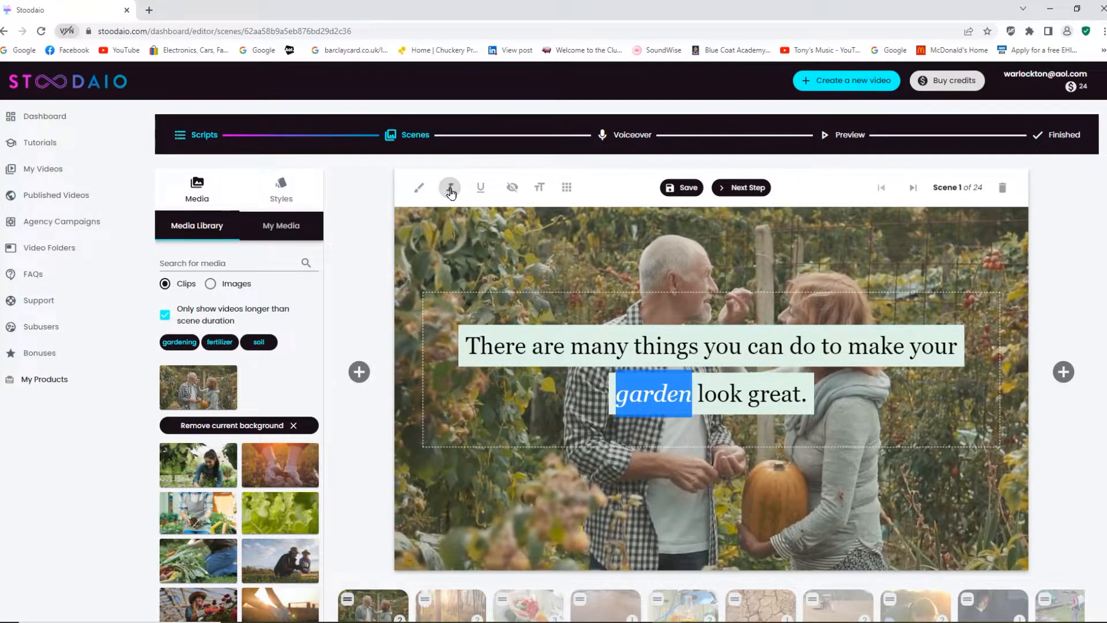
{"action": "left_click", "coordinate": [451, 191]}
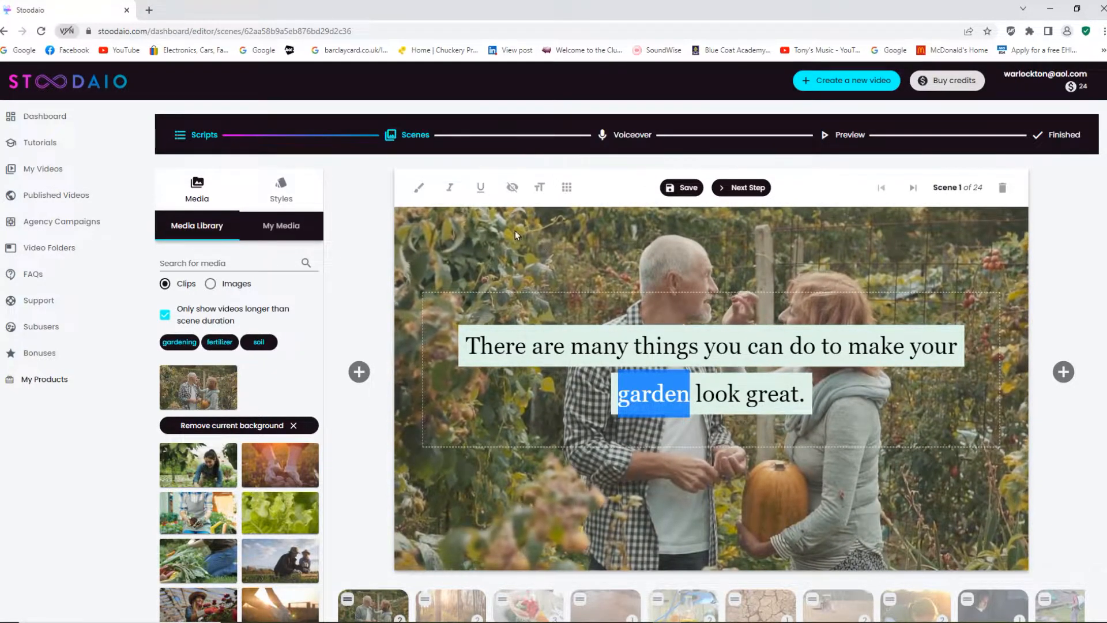
{"action": "left_click", "coordinate": [621, 197]}
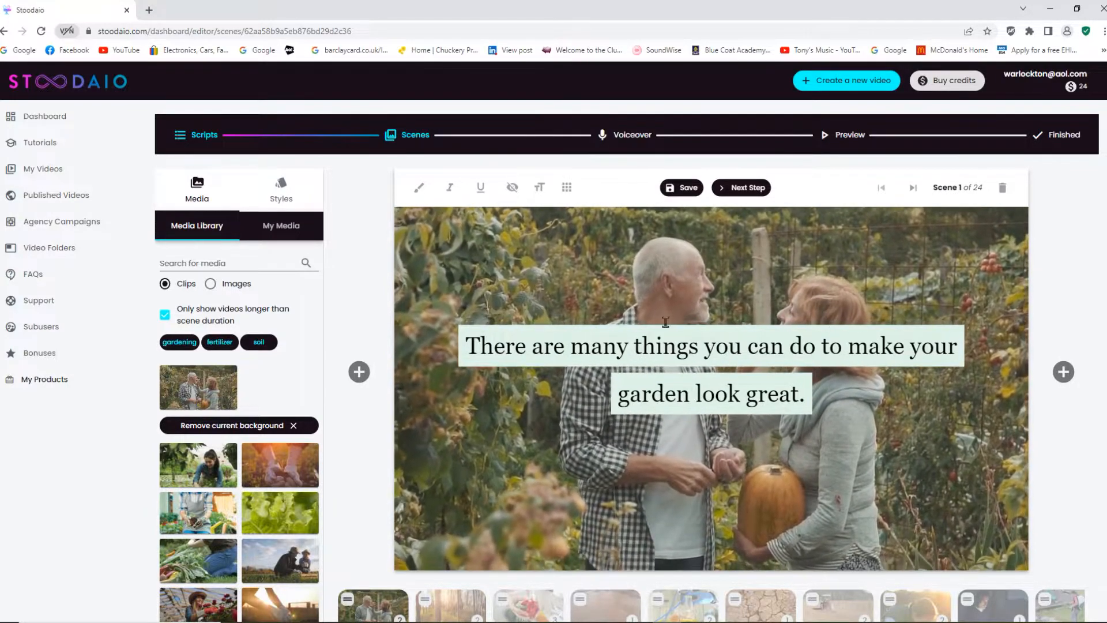
Try hiding scene 1's text to show only the background clip, and show the text again
{"action": "left_click", "coordinate": [511, 189]}
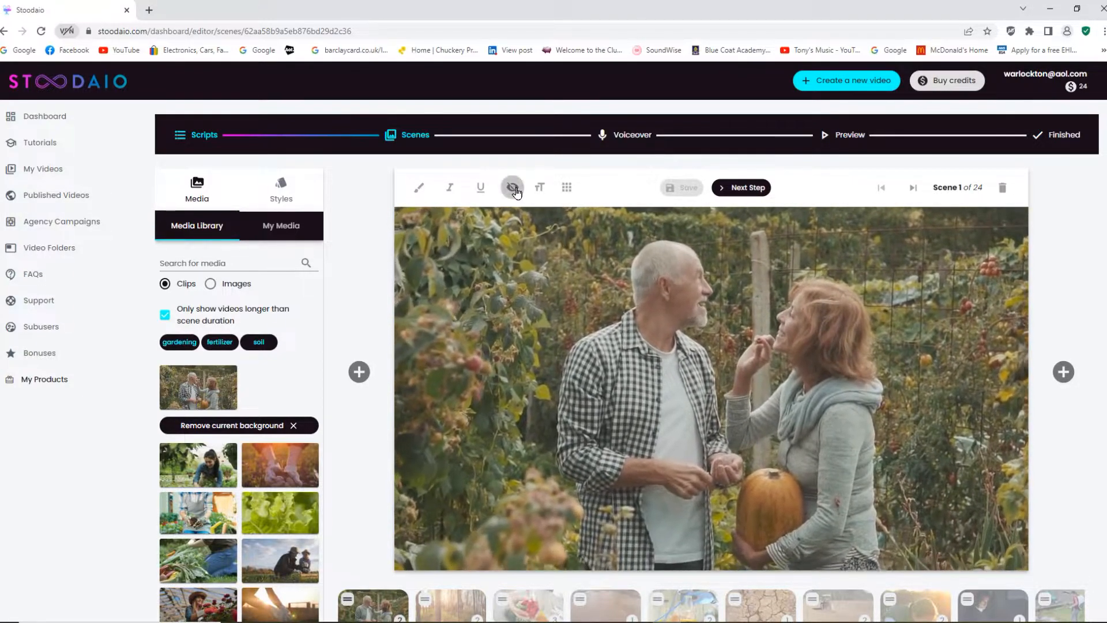
{"action": "left_click", "coordinate": [518, 193]}
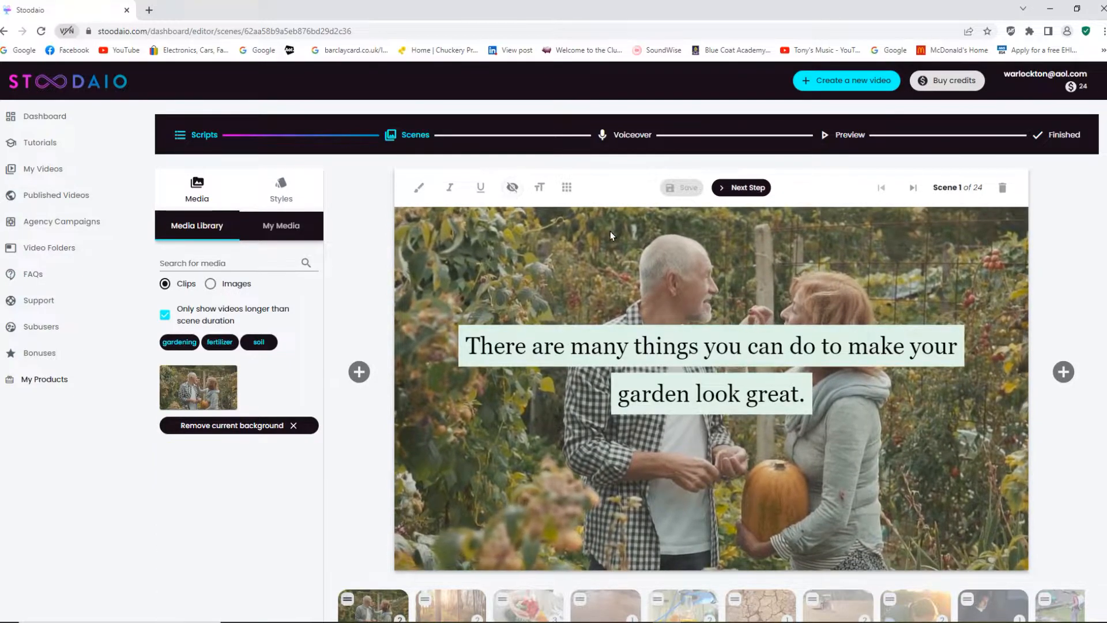
{"action": "left_click", "coordinate": [514, 188]}
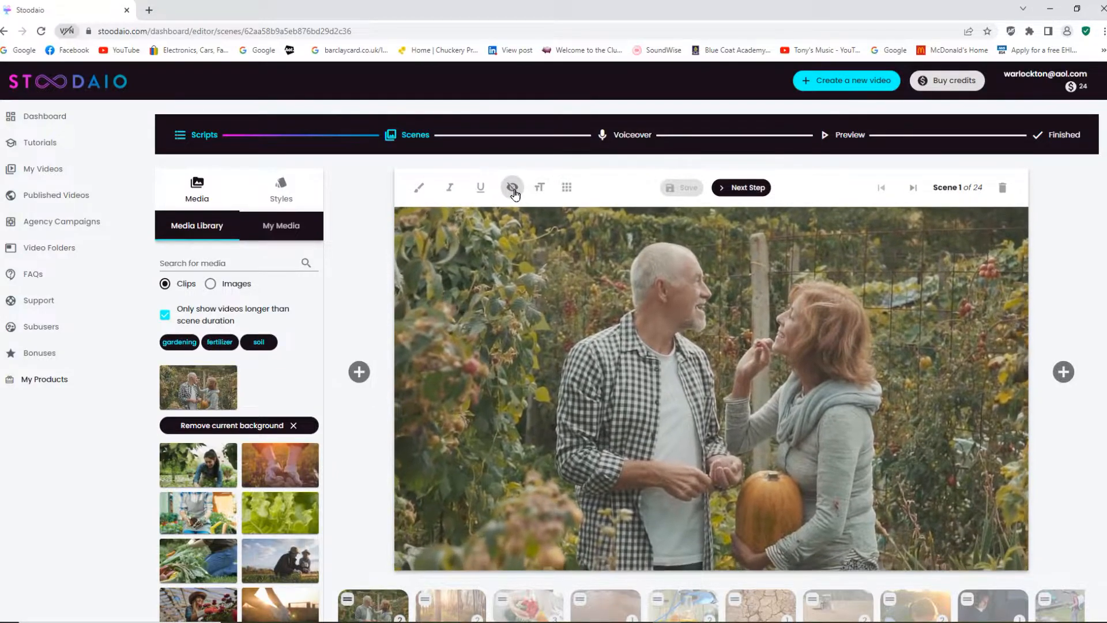
{"action": "left_click", "coordinate": [512, 188]}
{"action": "left_click", "coordinate": [513, 187]}
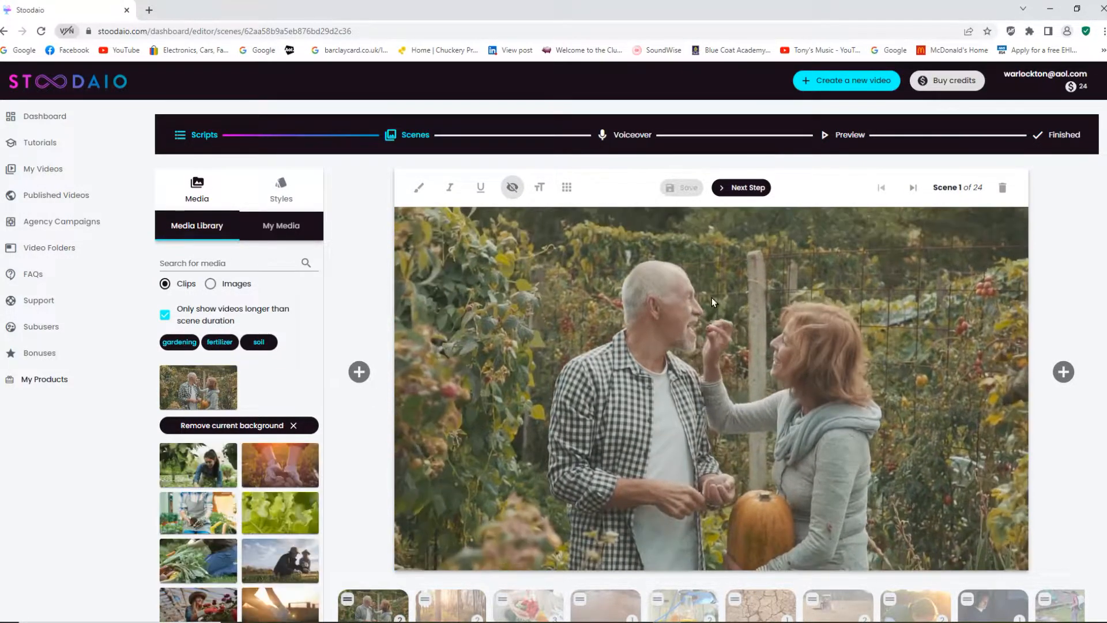
{"action": "left_click", "coordinate": [518, 192]}
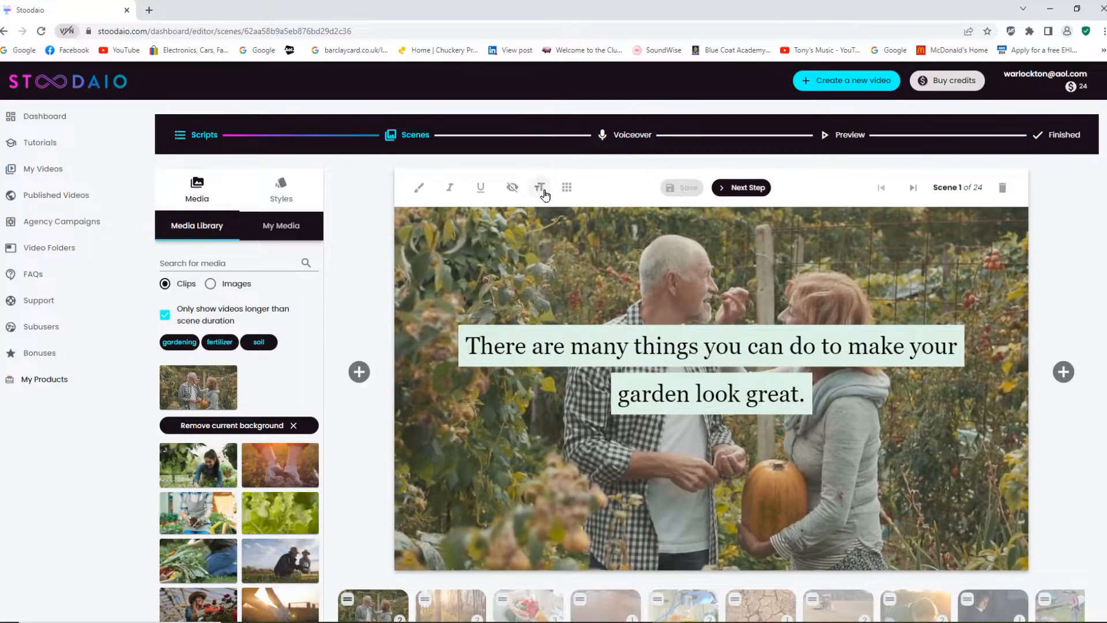
Set scene 1's text size to 24 and its text position to Top Right
{"action": "left_click", "coordinate": [544, 192]}
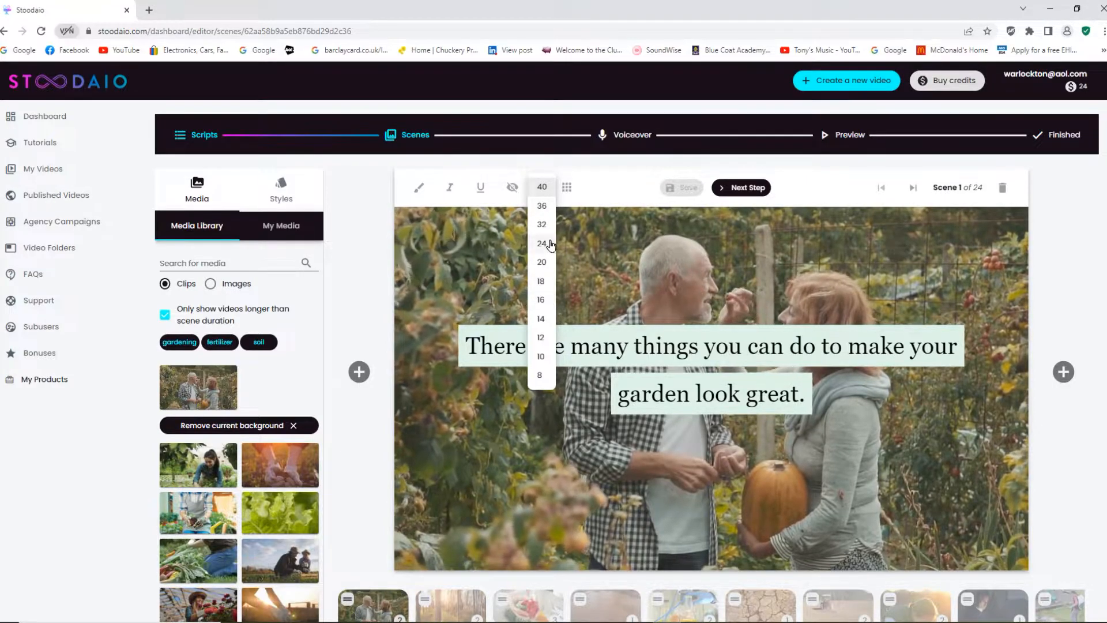
{"action": "left_click", "coordinate": [545, 243]}
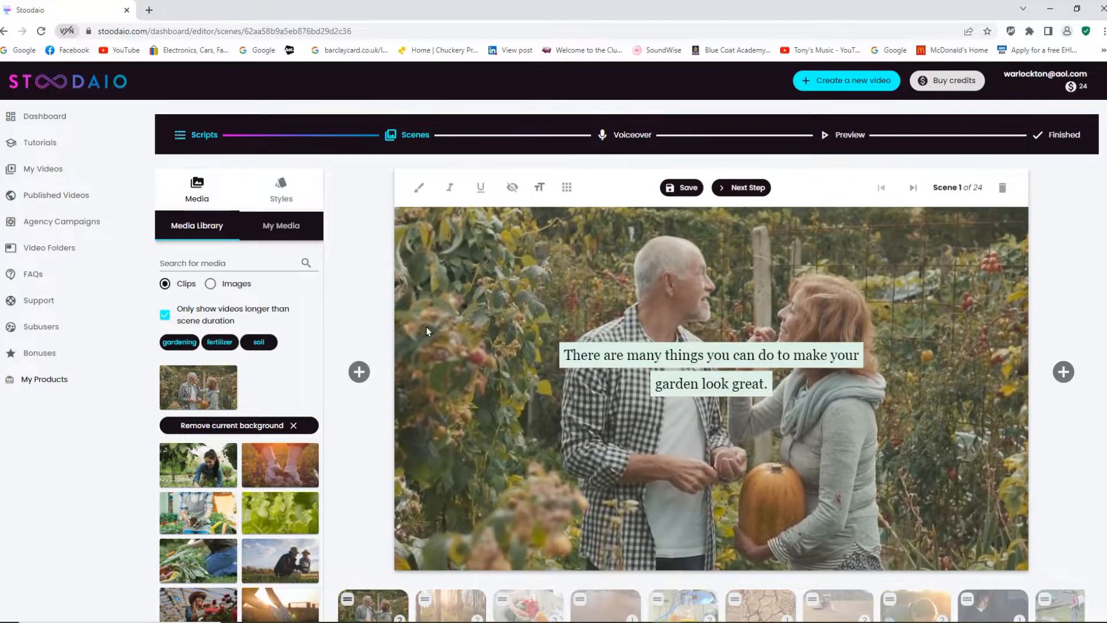
{"action": "left_click", "coordinate": [568, 188]}
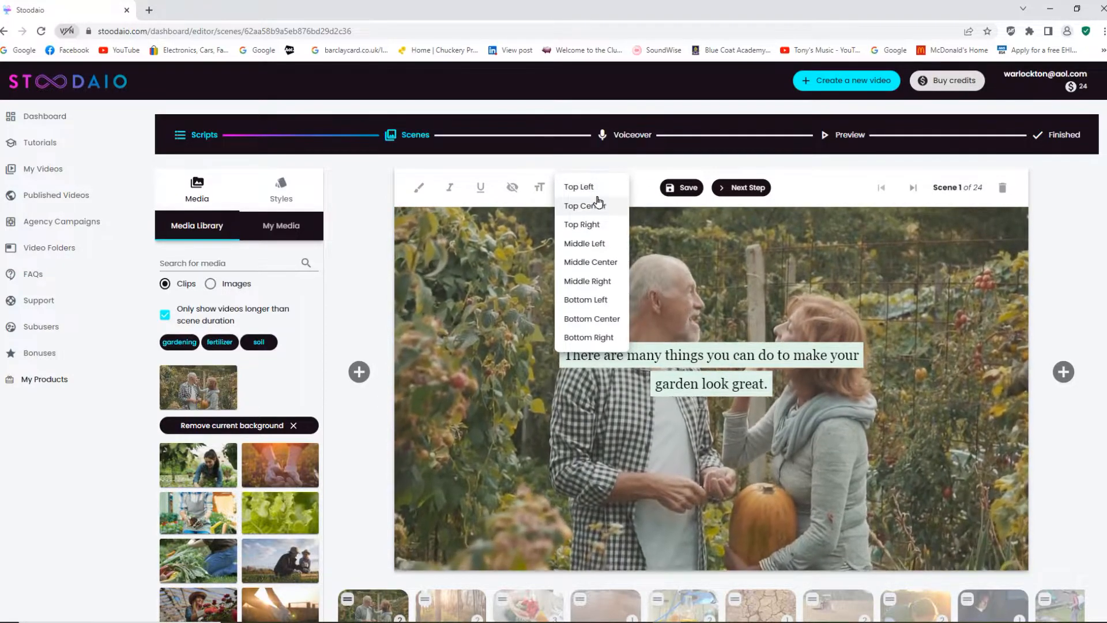
{"action": "left_click", "coordinate": [598, 192]}
{"action": "left_click", "coordinate": [568, 188]}
{"action": "left_click", "coordinate": [597, 206]}
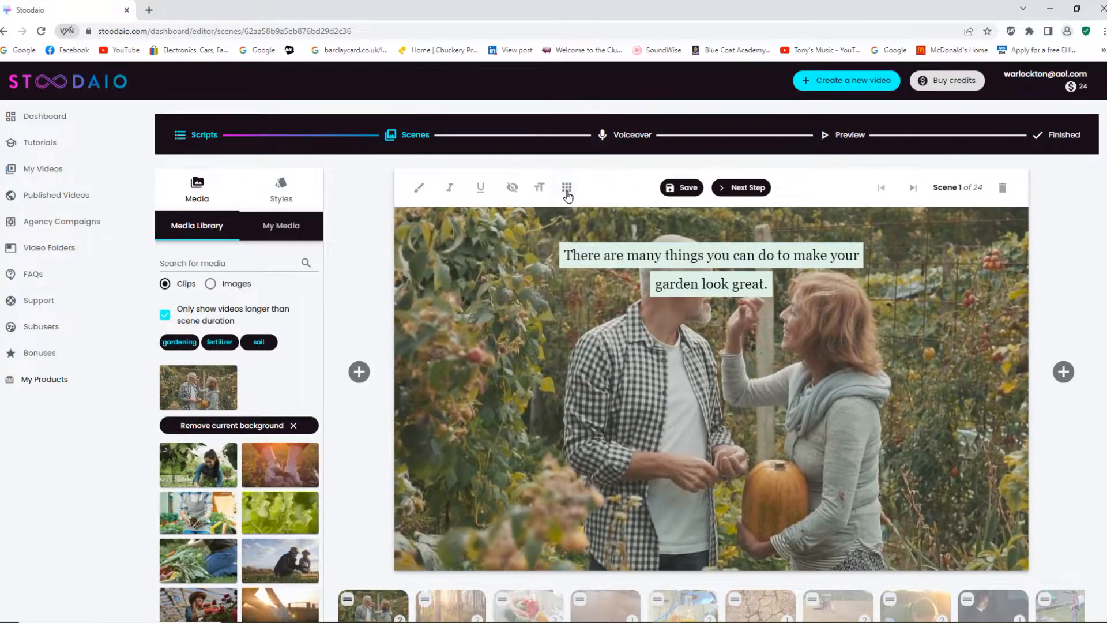
{"action": "left_click", "coordinate": [580, 219]}
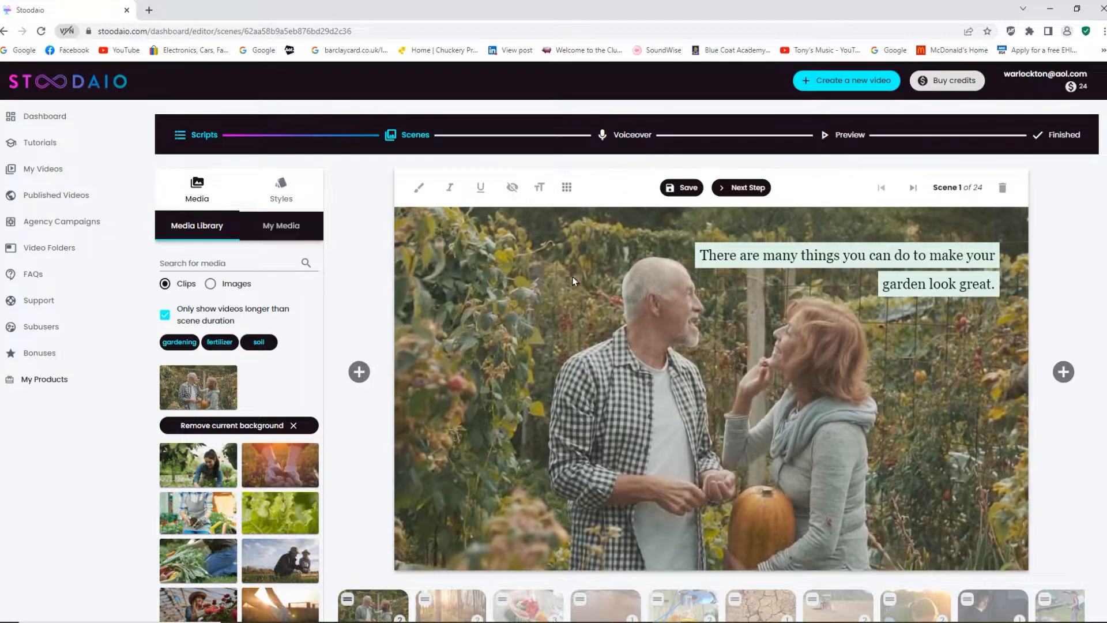
{"action": "left_click", "coordinate": [567, 186]}
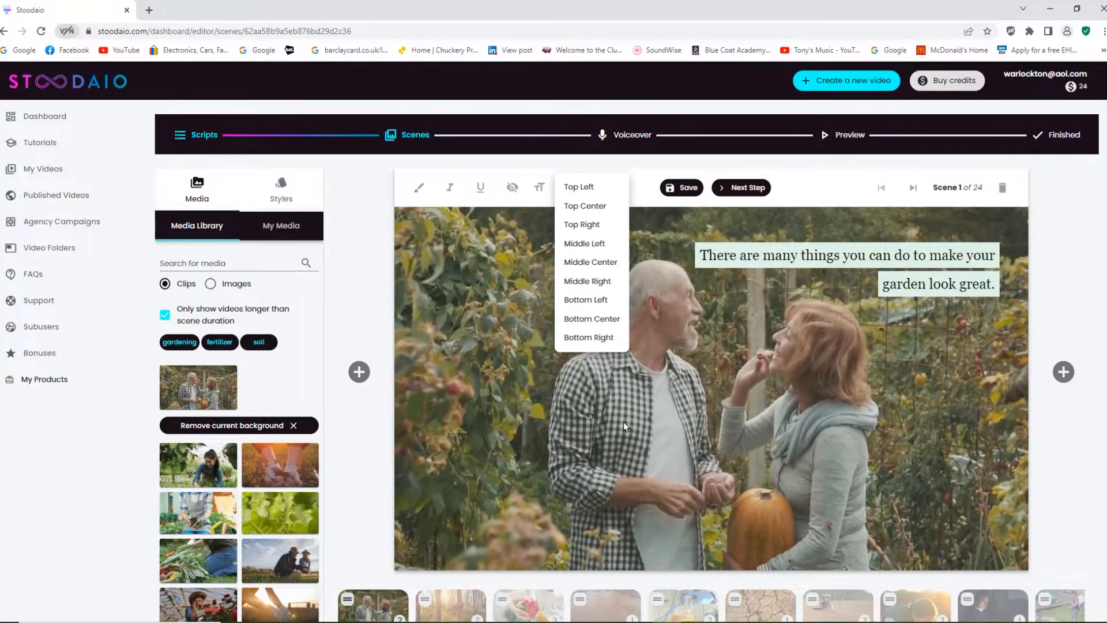
{"action": "left_click", "coordinate": [645, 202]}
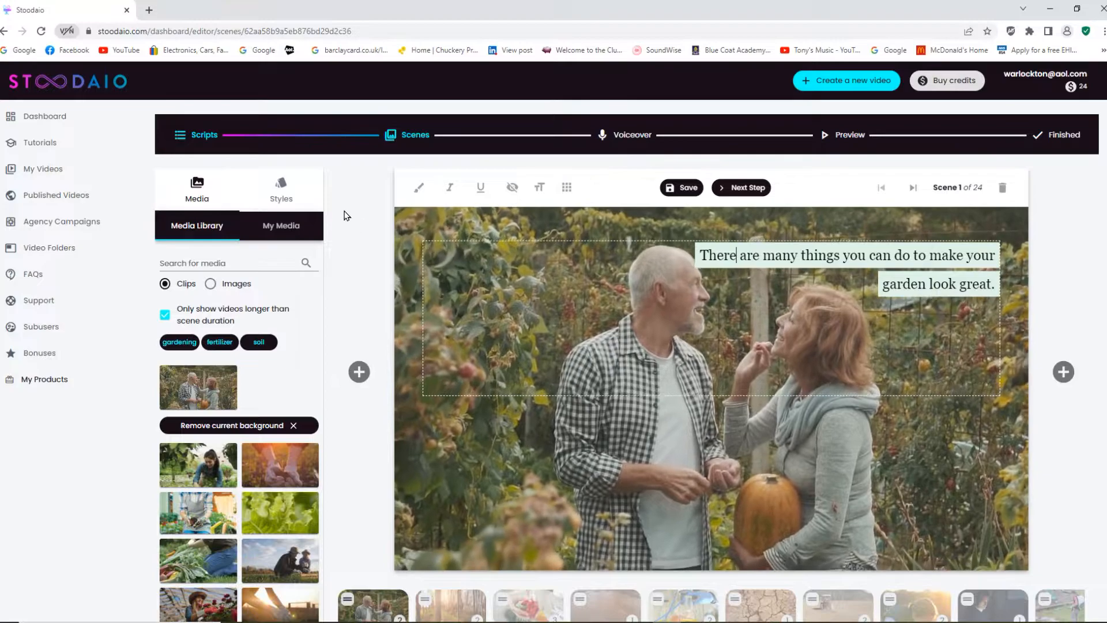
Open the general style settings and try a blue scene background with RGB 39, 100, 165
{"action": "left_click", "coordinate": [282, 191]}
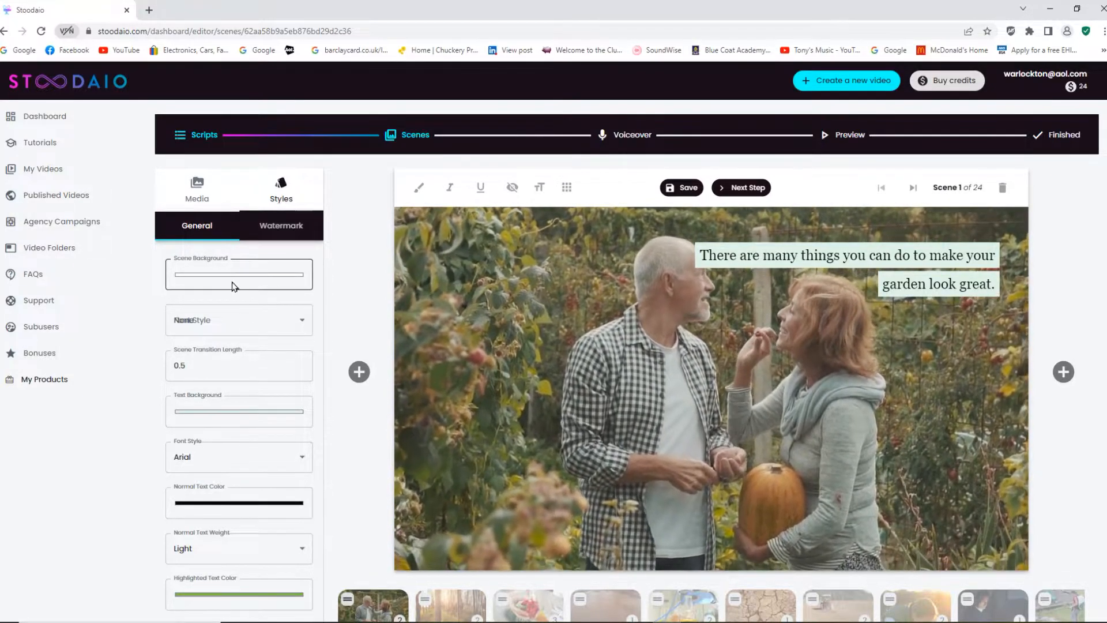
{"action": "left_click", "coordinate": [246, 281]}
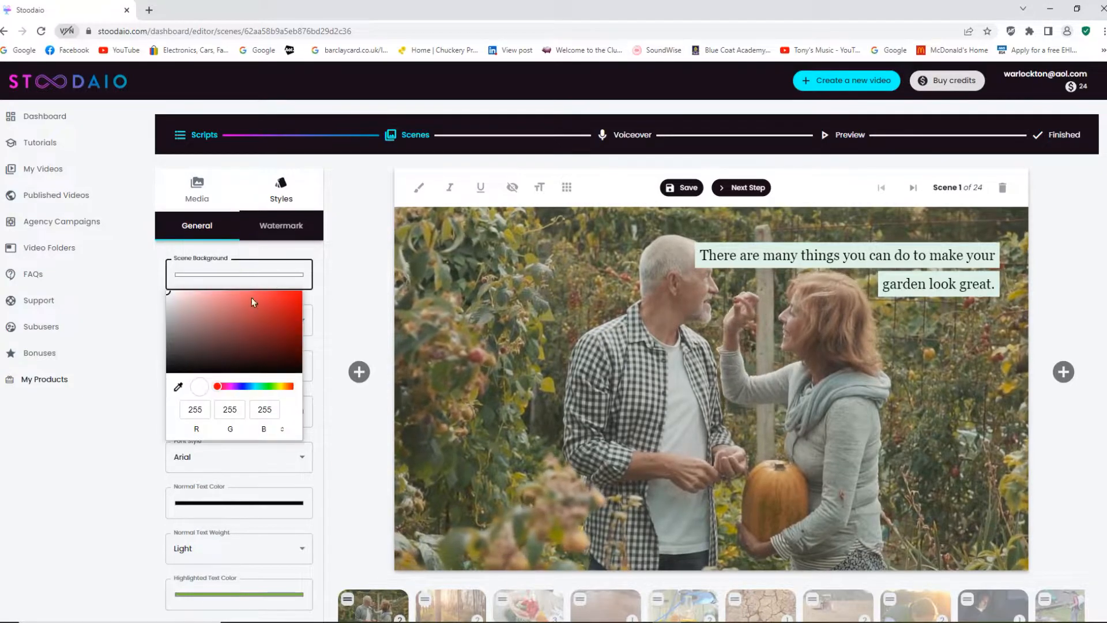
{"action": "left_click", "coordinate": [248, 387]}
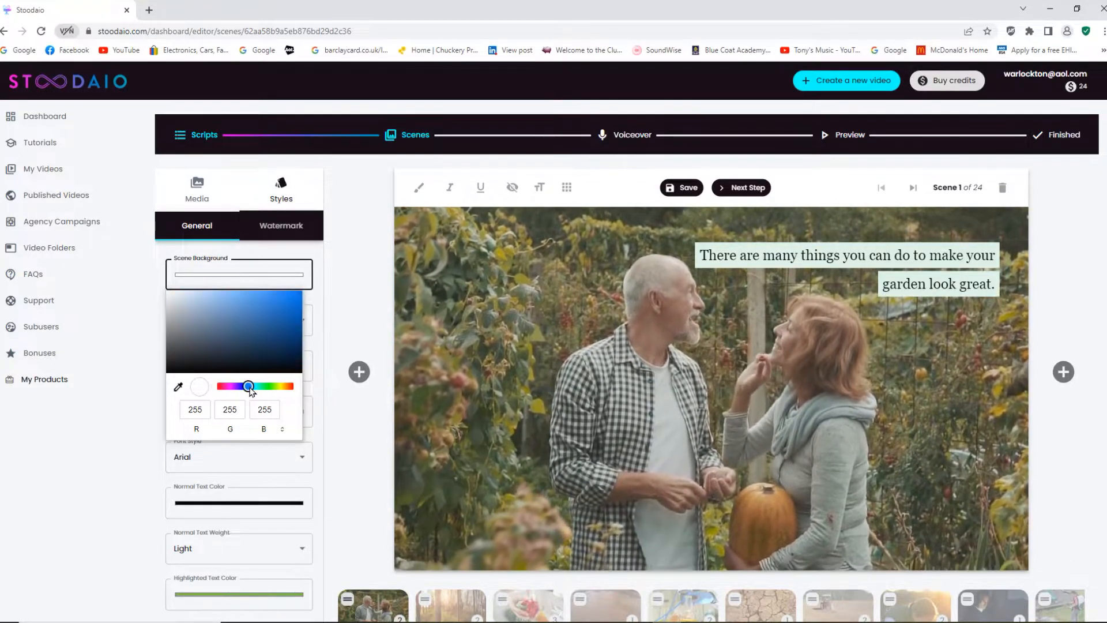
{"action": "left_click", "coordinate": [269, 320]}
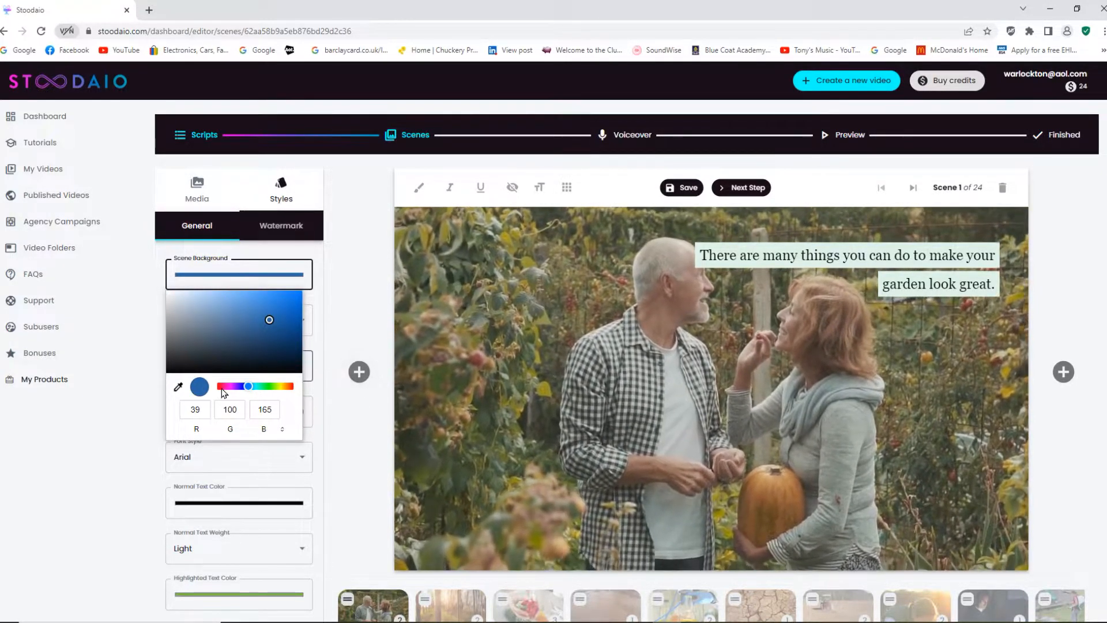
{"action": "left_click", "coordinate": [330, 292]}
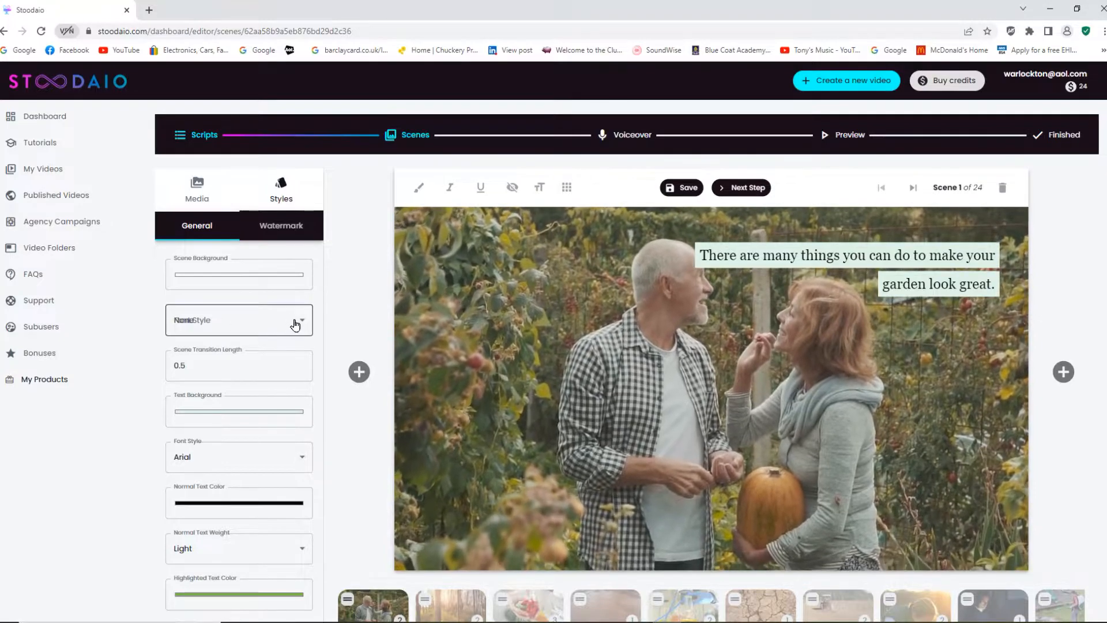
Choose Slide Left as the scene transition style in the general style settings
{"action": "left_click", "coordinate": [297, 323]}
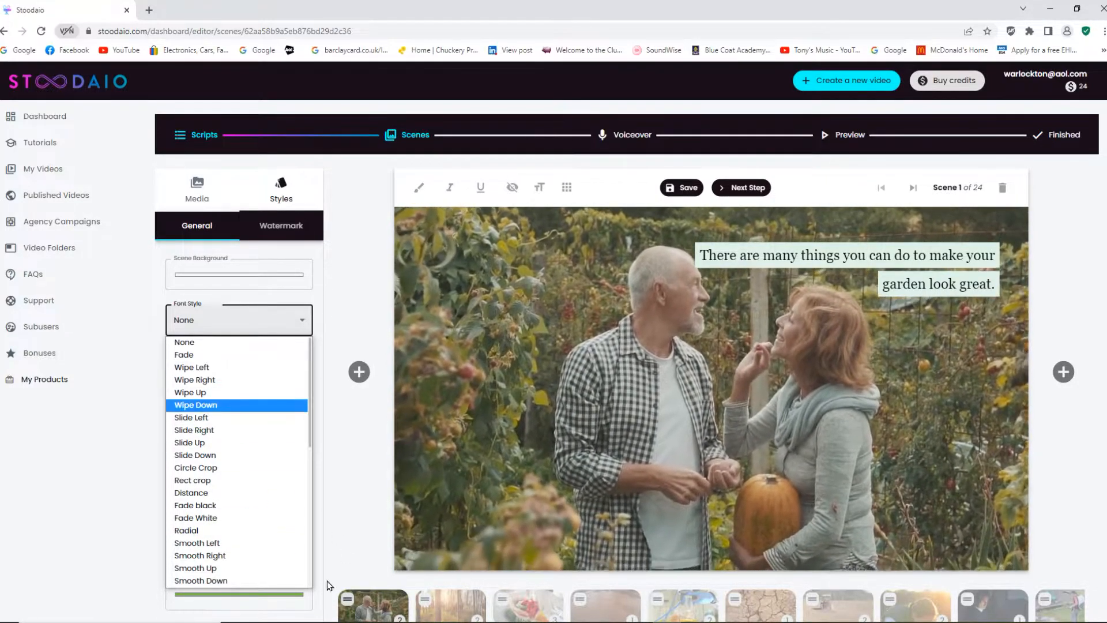
{"action": "left_click", "coordinate": [330, 346]}
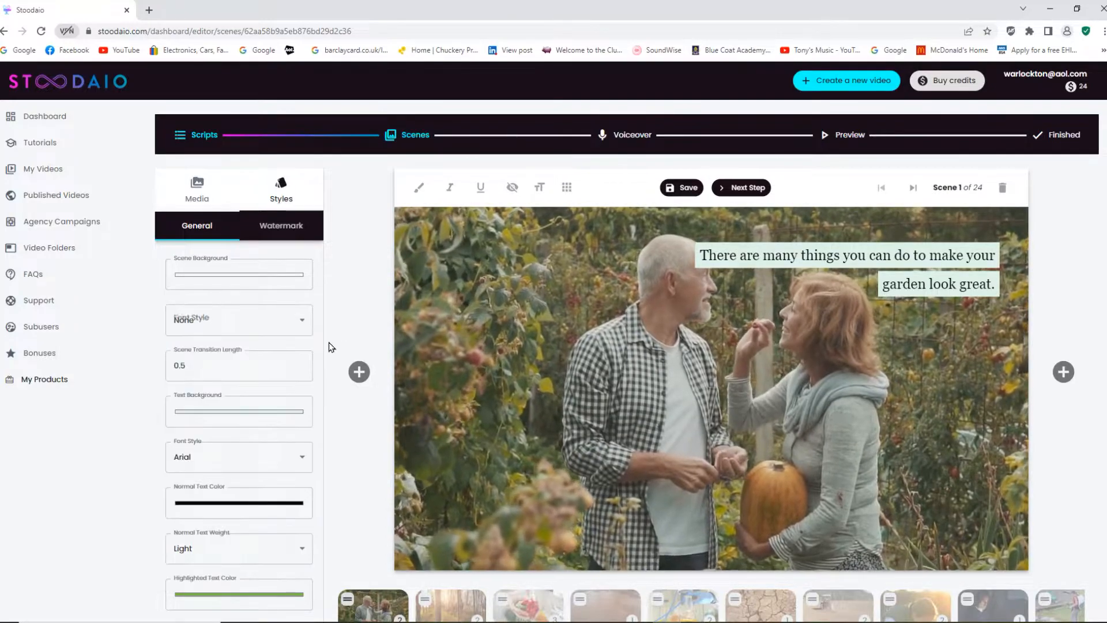
{"action": "scroll", "coordinate": [334, 371], "scroll_direction": "down", "scroll_amount": 3}
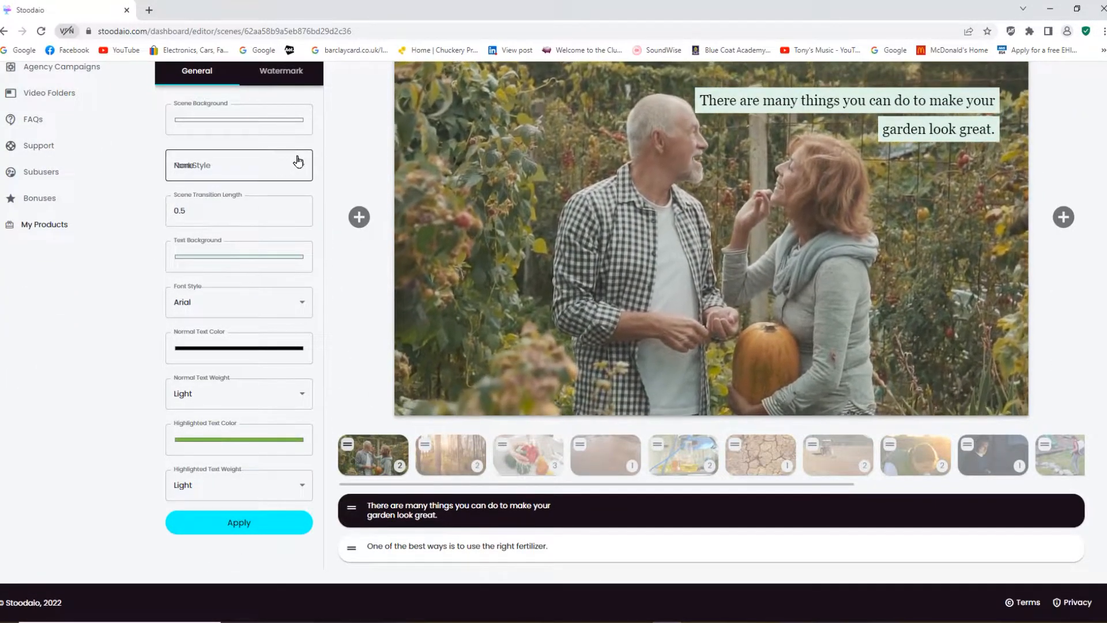
{"action": "left_click", "coordinate": [297, 161]}
{"action": "left_click", "coordinate": [234, 267]}
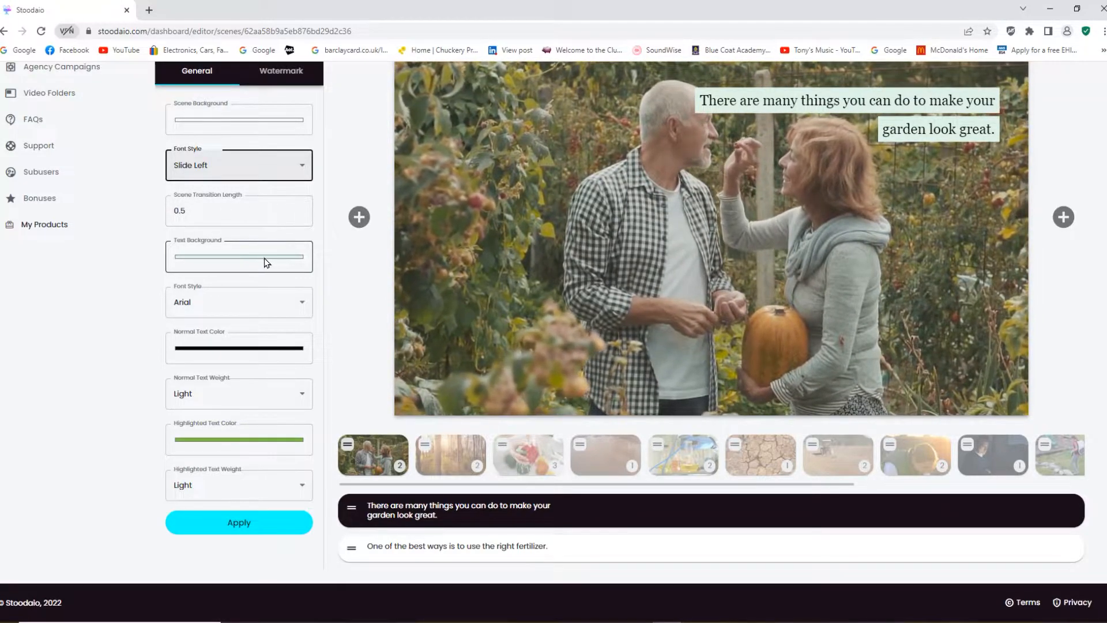
Set the text background to a light blue with RGB 143, 160, 230
{"action": "left_click", "coordinate": [265, 258]}
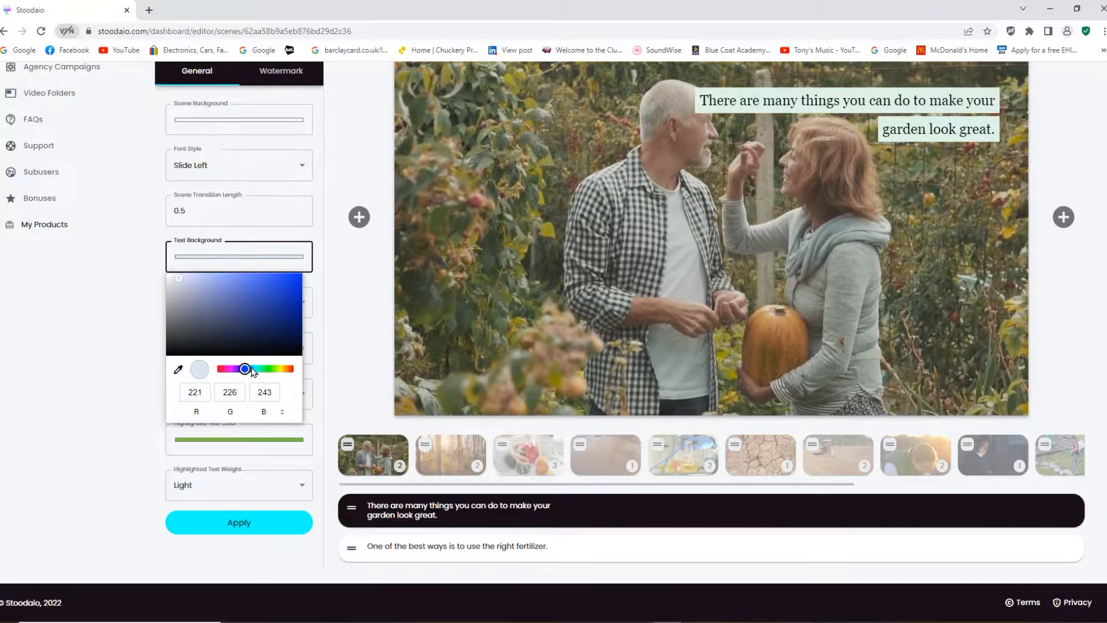
{"action": "mouse_move", "coordinate": [222, 303]}
{"action": "left_mouse_down"}
{"action": "mouse_move", "coordinate": [208, 281]}
{"action": "mouse_move", "coordinate": [218, 282]}
{"action": "left_mouse_up"}
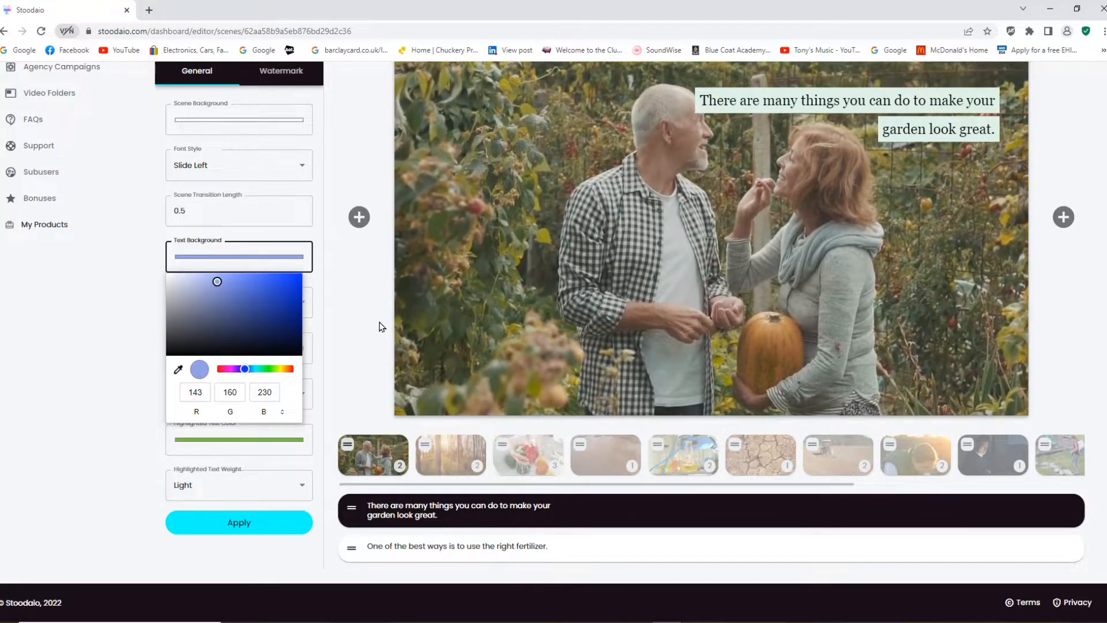
{"action": "left_click", "coordinate": [379, 326]}
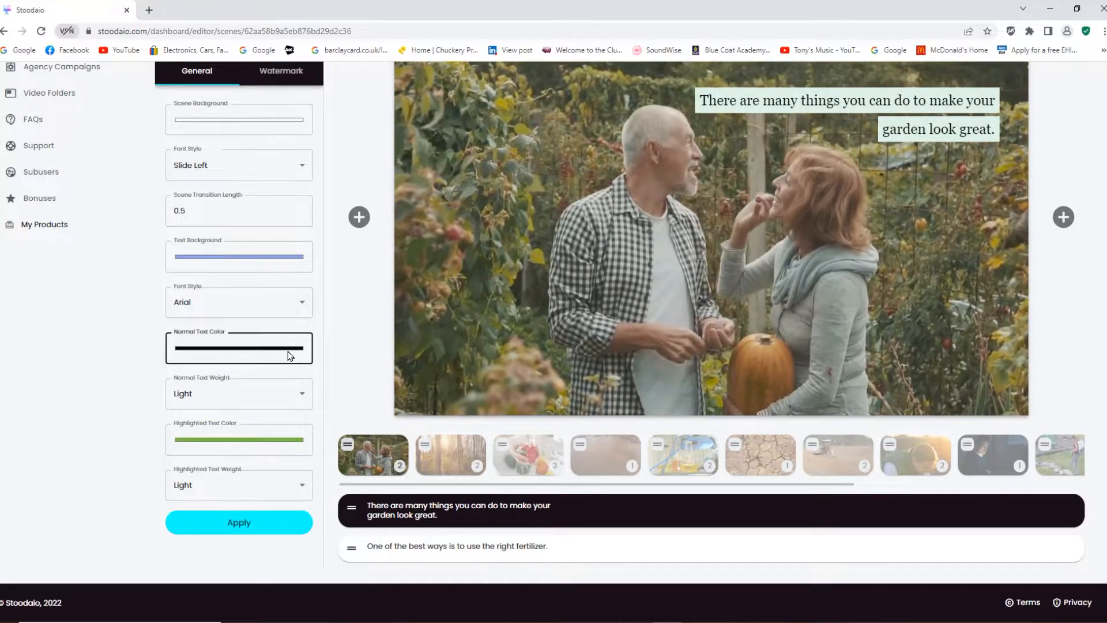
Set the normal text color to a yellow-green with RGB 163, 209, 35 and the text's font style to Merriweather
{"action": "left_click", "coordinate": [290, 356]}
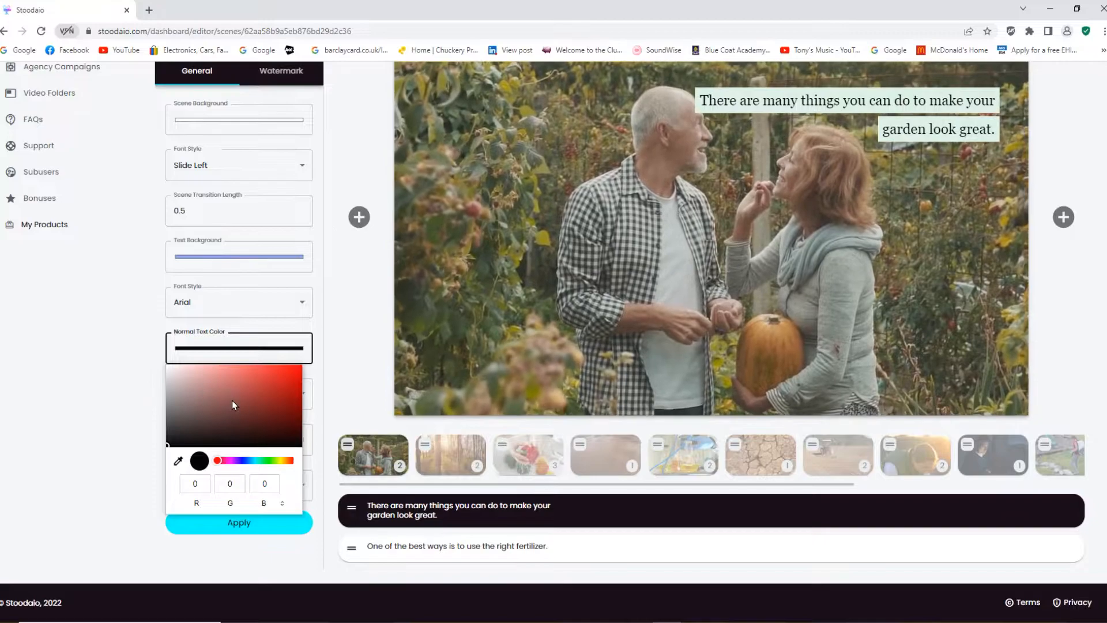
{"action": "left_click", "coordinate": [277, 461]}
{"action": "left_click_drag", "start_coordinate": [263, 393], "coordinate": [278, 382]}
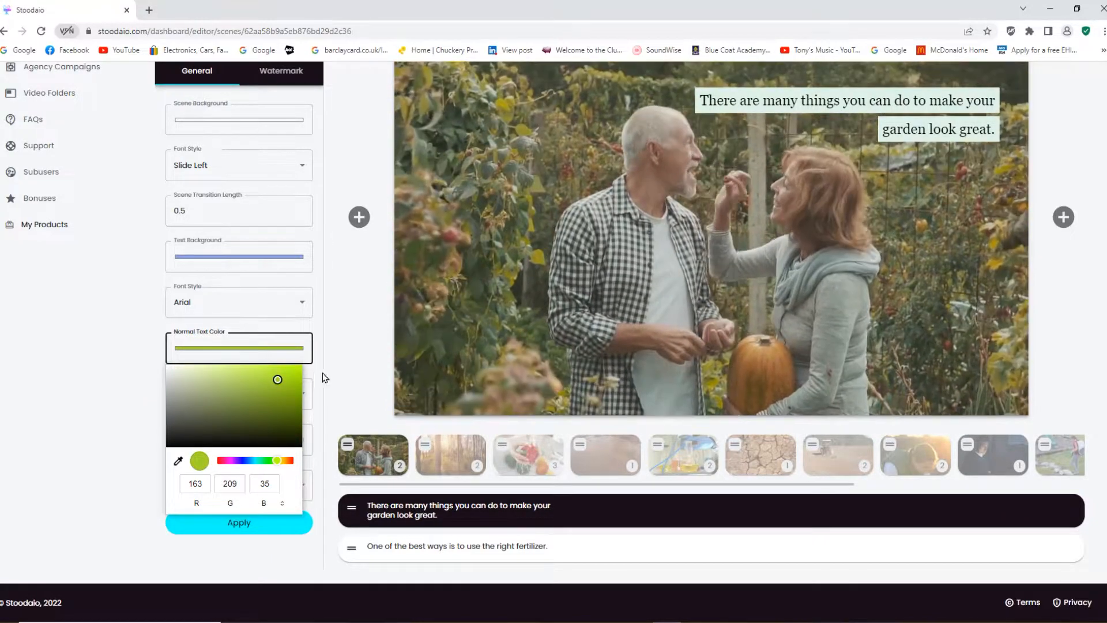
{"action": "left_click", "coordinate": [340, 371]}
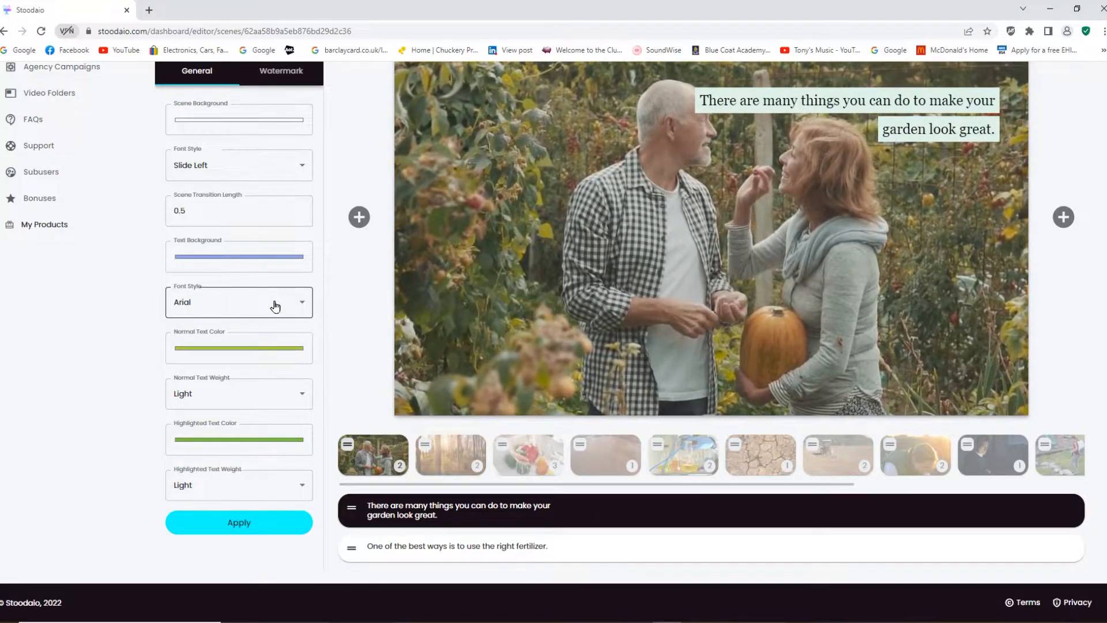
{"action": "left_click", "coordinate": [283, 307]}
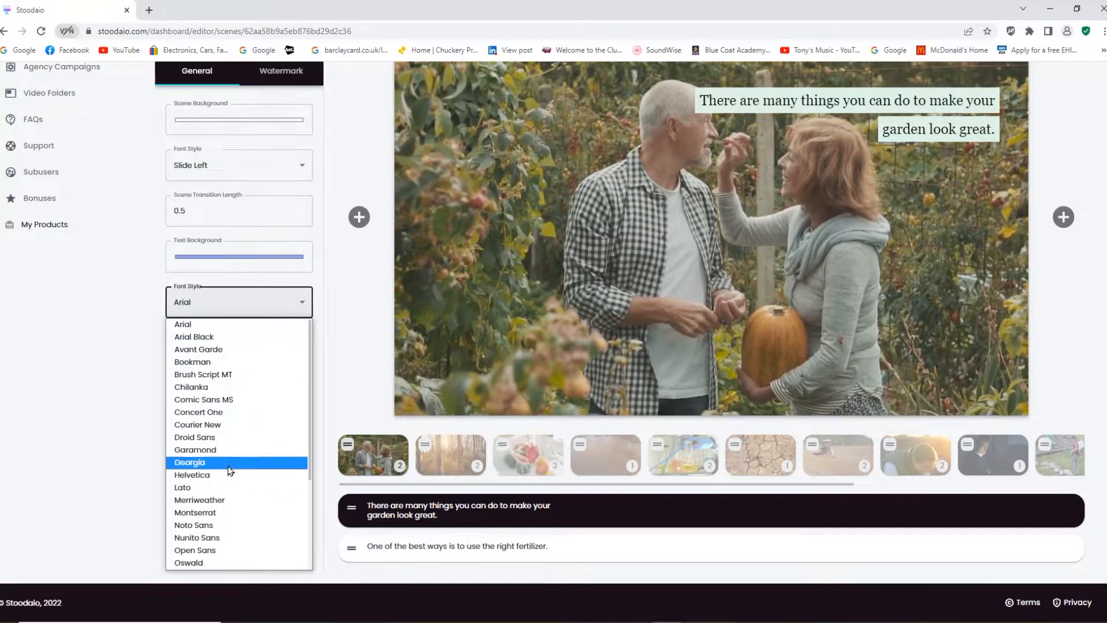
{"action": "left_click", "coordinate": [262, 501]}
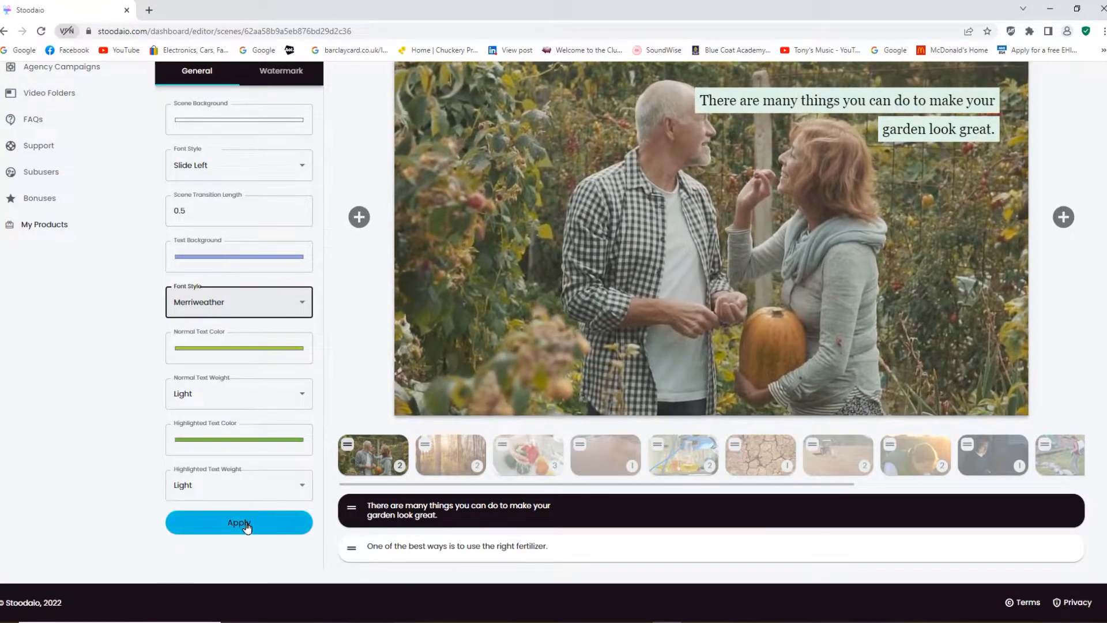
Apply the chosen general styles to the scene, and change the normal text color to black, RGB 0, 0, 0
{"action": "left_click", "coordinate": [246, 526]}
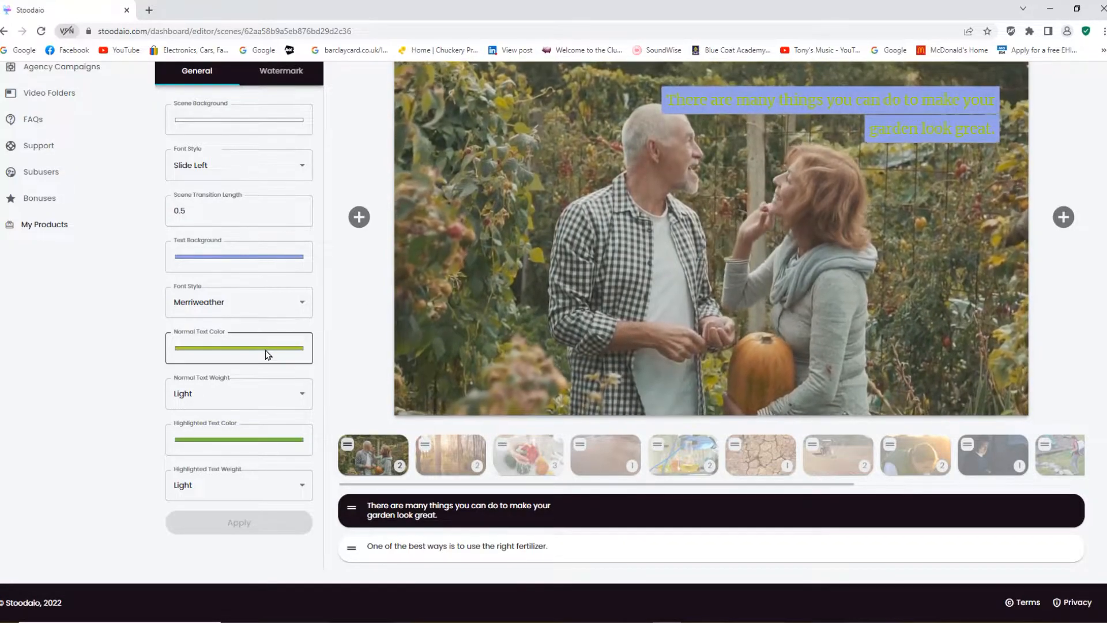
{"action": "left_click", "coordinate": [267, 349]}
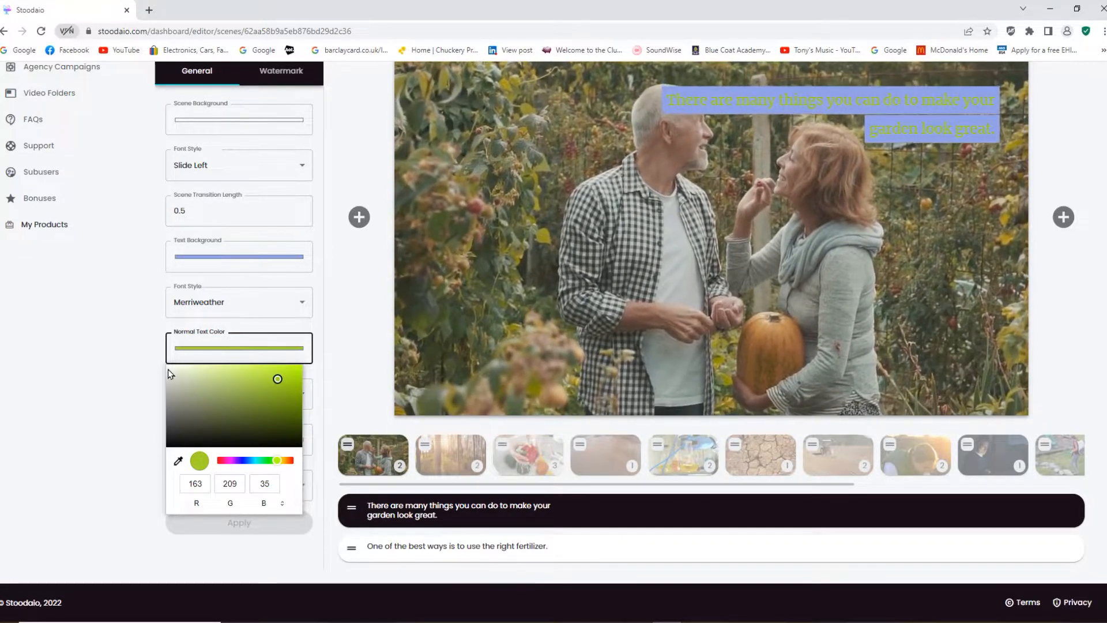
{"action": "left_click", "coordinate": [168, 369]}
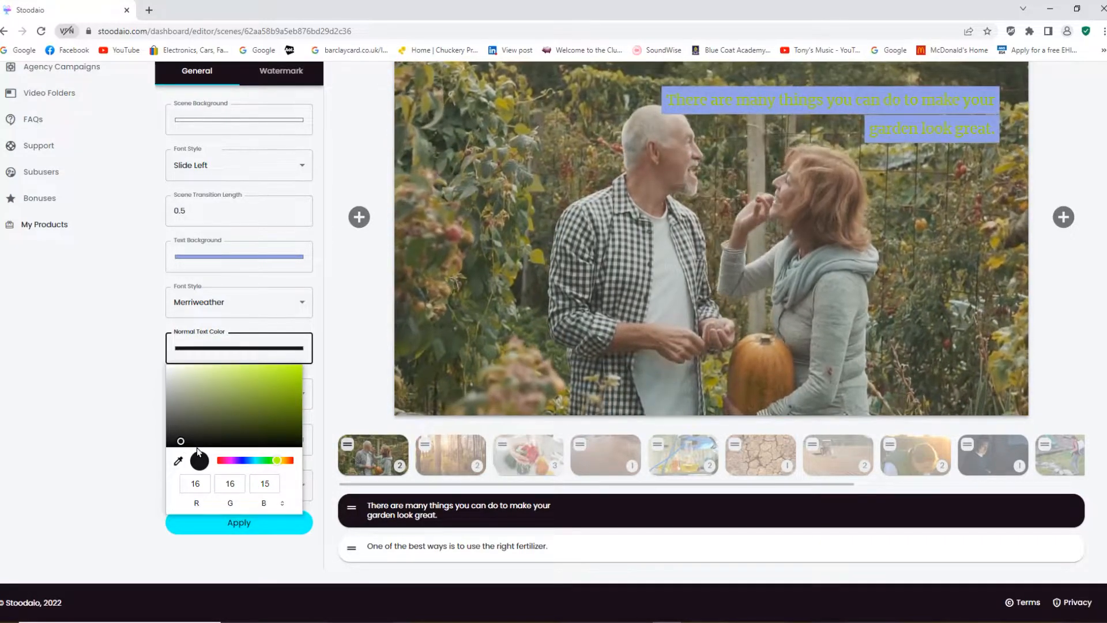
{"action": "left_click", "coordinate": [171, 447]}
{"action": "left_click_drag", "start_coordinate": [171, 448], "coordinate": [292, 448]}
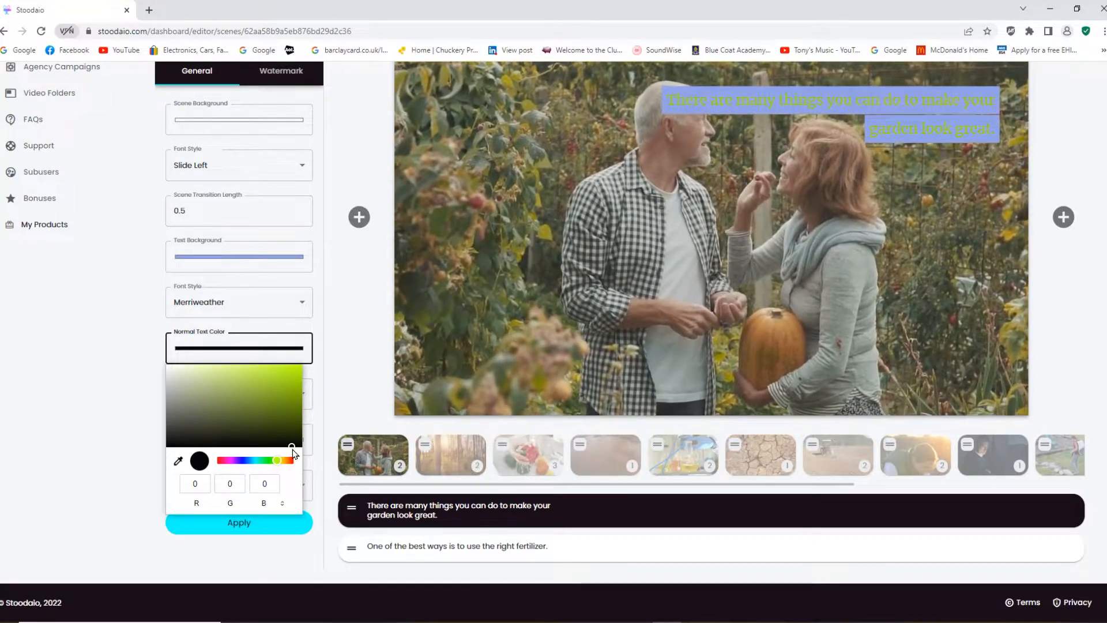
{"action": "left_click", "coordinate": [257, 516]}
{"action": "left_click", "coordinate": [240, 522]}
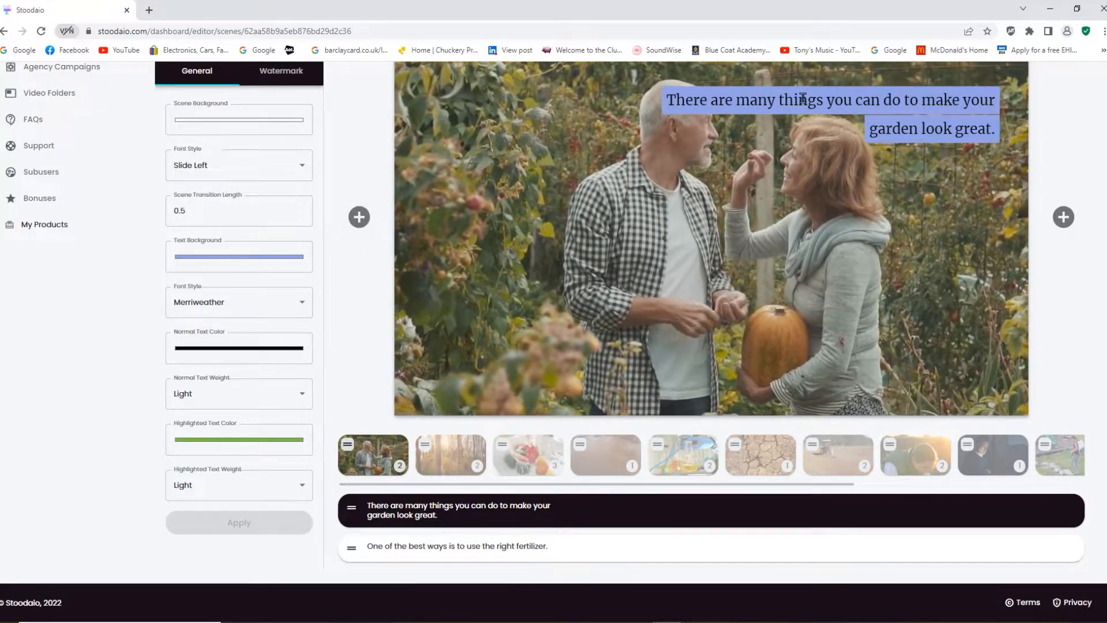
Open the media library and browse the clips suggested for the first scene
{"action": "scroll", "coordinate": [404, 214], "scroll_direction": "up", "scroll_amount": 3}
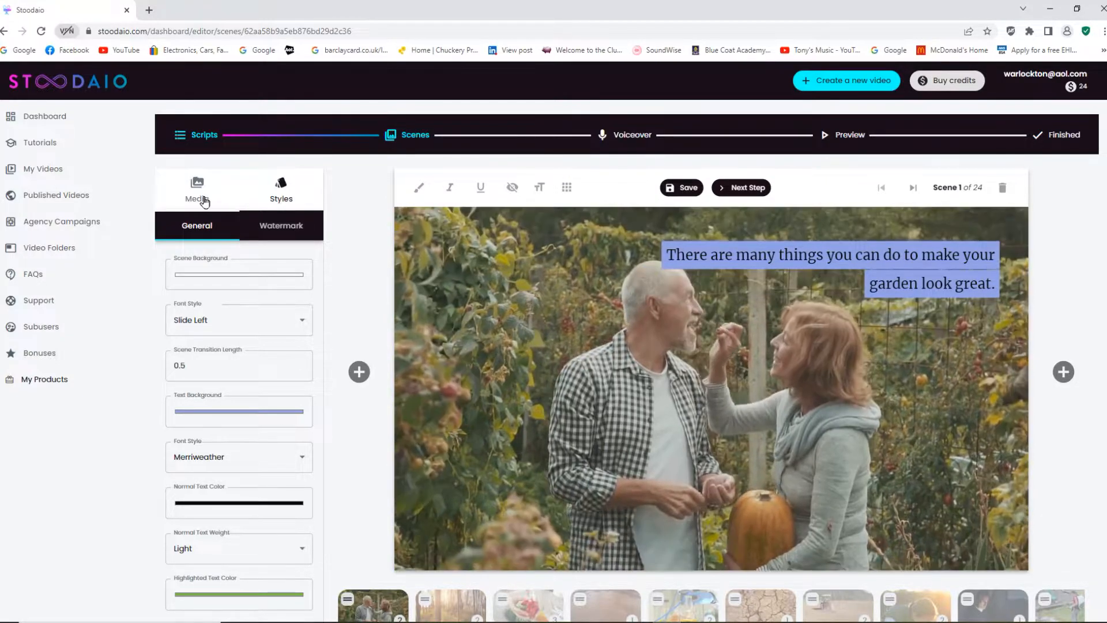
{"action": "left_click", "coordinate": [201, 194]}
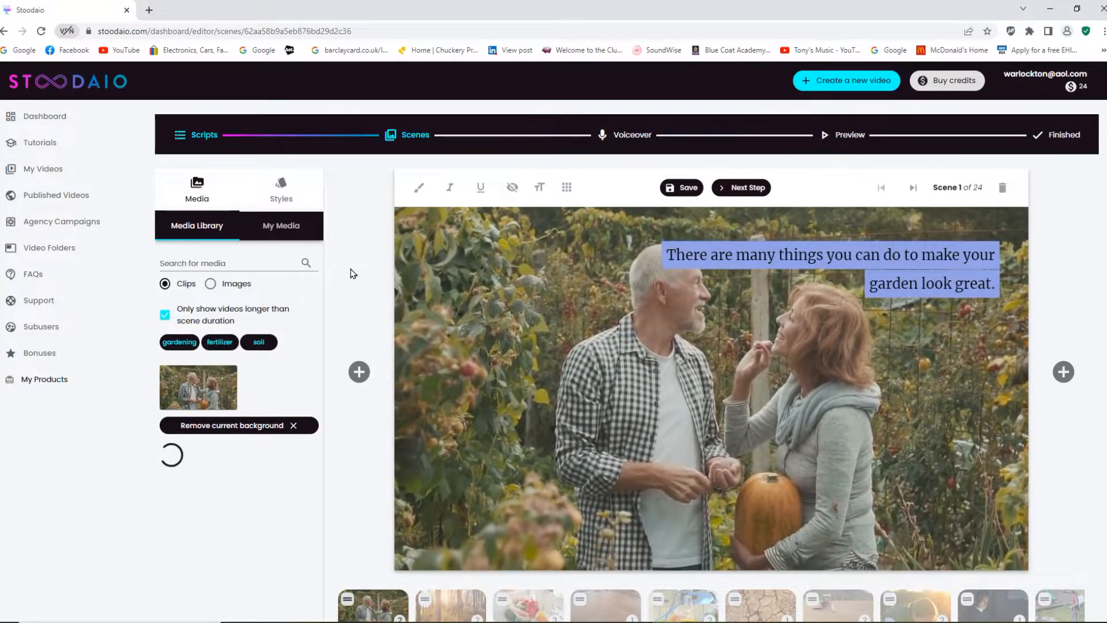
{"action": "scroll", "coordinate": [298, 427], "scroll_direction": "down", "scroll_amount": 15}
{"action": "scroll", "coordinate": [316, 396], "scroll_direction": "up", "scroll_amount": 15}
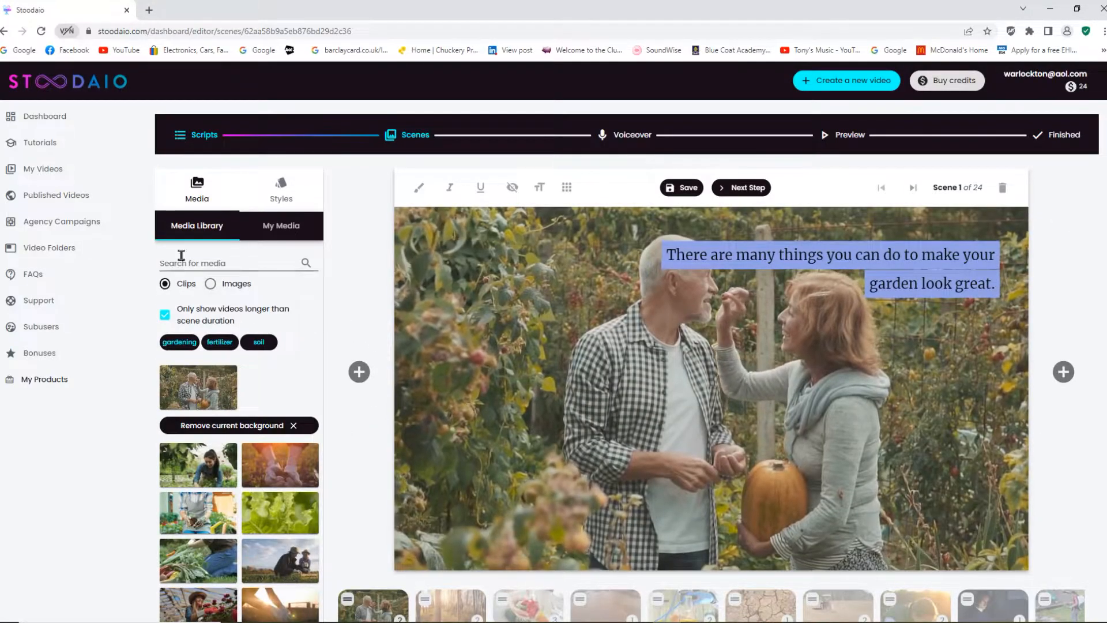
Search the media library for "tomatoes" and replace the background of this slide only with the clip of ripe tomatoes on the vine
{"action": "left_click", "coordinate": [234, 262]}
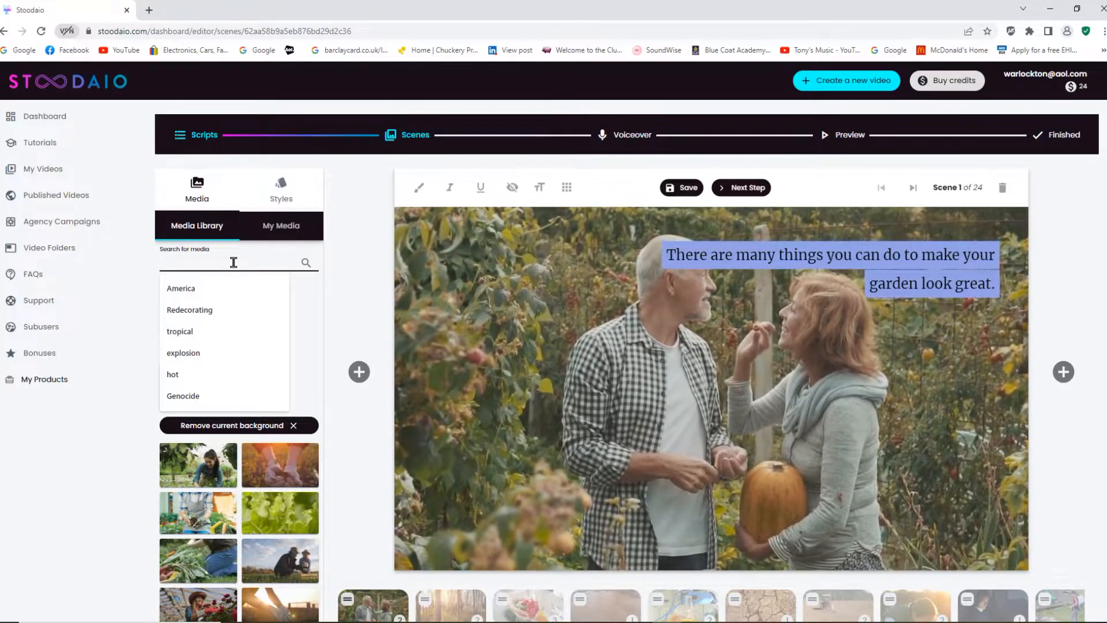
{"action": "type", "text": "t"}
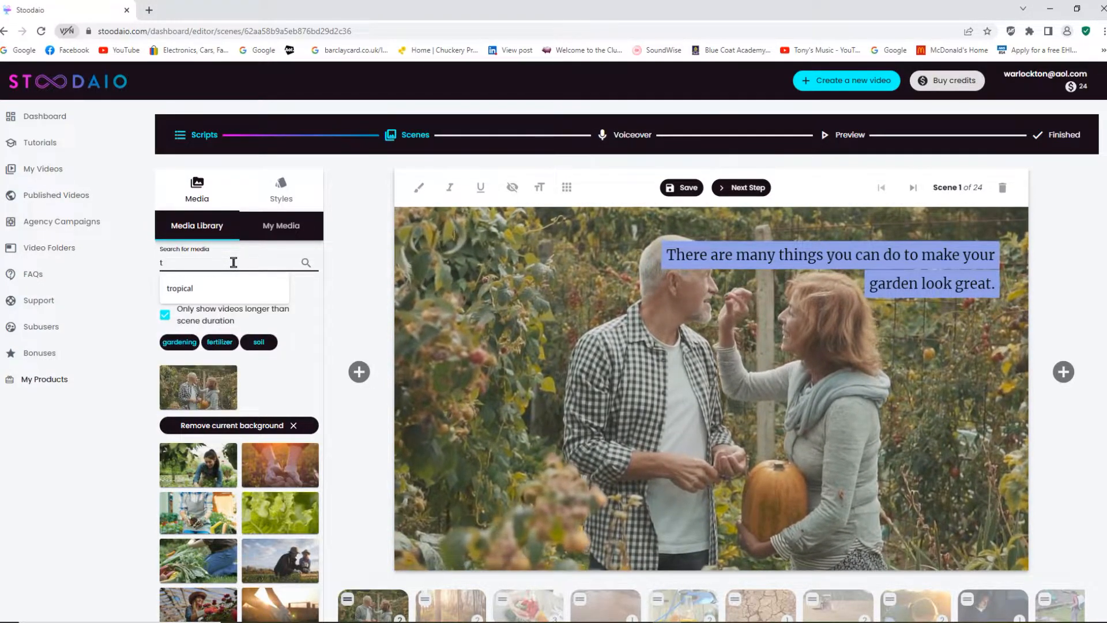
{"action": "type", "text": "omartoes"}
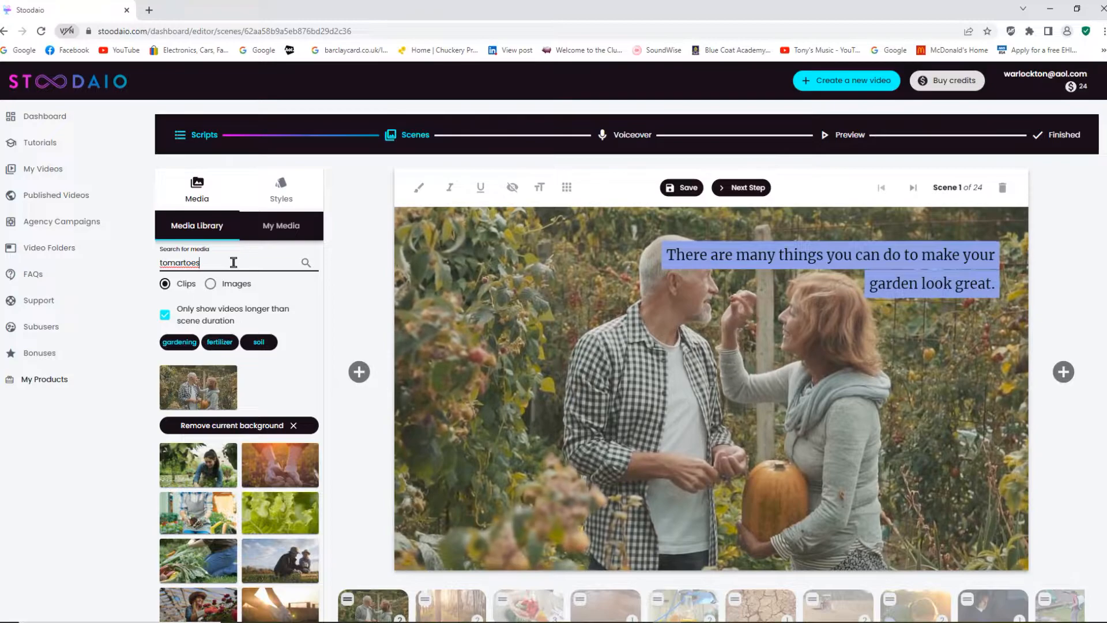
{"action": "key", "text": "Return"}
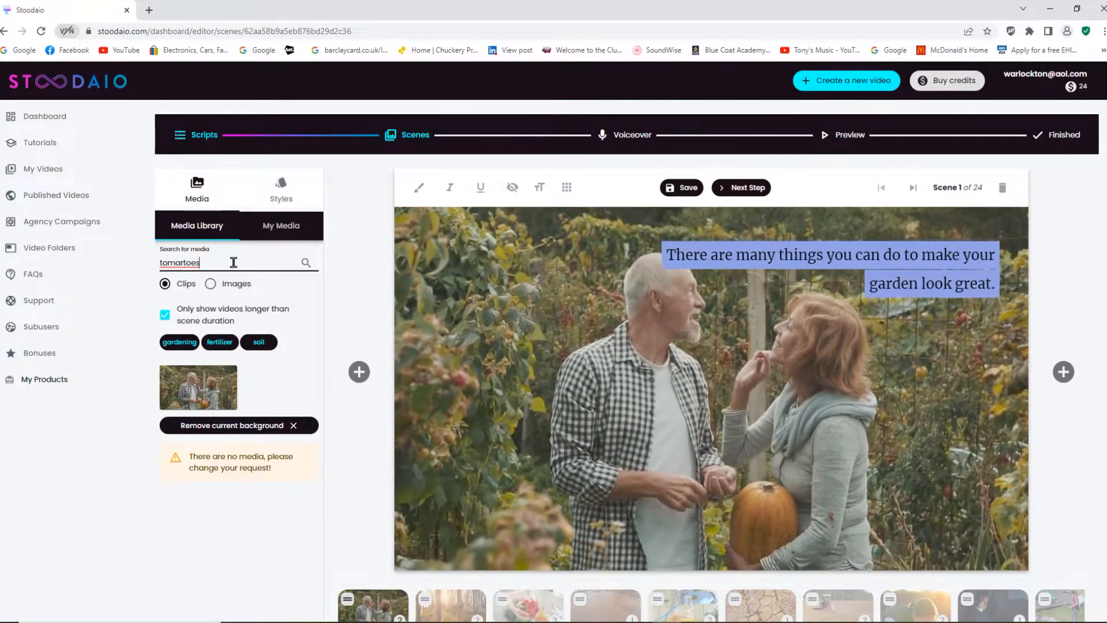
{"action": "scroll", "coordinate": [234, 262], "scroll_direction": "down", "scroll_amount": 3}
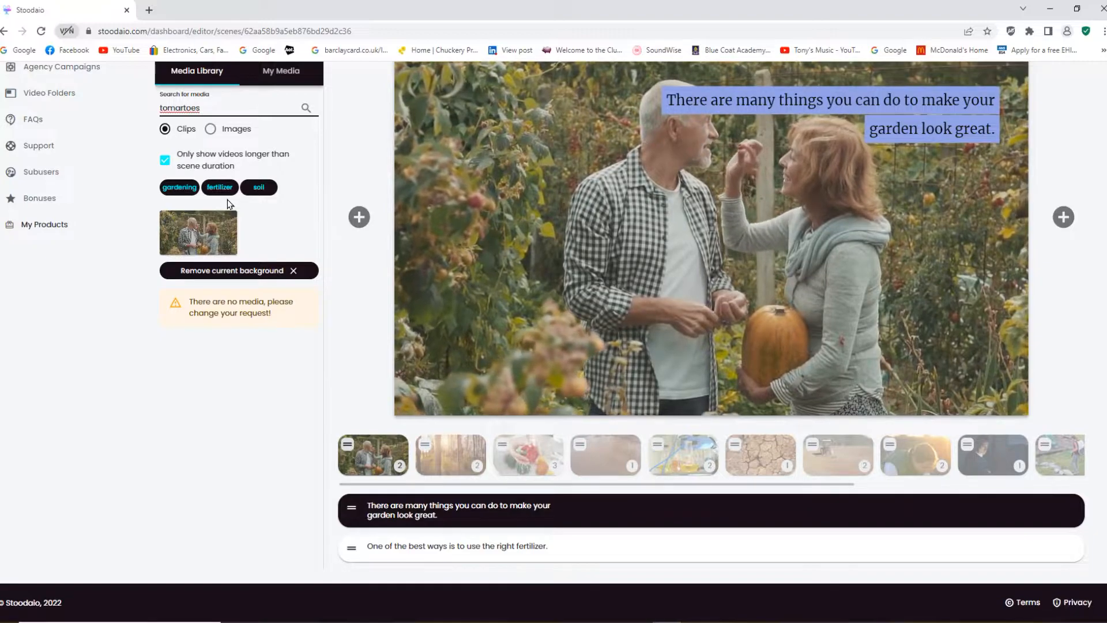
{"action": "key", "text": "Delete"}
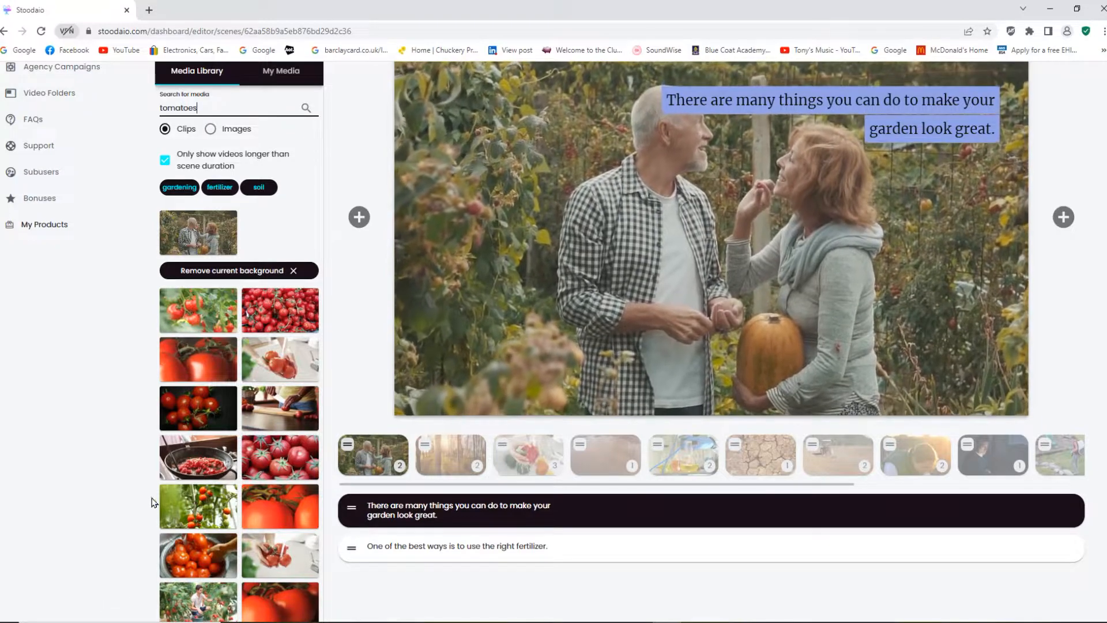
{"action": "left_click", "coordinate": [200, 304]}
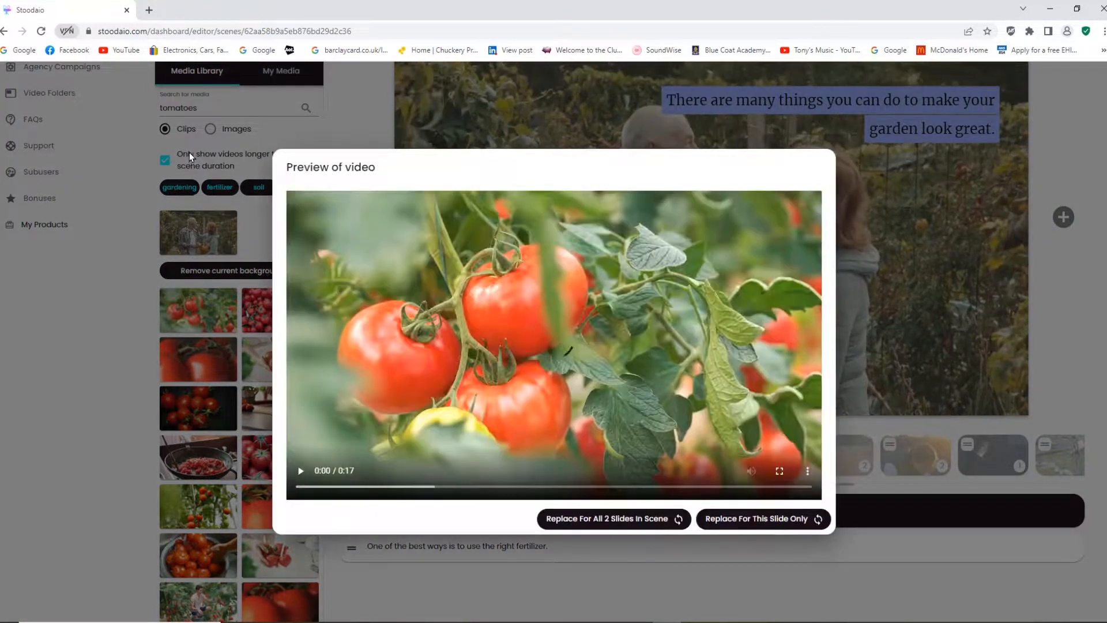
{"action": "left_click", "coordinate": [756, 522]}
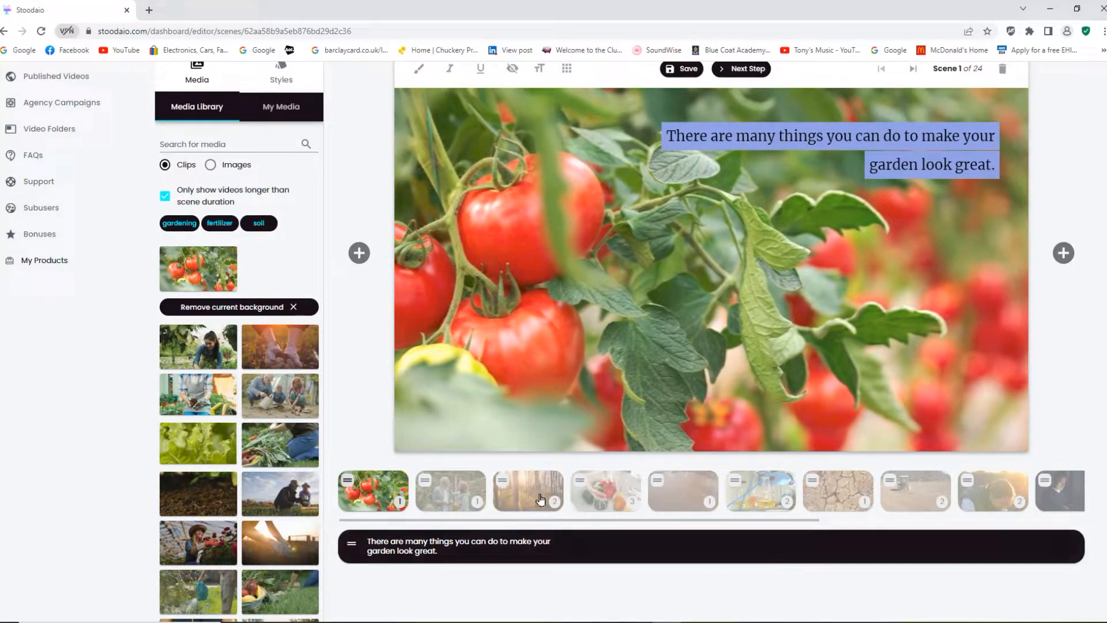
Look at the forest and chemical fertilizer scenes, return to the first scene, and look through the rest of the scene strip
{"action": "left_click", "coordinate": [541, 499]}
{"action": "scroll", "coordinate": [547, 522], "scroll_direction": "down", "scroll_amount": 1}
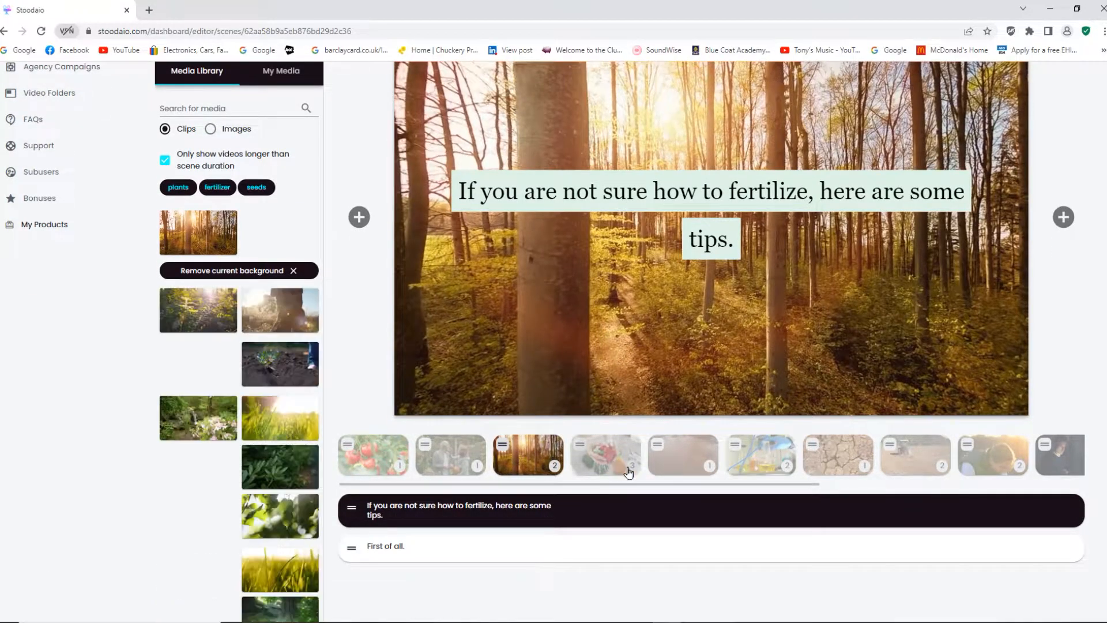
{"action": "left_click", "coordinate": [605, 461]}
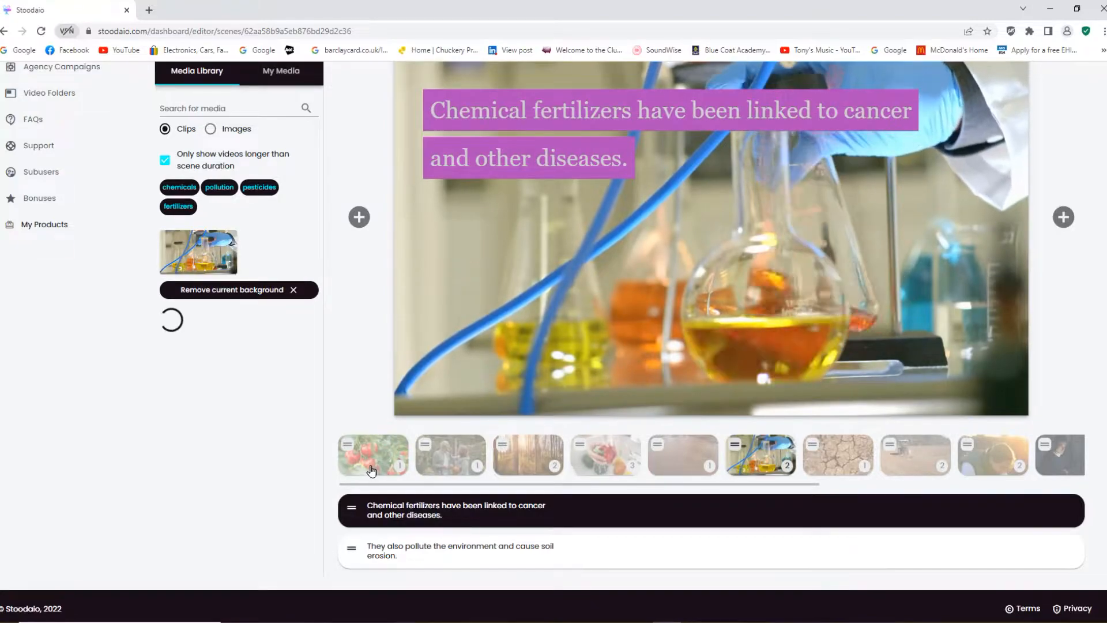
{"action": "left_click", "coordinate": [372, 471]}
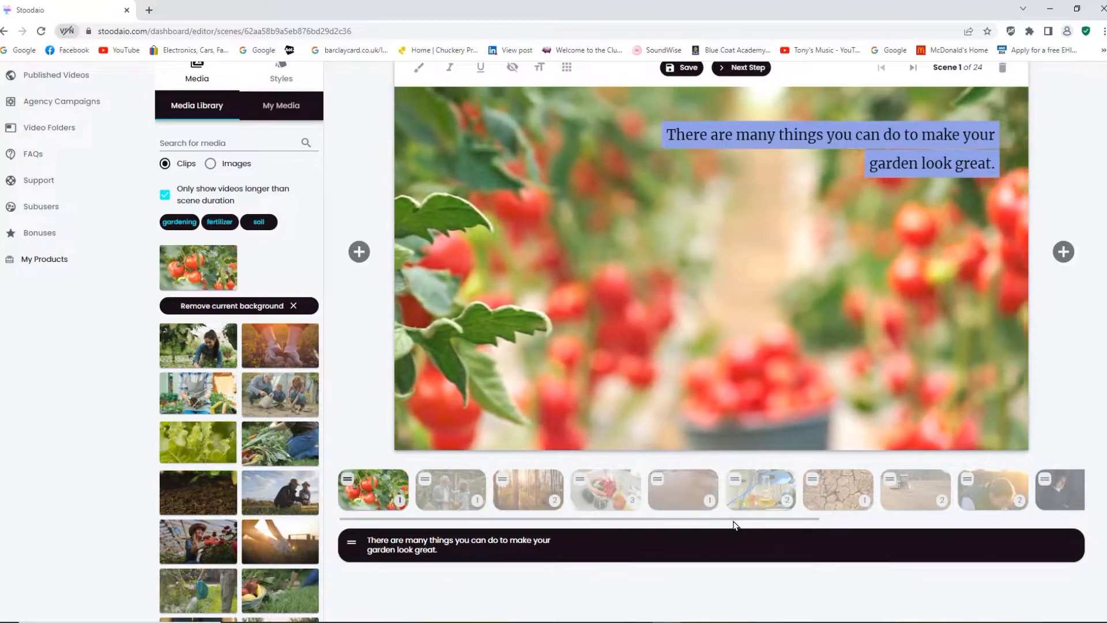
{"action": "left_click_drag", "start_coordinate": [786, 518], "coordinate": [593, 563]}
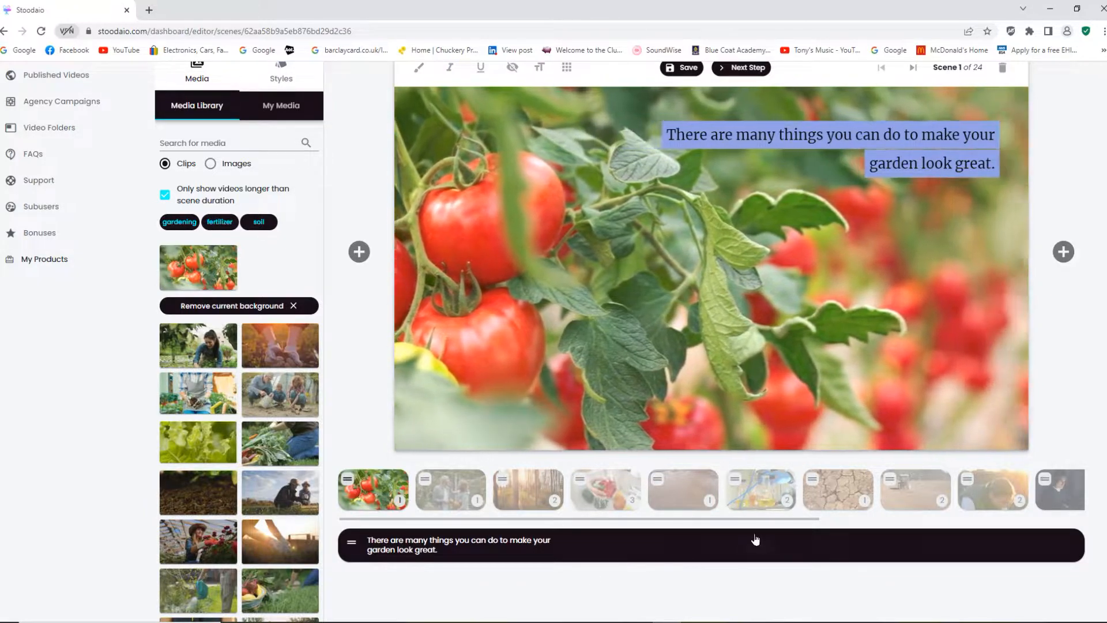
{"action": "left_click_drag", "start_coordinate": [789, 526], "coordinate": [1075, 521]}
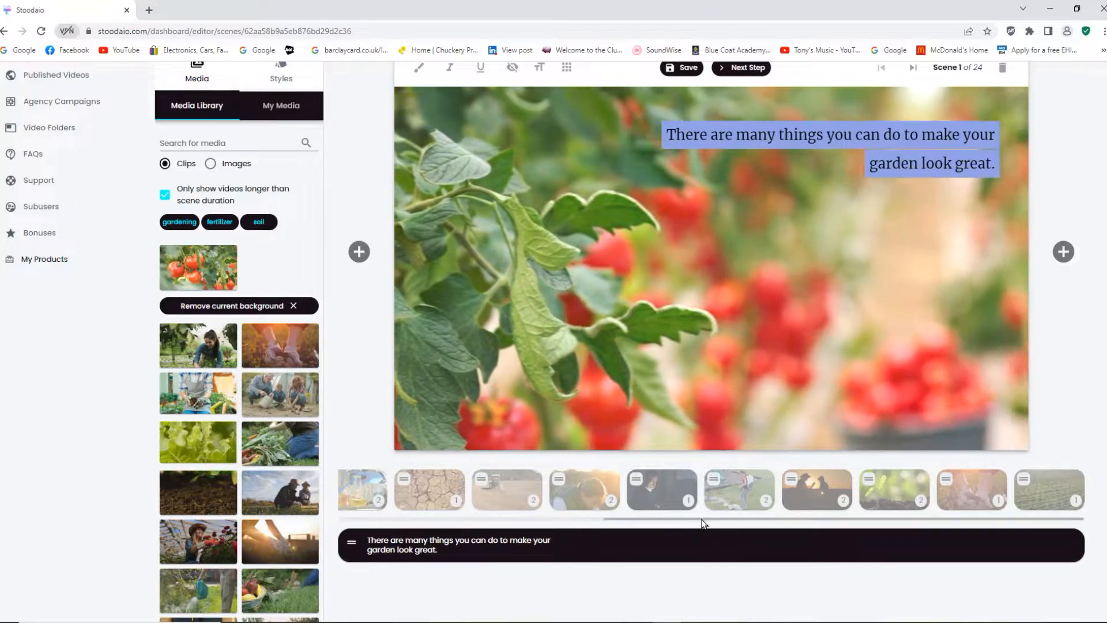
{"action": "left_click_drag", "start_coordinate": [653, 520], "coordinate": [389, 520]}
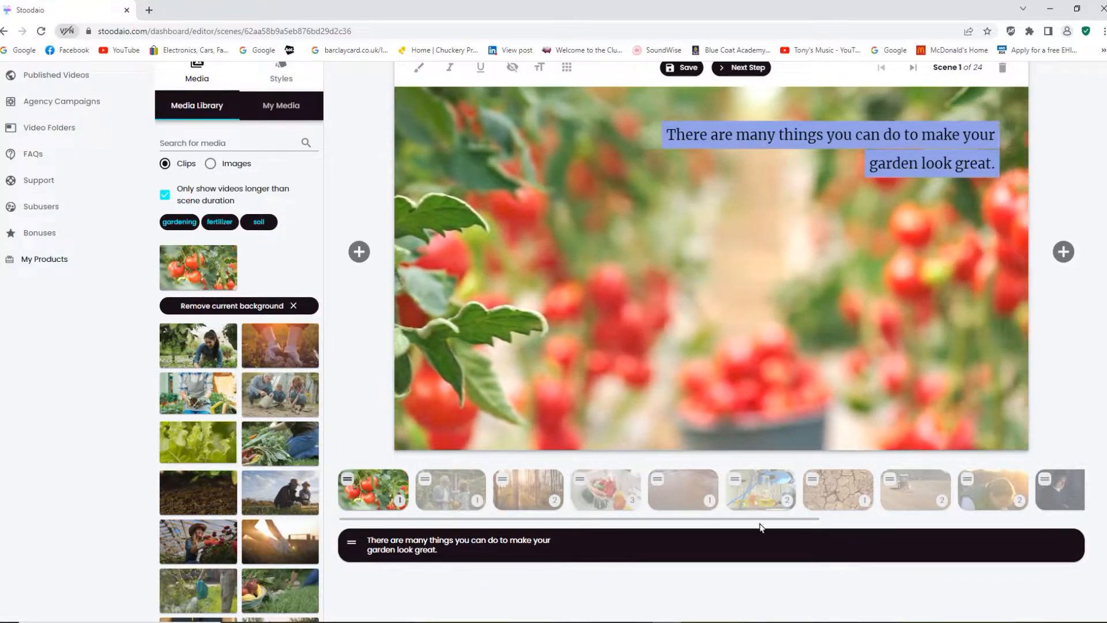
Examine the suggested clips for the first scene and the search suggestions of the media library
{"action": "scroll", "coordinate": [771, 542], "scroll_direction": "down", "scroll_amount": 8}
{"action": "scroll", "coordinate": [773, 542], "scroll_direction": "up", "scroll_amount": 8}
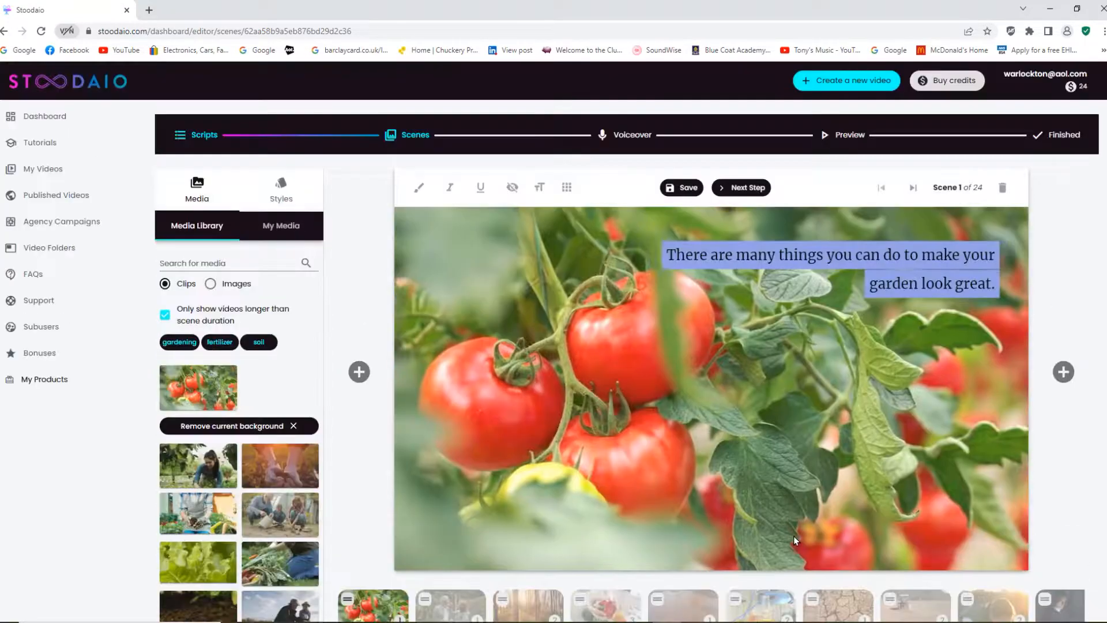
{"action": "scroll", "coordinate": [404, 378], "scroll_direction": "down", "scroll_amount": 6}
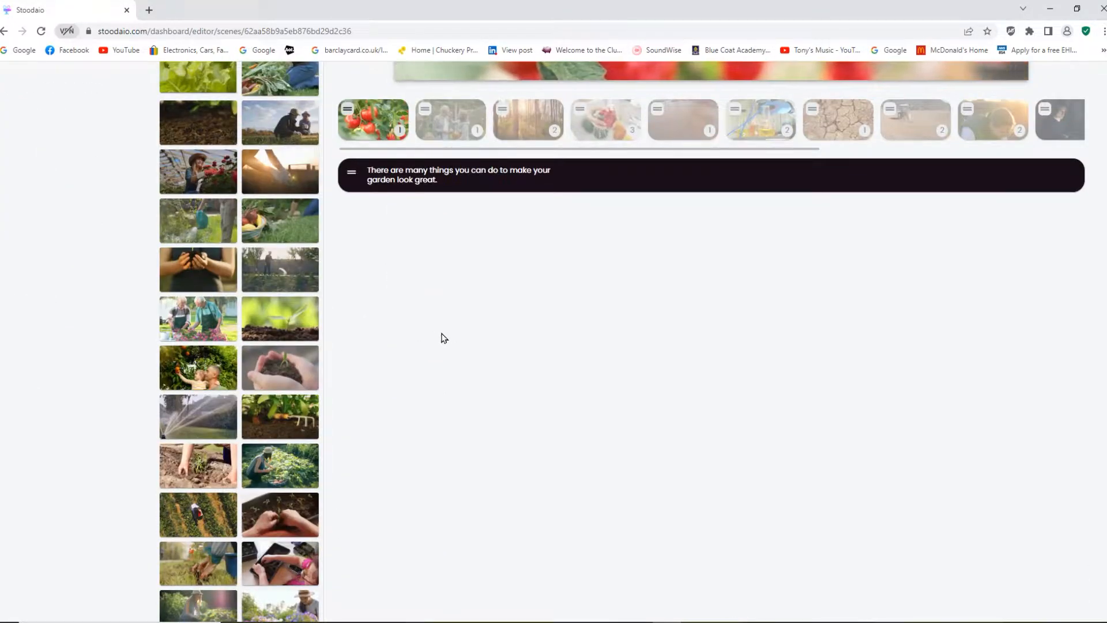
{"action": "scroll", "coordinate": [442, 338], "scroll_direction": "up", "scroll_amount": 8}
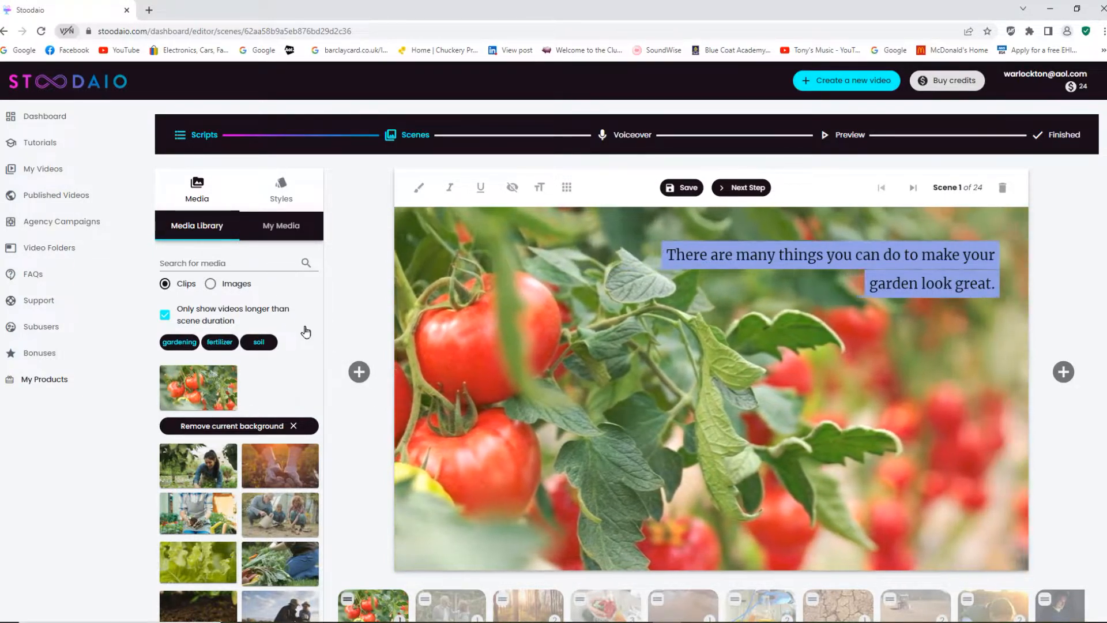
{"action": "scroll", "coordinate": [306, 332], "scroll_direction": "down", "scroll_amount": 8}
{"action": "scroll", "coordinate": [358, 339], "scroll_direction": "up", "scroll_amount": 8}
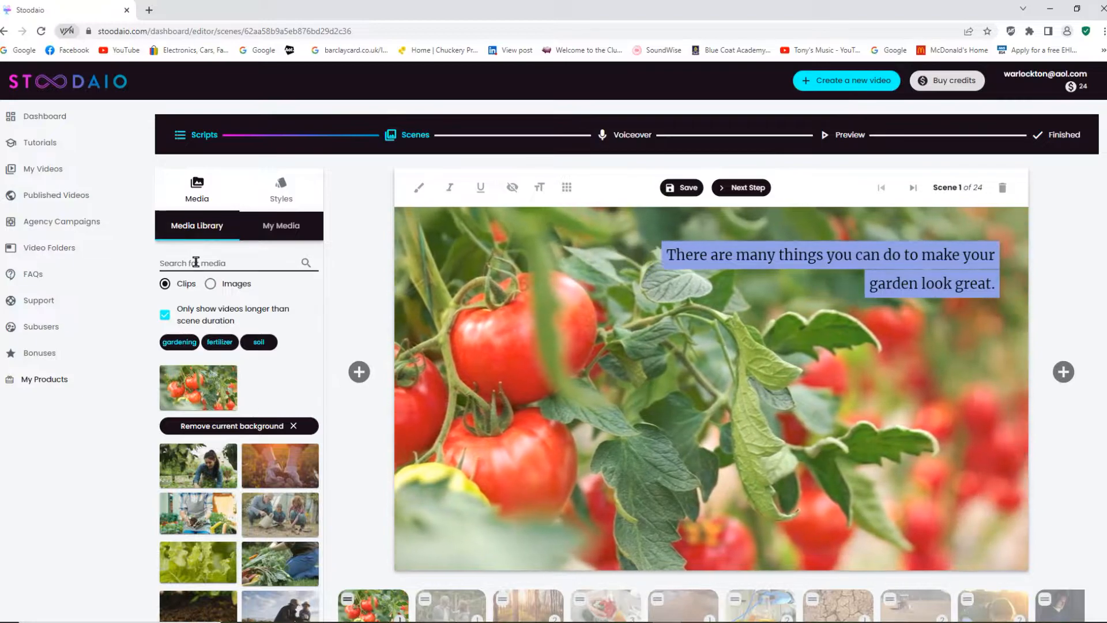
{"action": "left_click", "coordinate": [199, 263]}
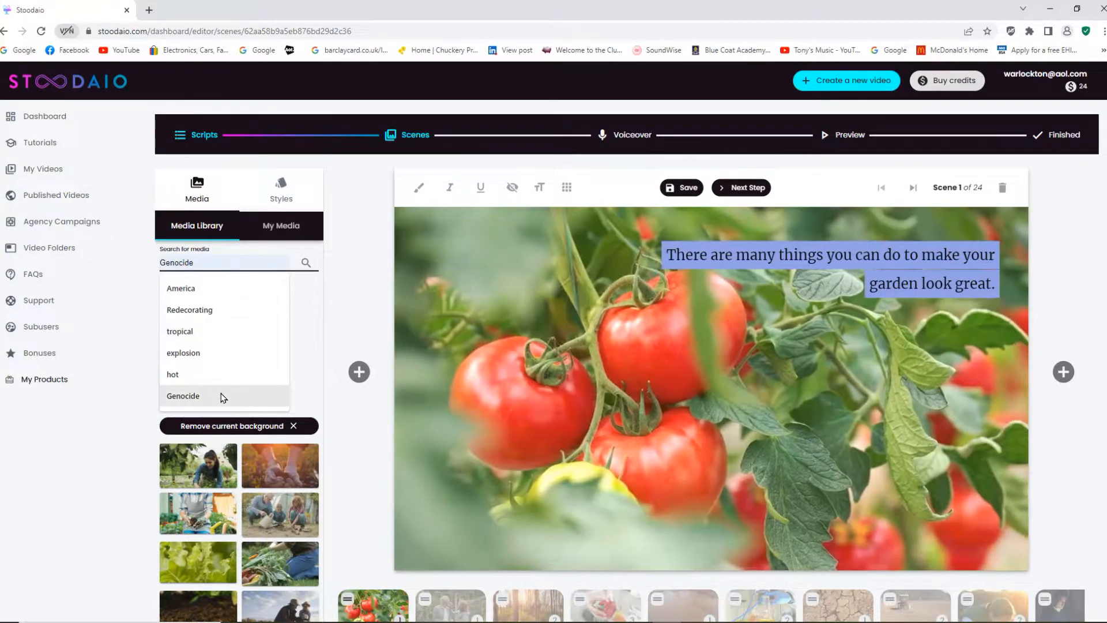
{"action": "left_click", "coordinate": [197, 185]}
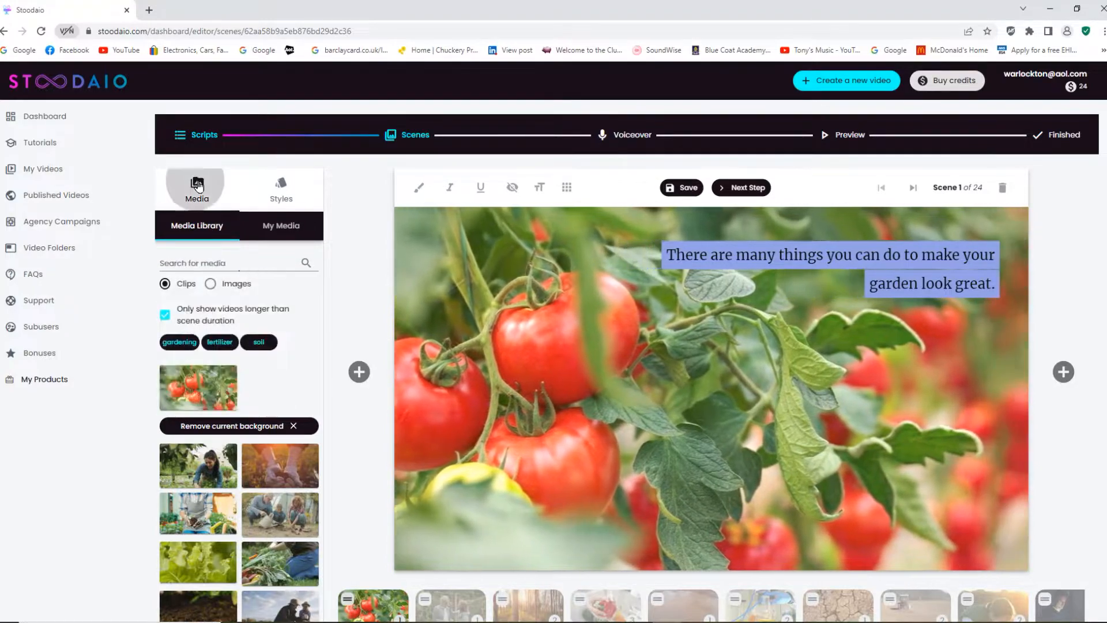
Replace the first scene's background for all its slides with the bright pink hydrangeas clip from the suggested media
{"action": "scroll", "coordinate": [252, 444], "scroll_direction": "down", "scroll_amount": 10}
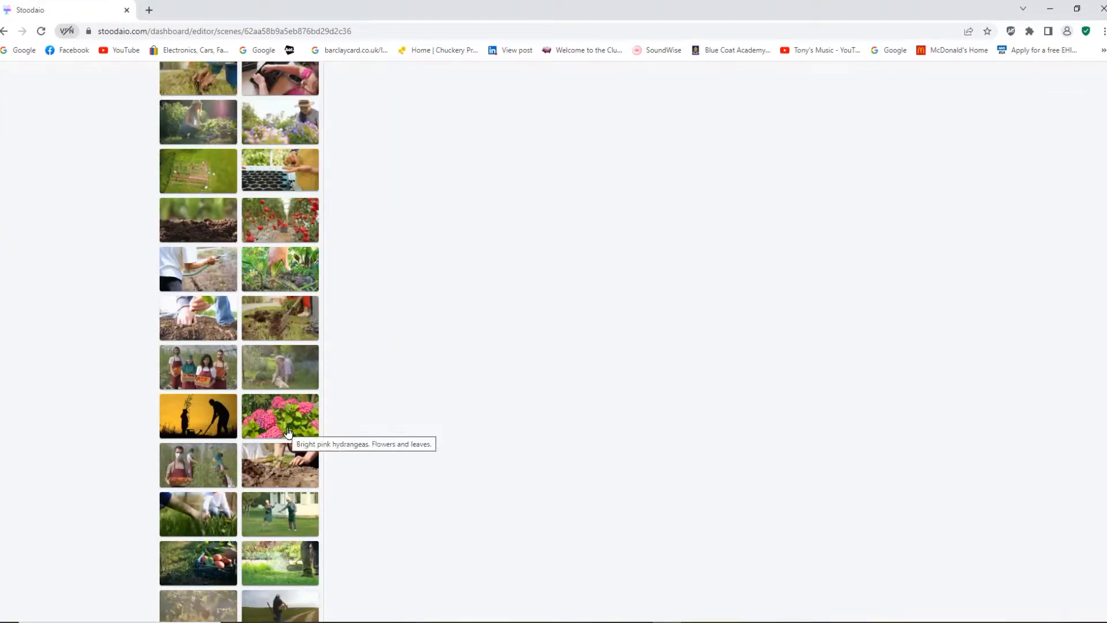
{"action": "scroll", "coordinate": [288, 433], "scroll_direction": "down", "scroll_amount": 3}
{"action": "scroll", "coordinate": [292, 428], "scroll_direction": "up", "scroll_amount": 15}
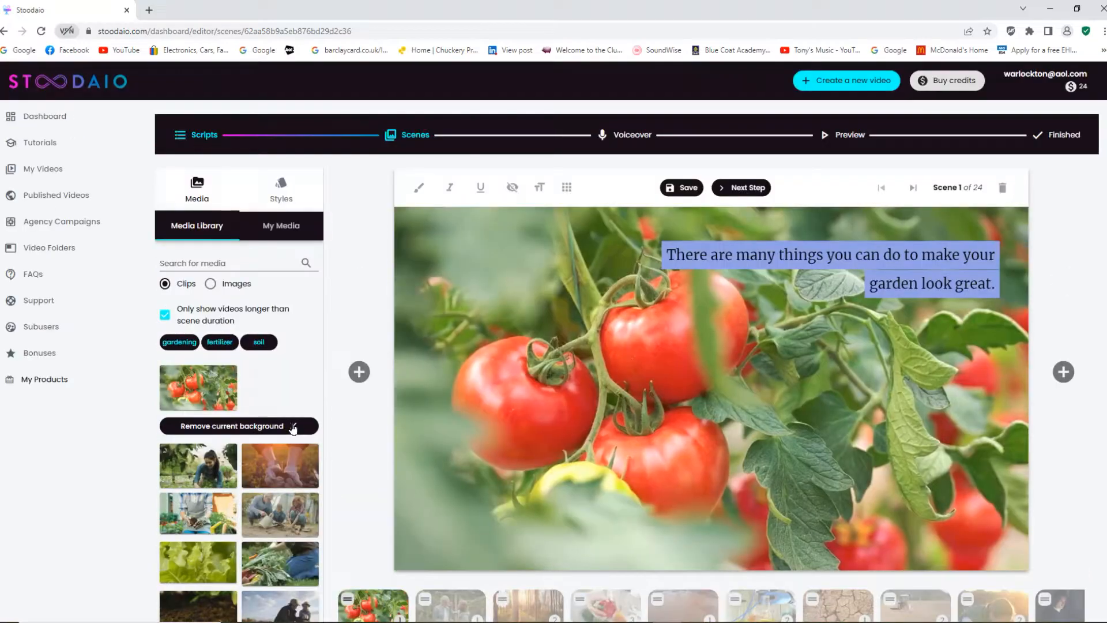
{"action": "scroll", "coordinate": [292, 428], "scroll_direction": "down", "scroll_amount": 13}
{"action": "scroll", "coordinate": [293, 428], "scroll_direction": "up", "scroll_amount": 15}
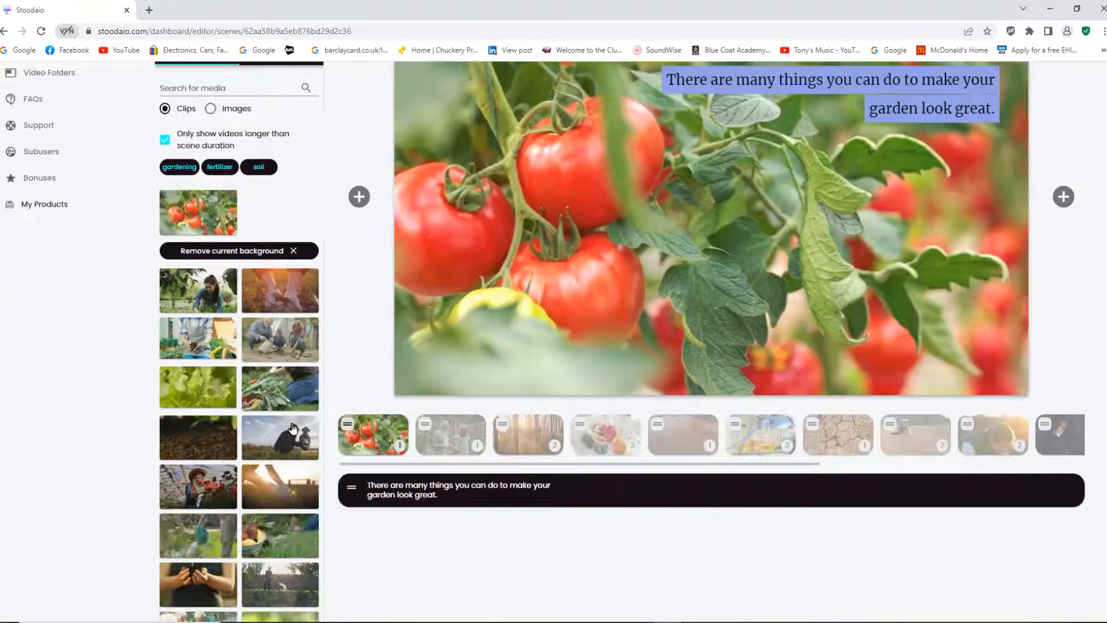
{"action": "scroll", "coordinate": [292, 428], "scroll_direction": "down", "scroll_amount": 15}
{"action": "left_click", "coordinate": [280, 425]}
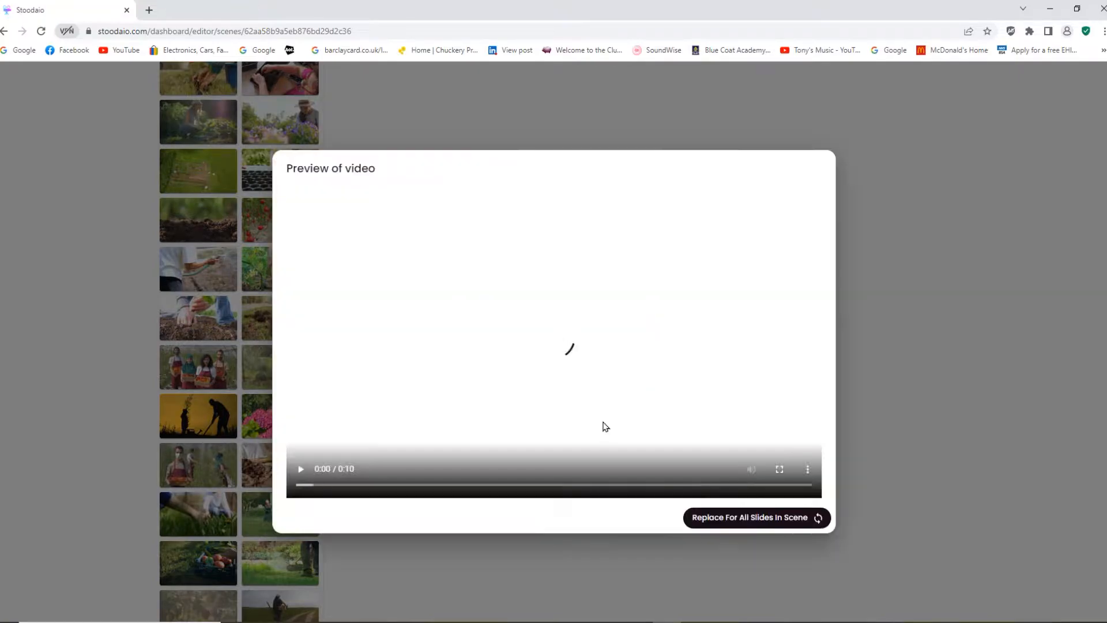
{"action": "left_click", "coordinate": [759, 522]}
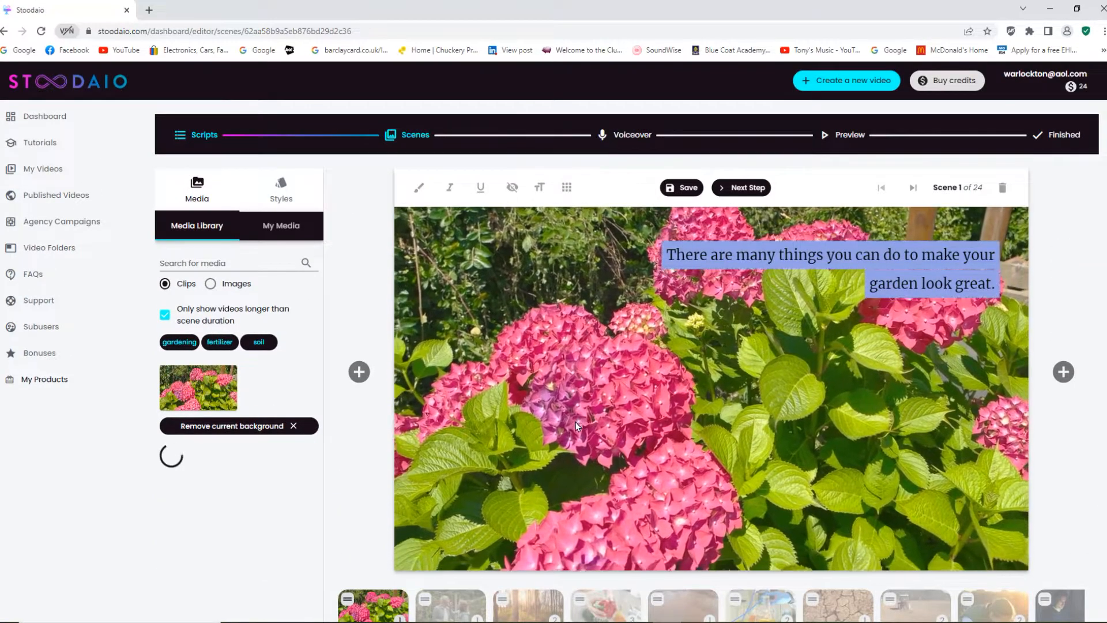
Look through the scenes from the couple with the pumpkin to the tractor scene, and examine the tractor scene's suggested media
{"action": "scroll", "coordinate": [576, 422], "scroll_direction": "down", "scroll_amount": 3}
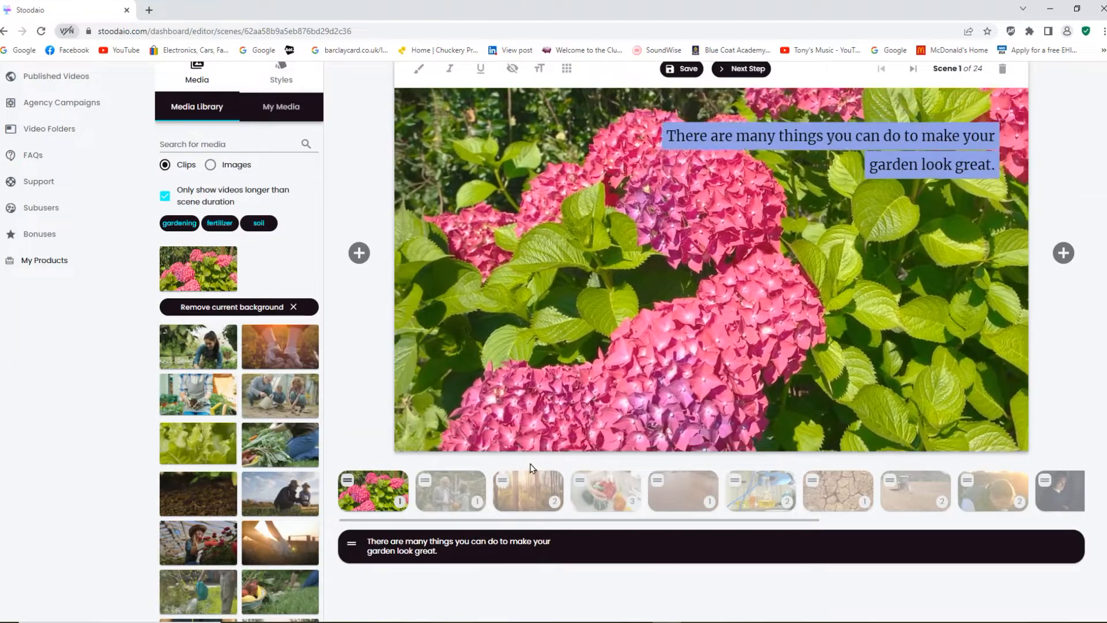
{"action": "left_click", "coordinate": [454, 489]}
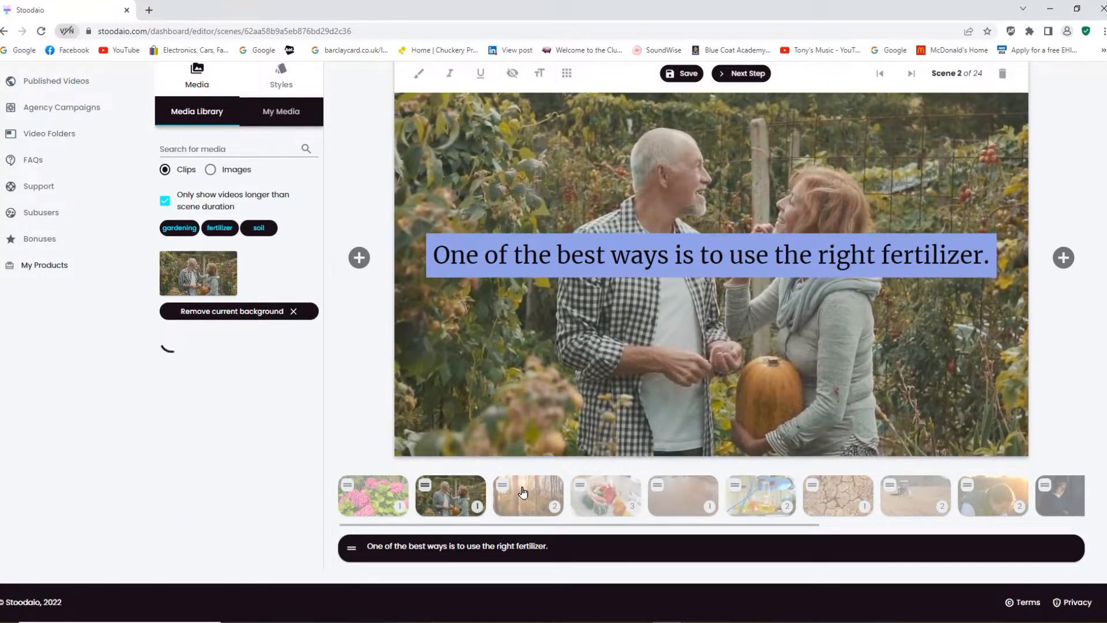
{"action": "left_click", "coordinate": [524, 492]}
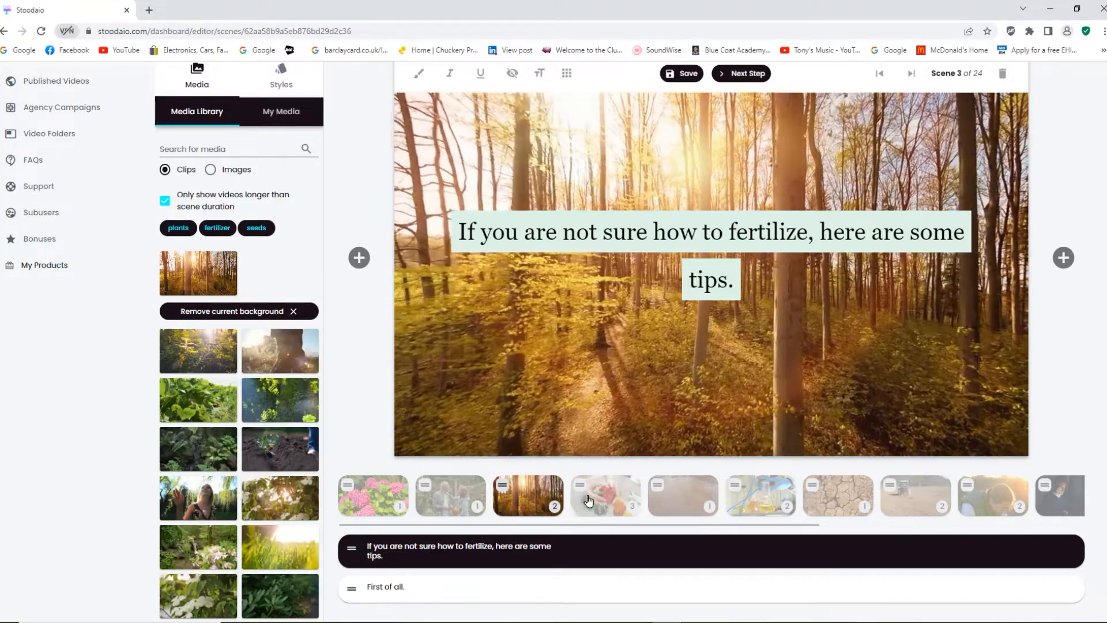
{"action": "left_click", "coordinate": [589, 500]}
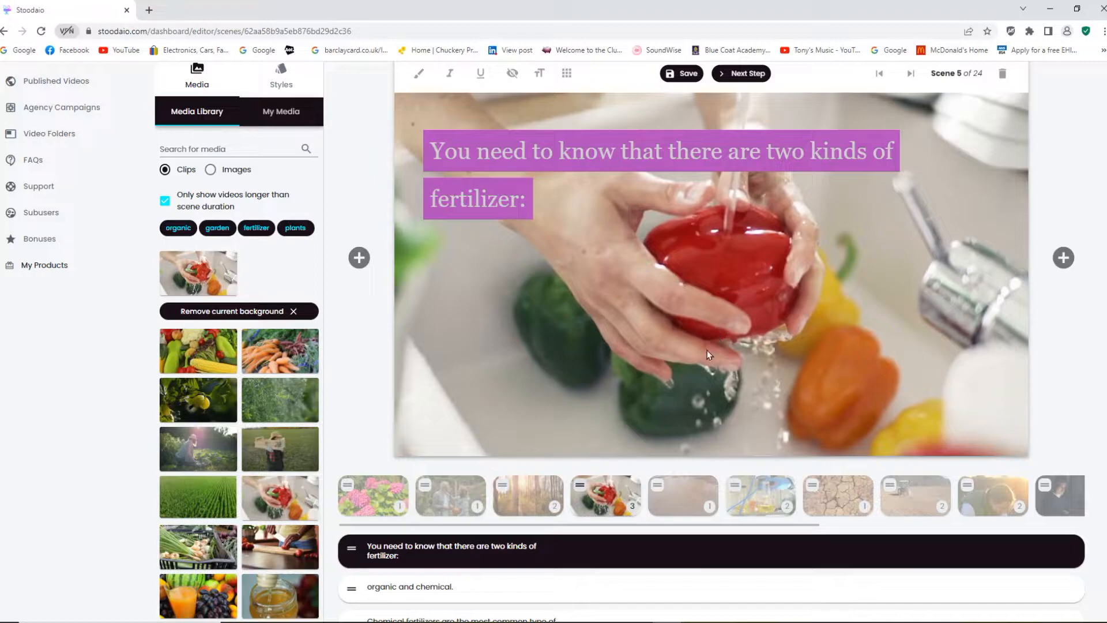
{"action": "left_click", "coordinate": [711, 489]}
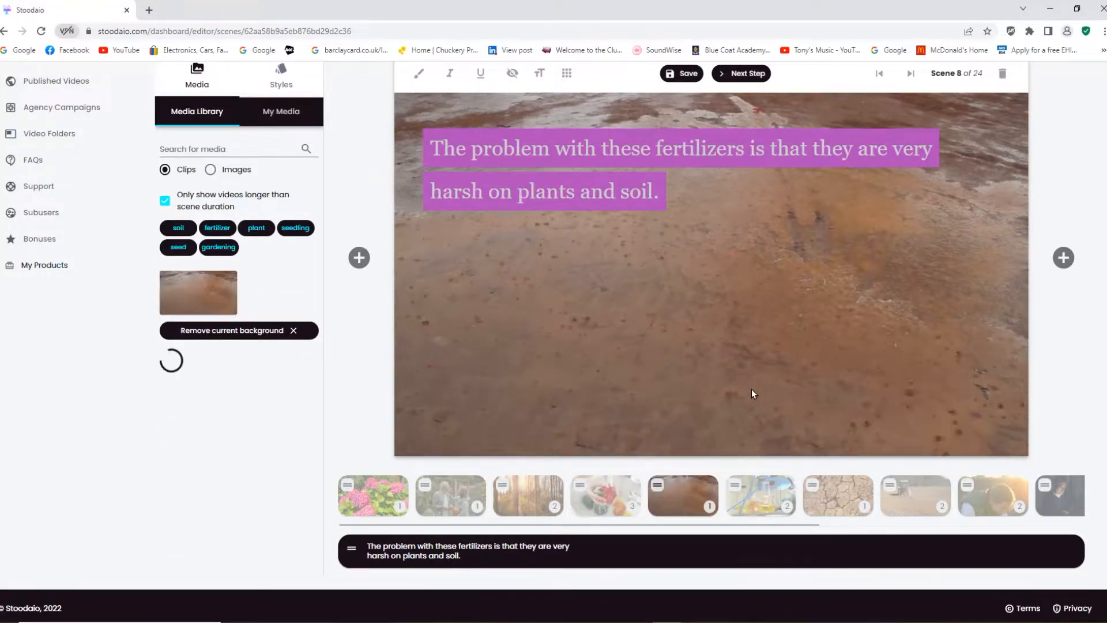
{"action": "left_click", "coordinate": [781, 499]}
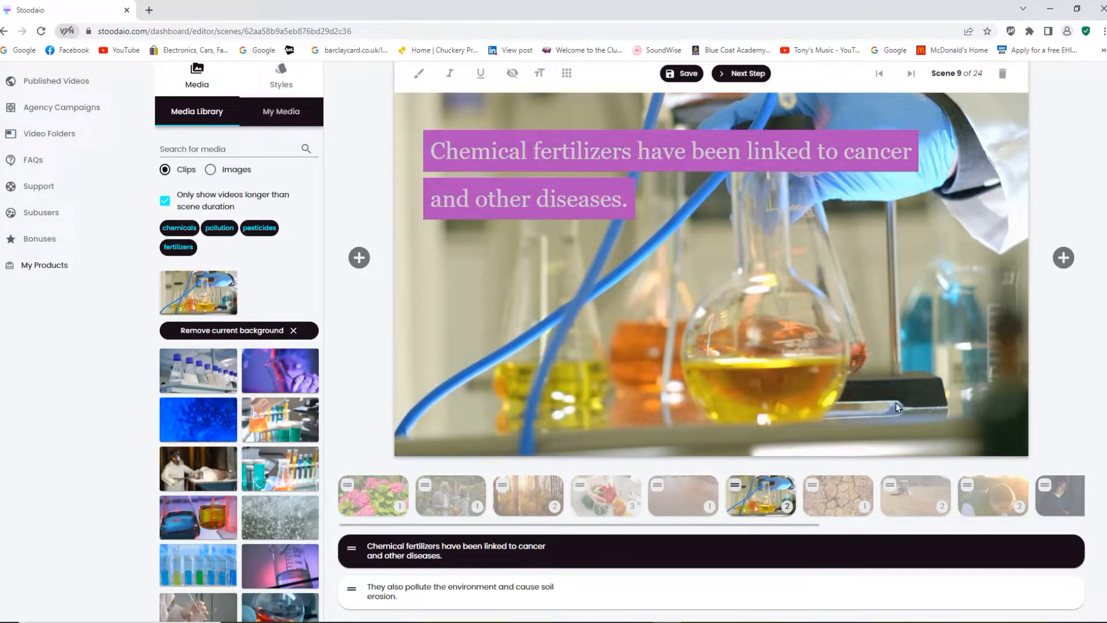
{"action": "left_click", "coordinate": [838, 497]}
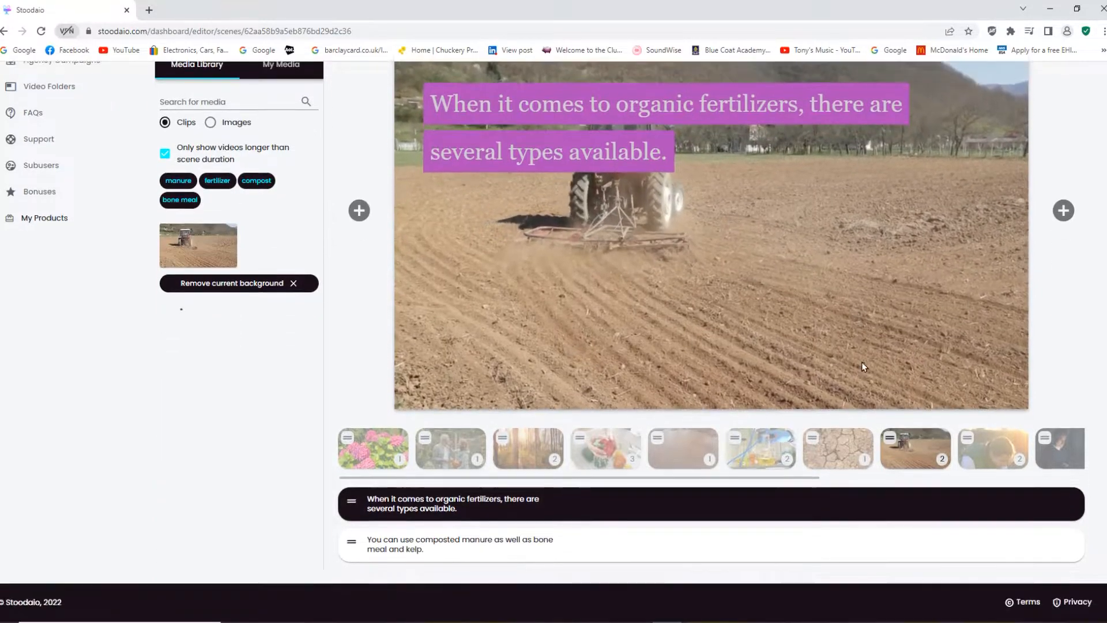
{"action": "scroll", "coordinate": [862, 362], "scroll_direction": "down", "scroll_amount": 1}
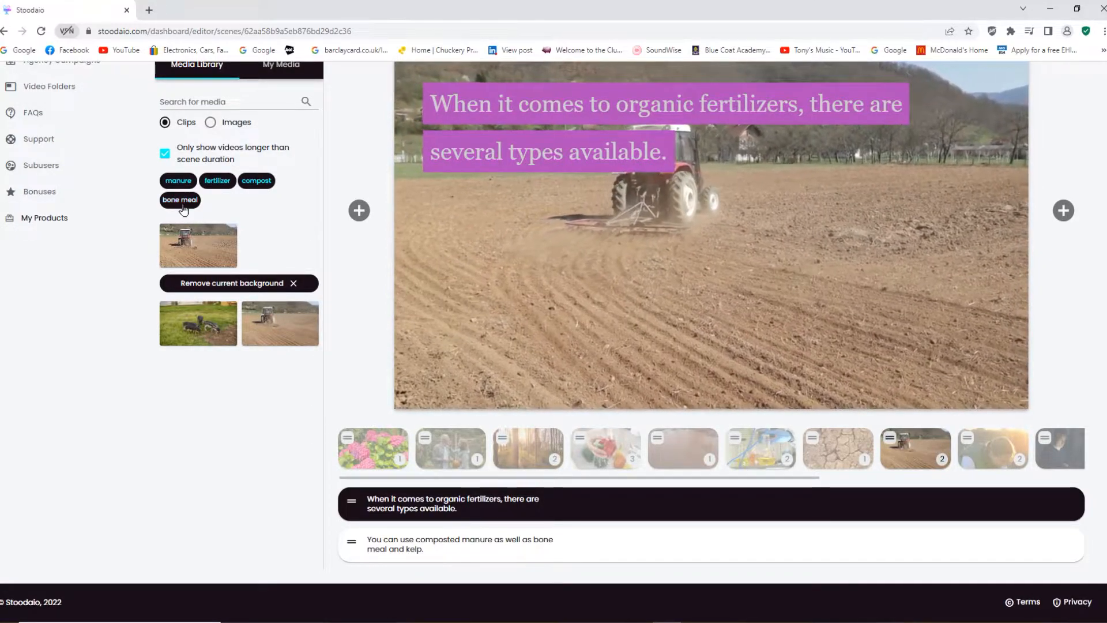
{"action": "scroll", "coordinate": [289, 231], "scroll_direction": "up", "scroll_amount": 3}
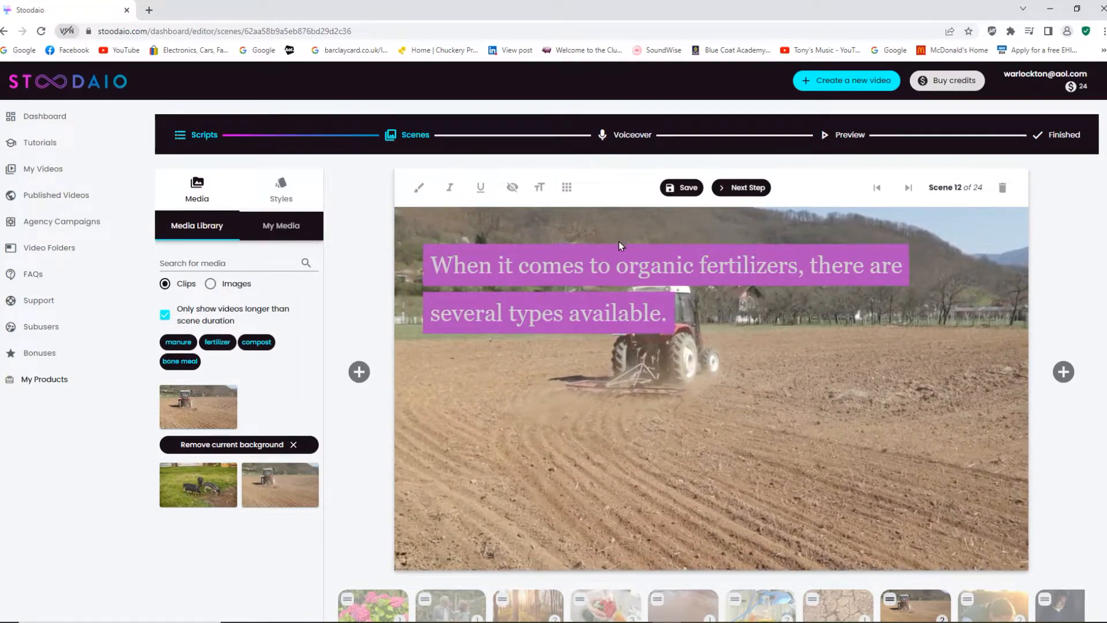
{"action": "scroll", "coordinate": [673, 373], "scroll_direction": "down", "scroll_amount": 3}
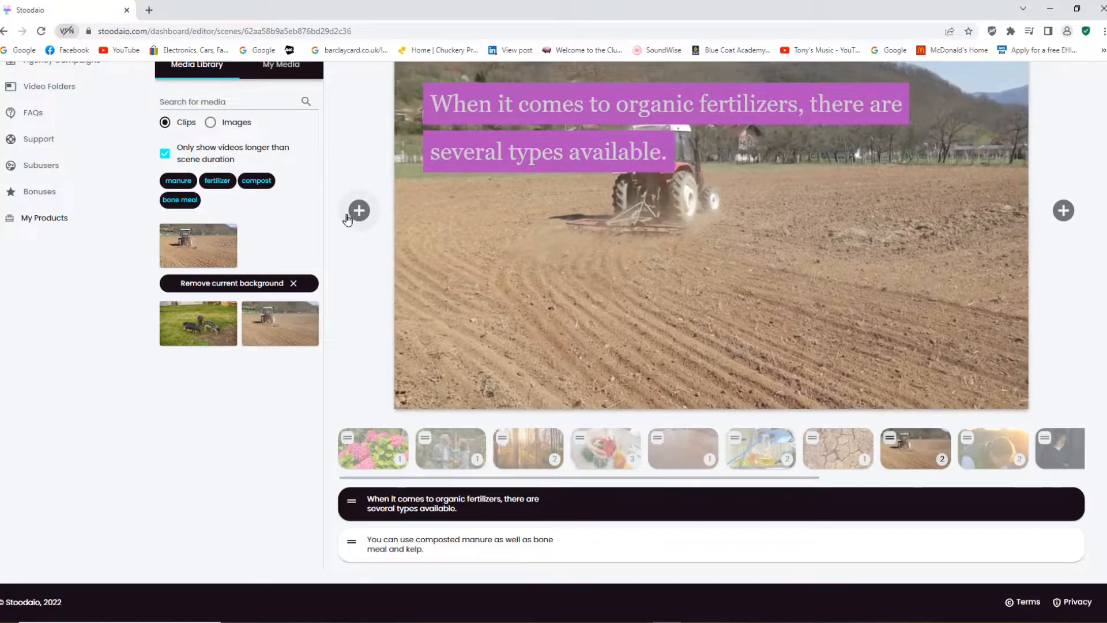
{"action": "scroll", "coordinate": [348, 217], "scroll_direction": "up", "scroll_amount": 3}
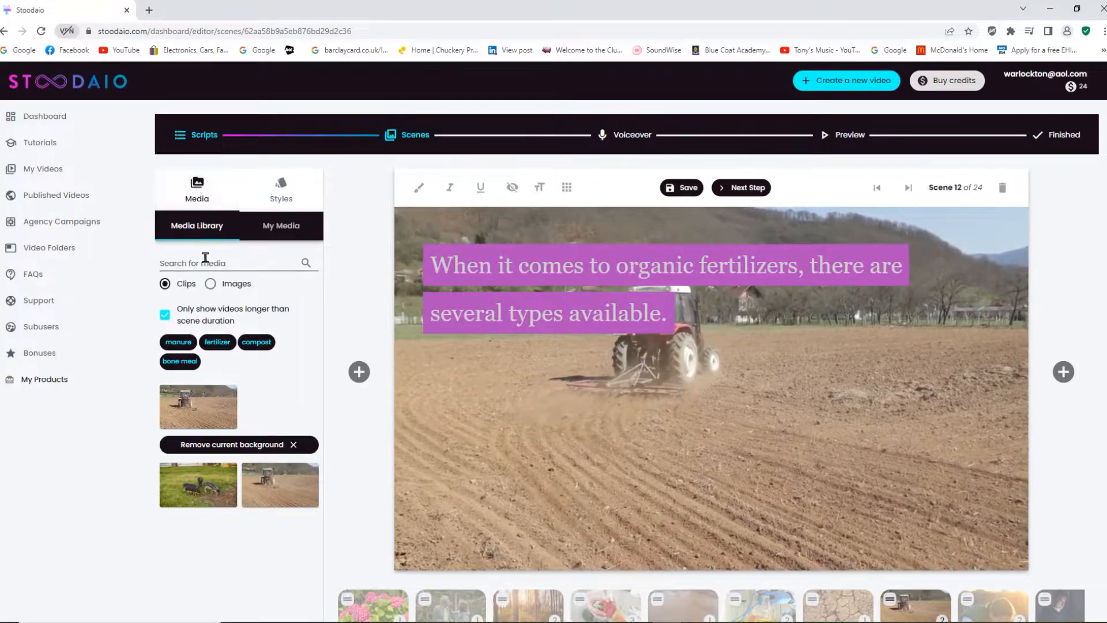
Switch the watermark to an image and upload logo-6227daacc0a39.png from the You Tube Videos folder on the desktop
{"action": "left_click", "coordinate": [278, 228]}
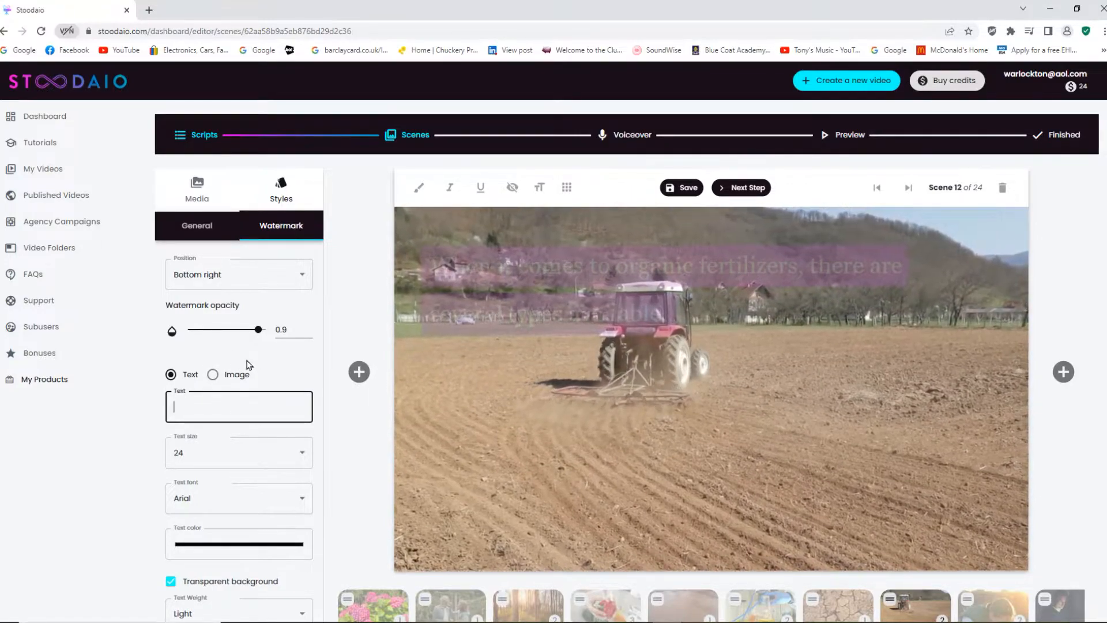
{"action": "left_click", "coordinate": [214, 375]}
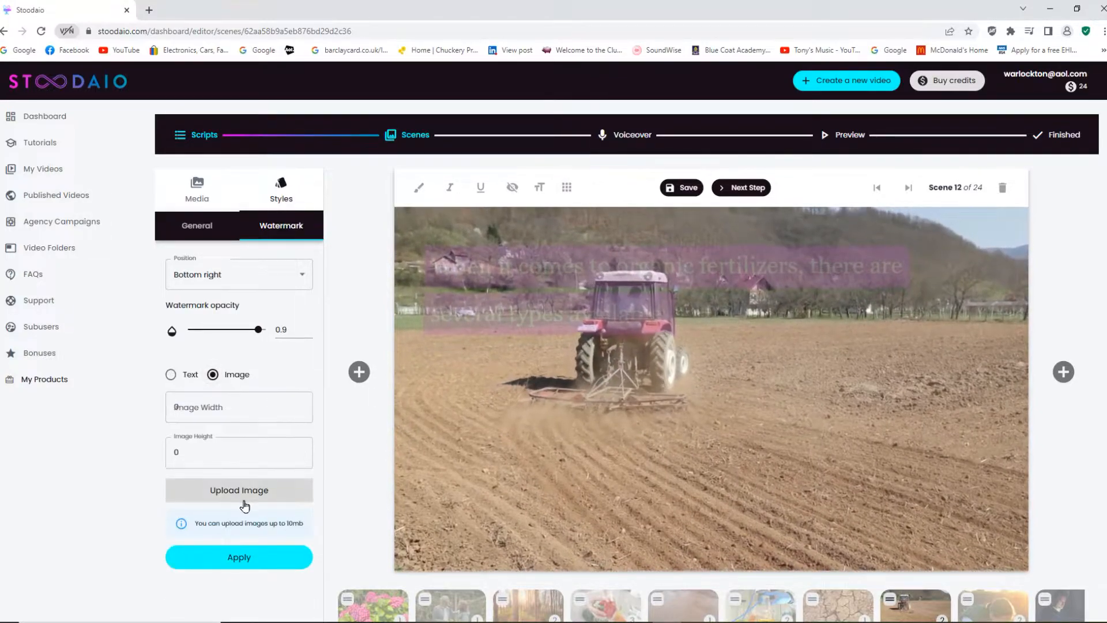
{"action": "left_click", "coordinate": [268, 499]}
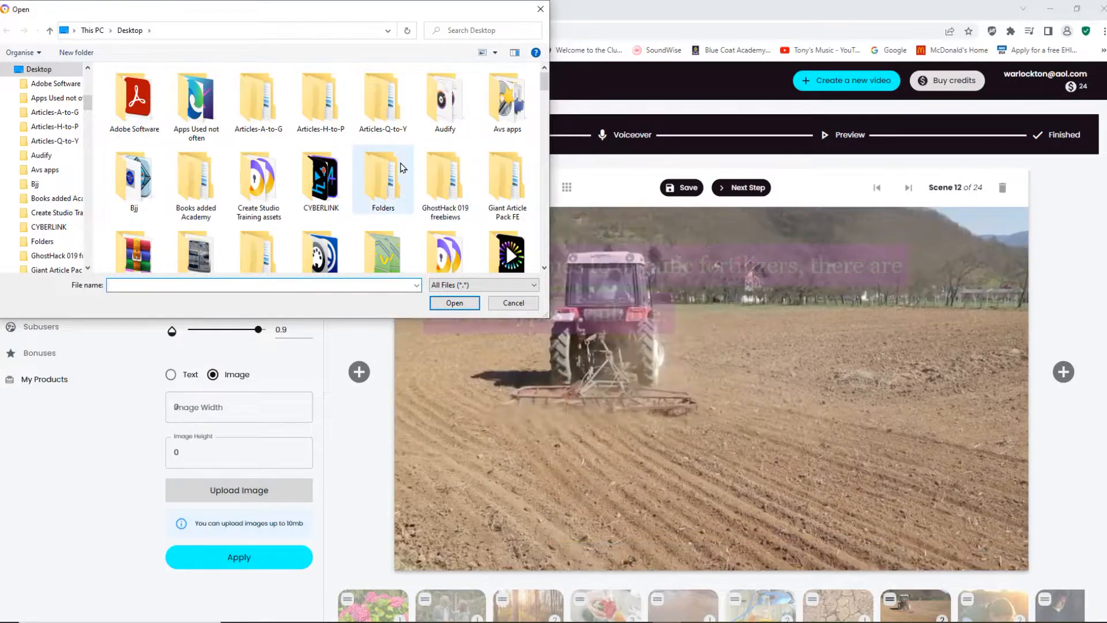
{"action": "scroll", "coordinate": [431, 173], "scroll_direction": "down", "scroll_amount": 10}
{"action": "scroll", "coordinate": [409, 180], "scroll_direction": "up", "scroll_amount": 1}
{"action": "scroll", "coordinate": [407, 180], "scroll_direction": "up", "scroll_amount": 8}
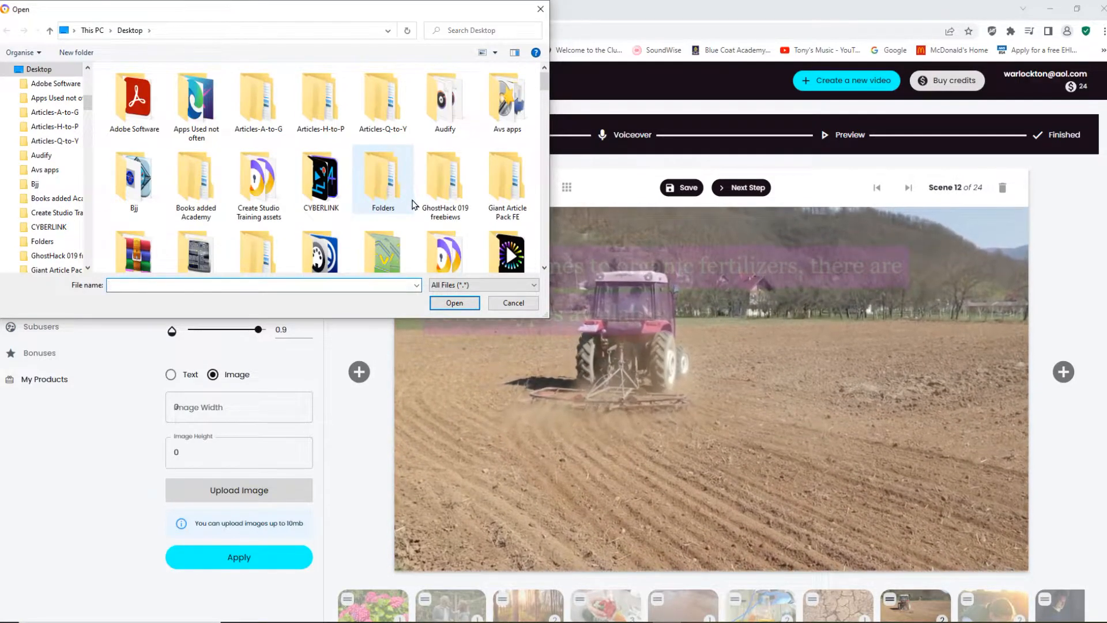
{"action": "scroll", "coordinate": [413, 204], "scroll_direction": "down", "scroll_amount": 10}
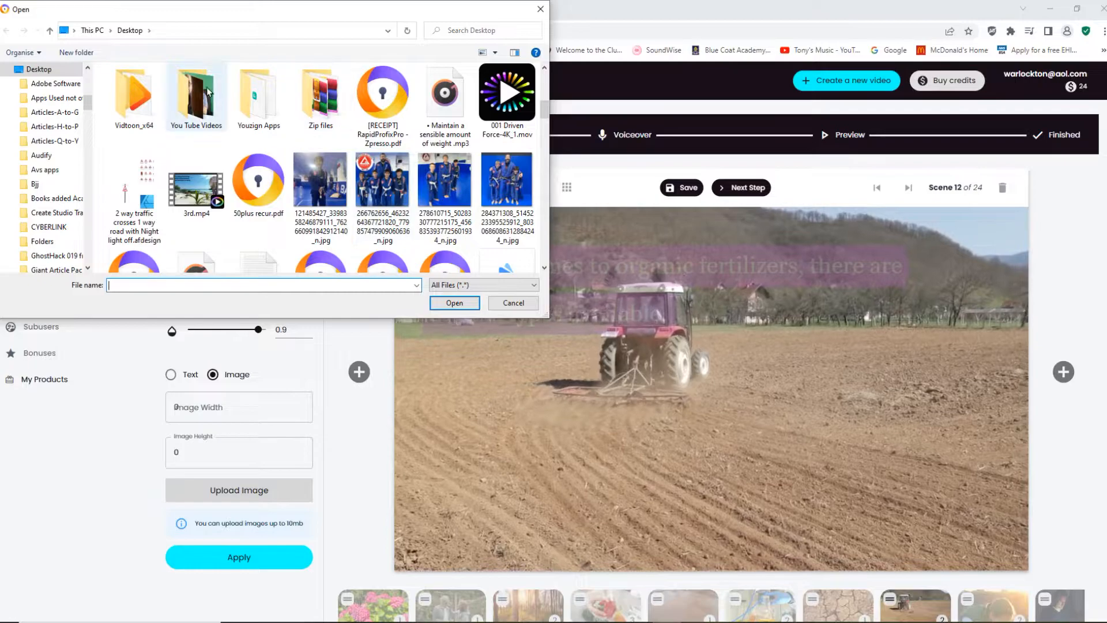
{"action": "double_click", "coordinate": [191, 102]}
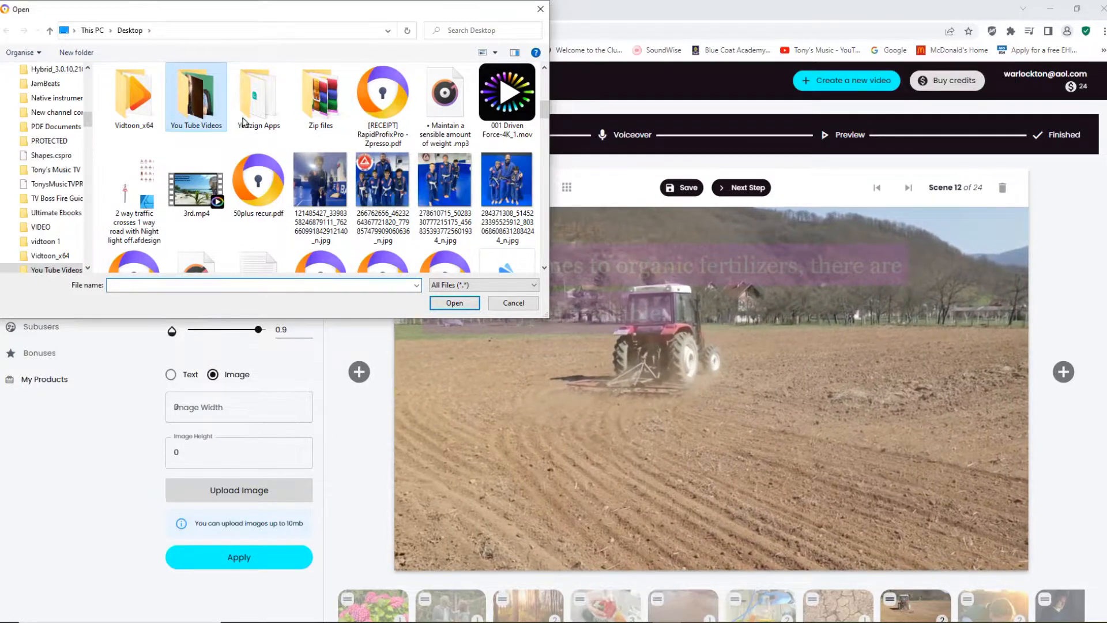
{"action": "left_click", "coordinate": [381, 186]}
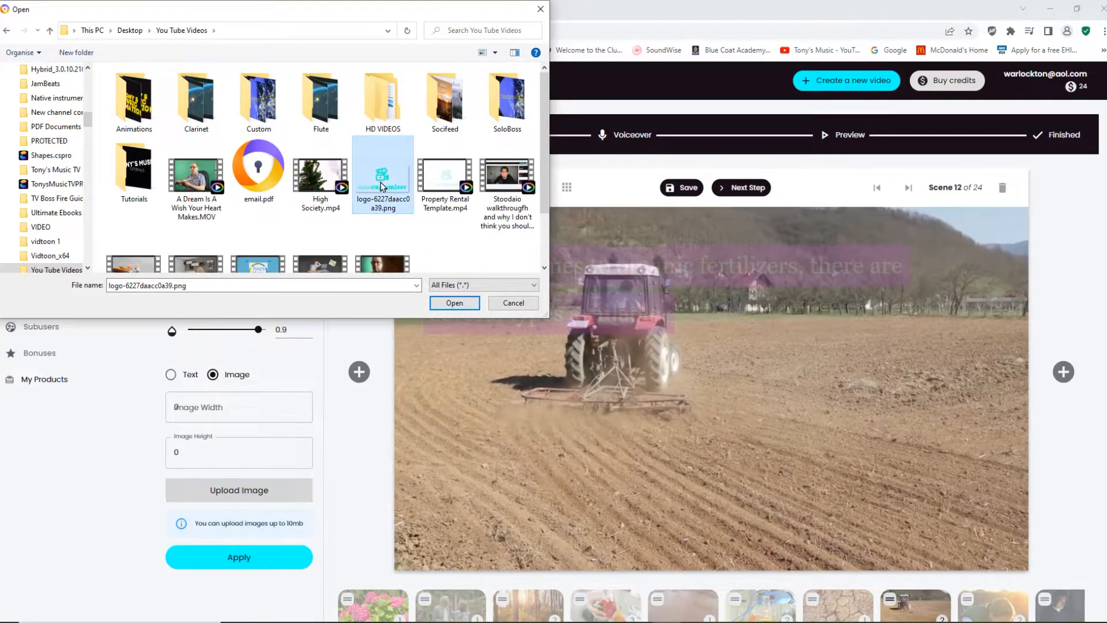
{"action": "left_click", "coordinate": [454, 303]}
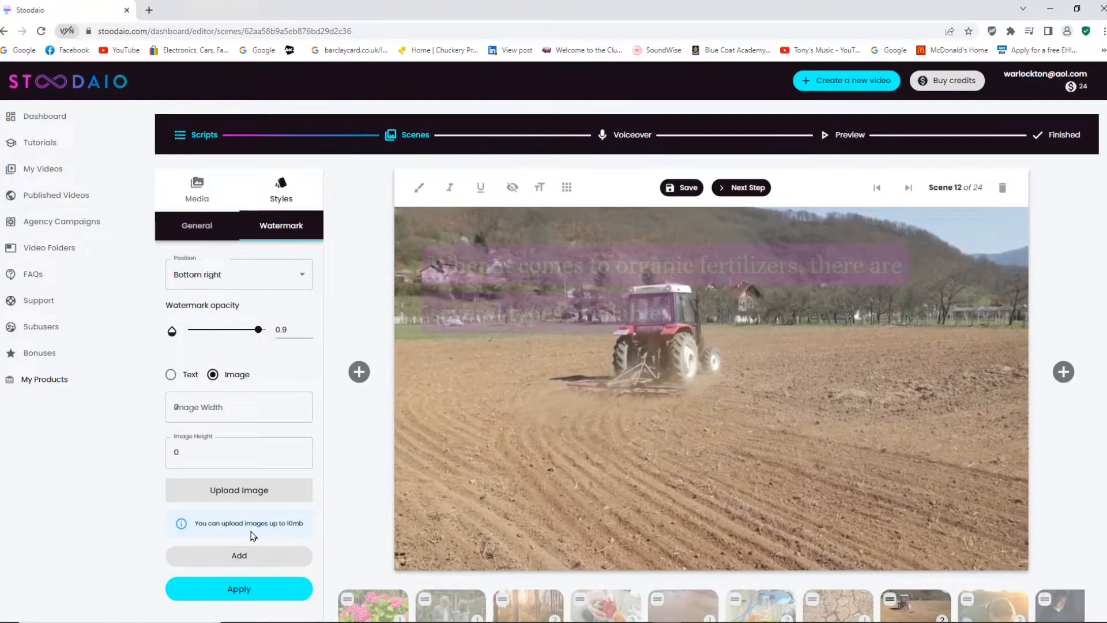
Add the uploaded videocustomizer logo and apply it as the video's watermark
{"action": "left_click", "coordinate": [265, 559]}
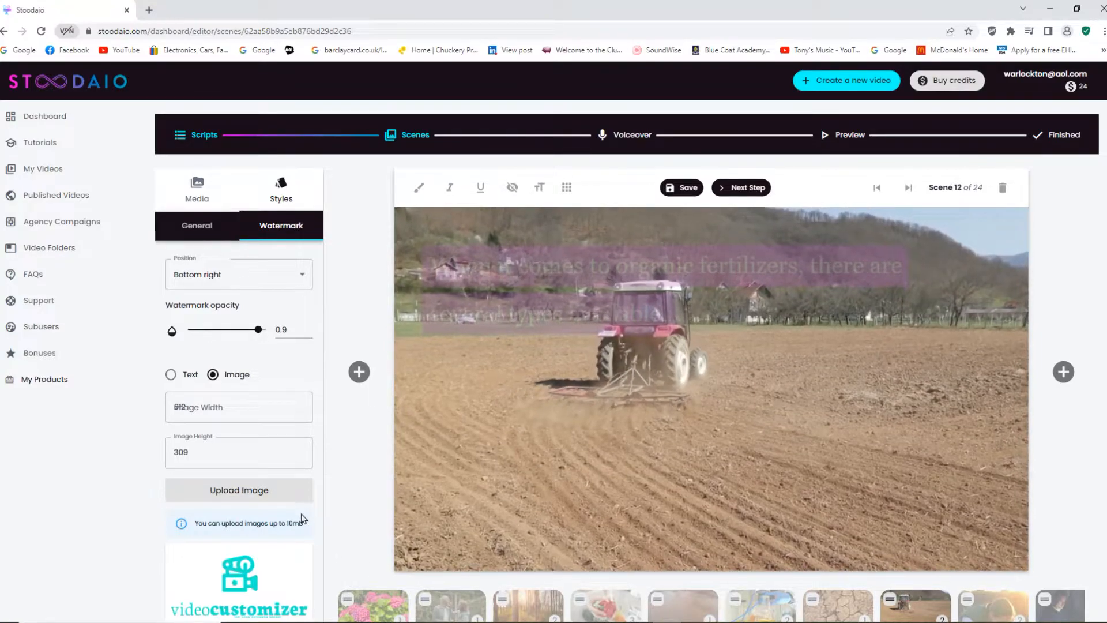
{"action": "scroll", "coordinate": [303, 518], "scroll_direction": "down", "scroll_amount": 3}
{"action": "left_click", "coordinate": [250, 485]}
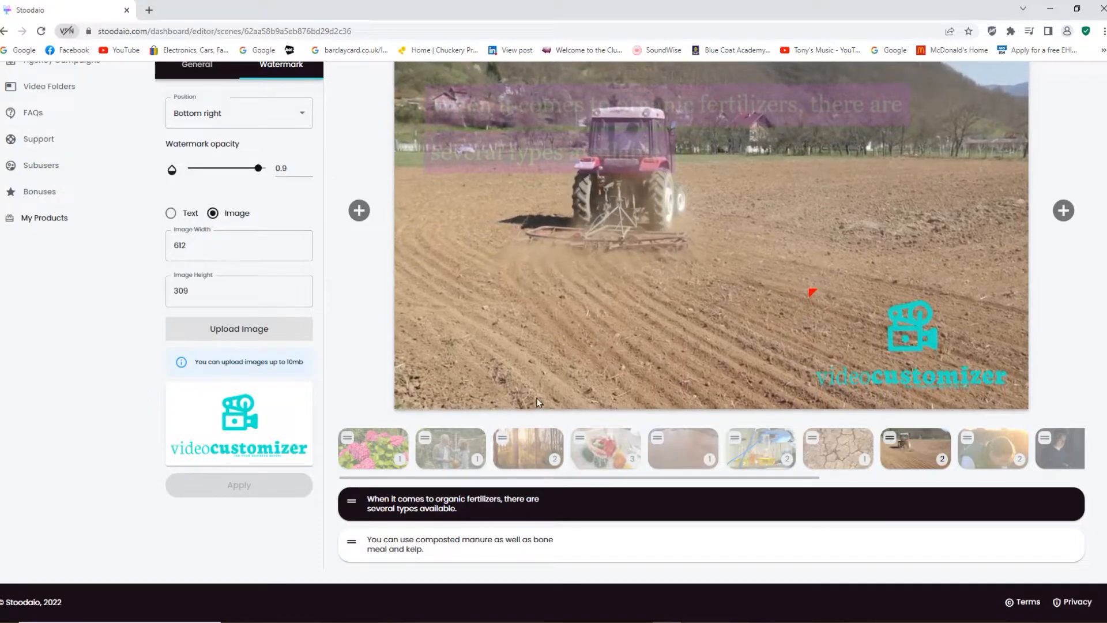
Try a watermark opacity of 0.4, settle on 0.59 and apply it
{"action": "left_click_drag", "start_coordinate": [261, 176], "coordinate": [220, 185]}
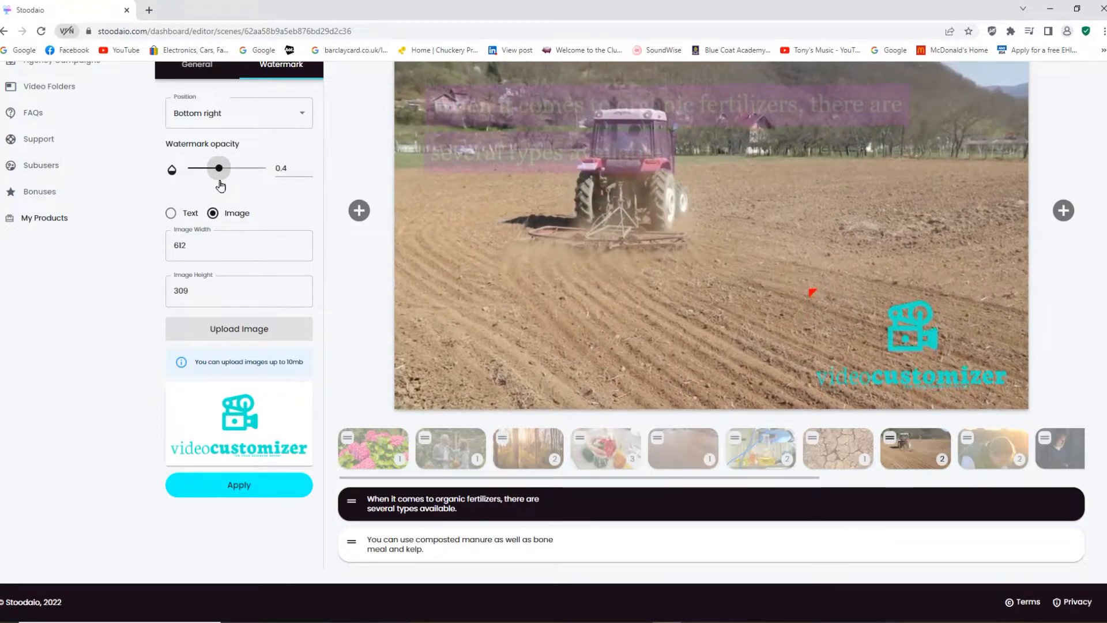
{"action": "left_click", "coordinate": [224, 492]}
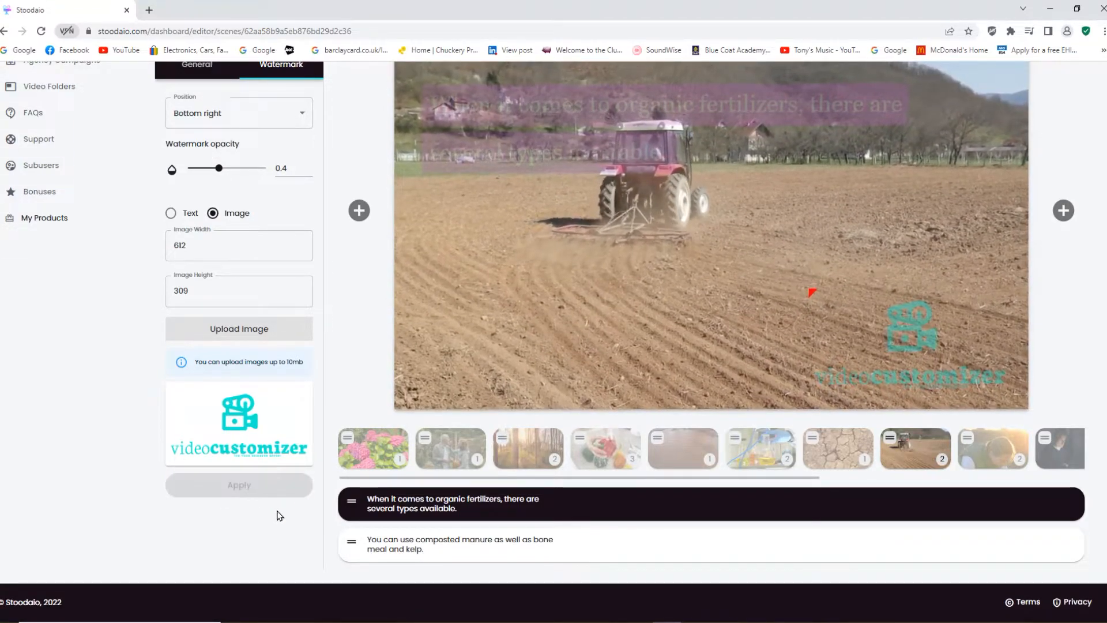
{"action": "left_click_drag", "start_coordinate": [217, 173], "coordinate": [240, 182]}
{"action": "left_click", "coordinate": [239, 486]}
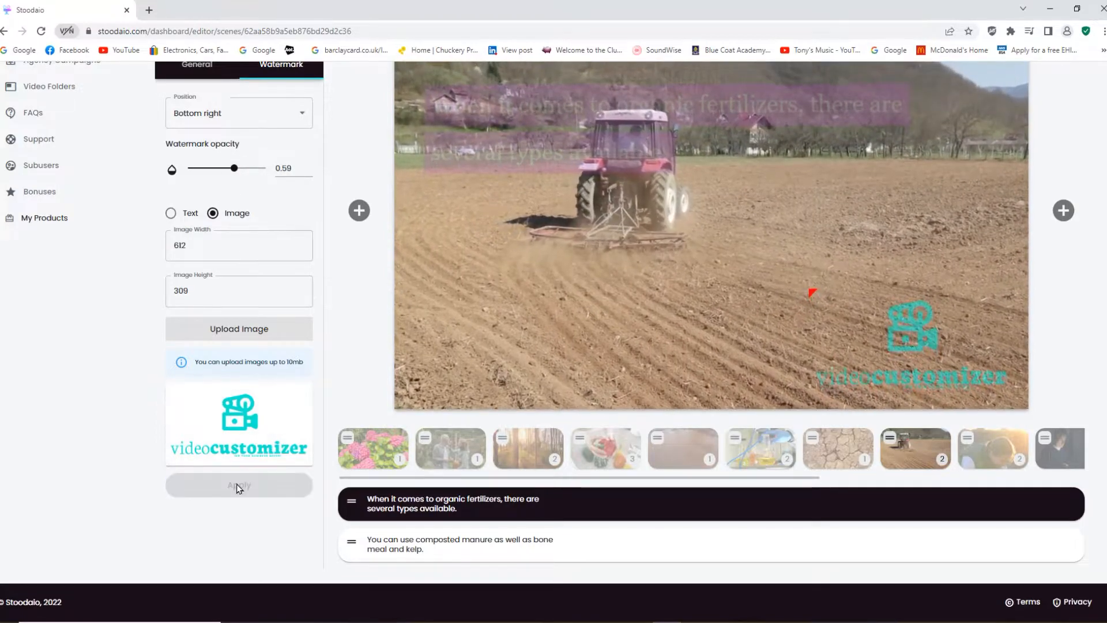
{"action": "mouse_move", "coordinate": [308, 390]}
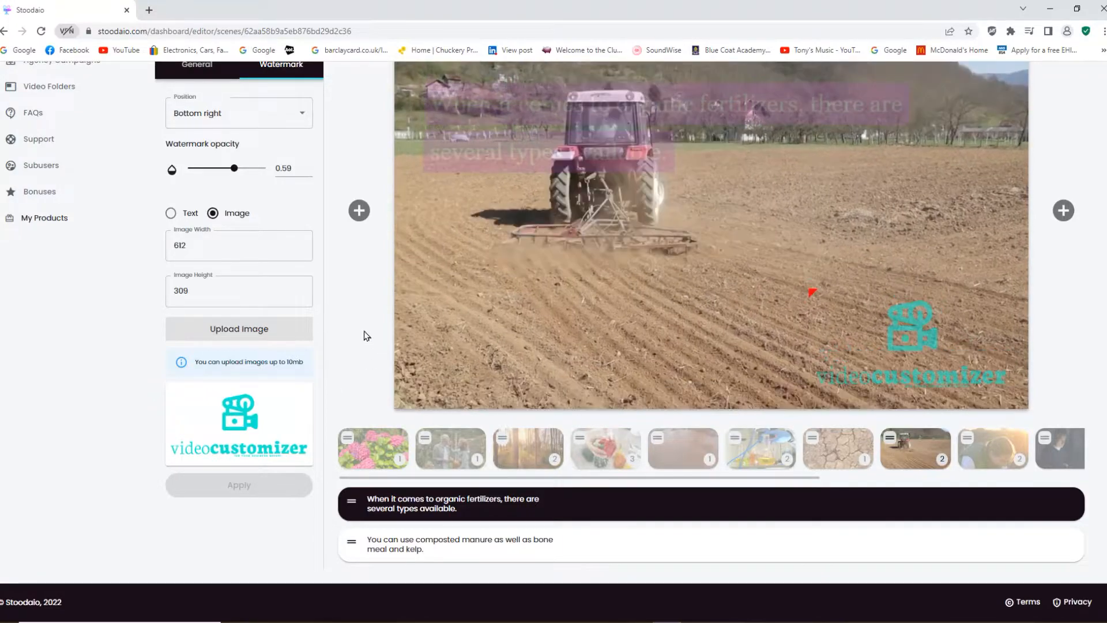
Examine the uploaded personal media clips, and compare the general style settings with the watermark settings
{"action": "scroll", "coordinate": [363, 336], "scroll_direction": "up", "scroll_amount": 3}
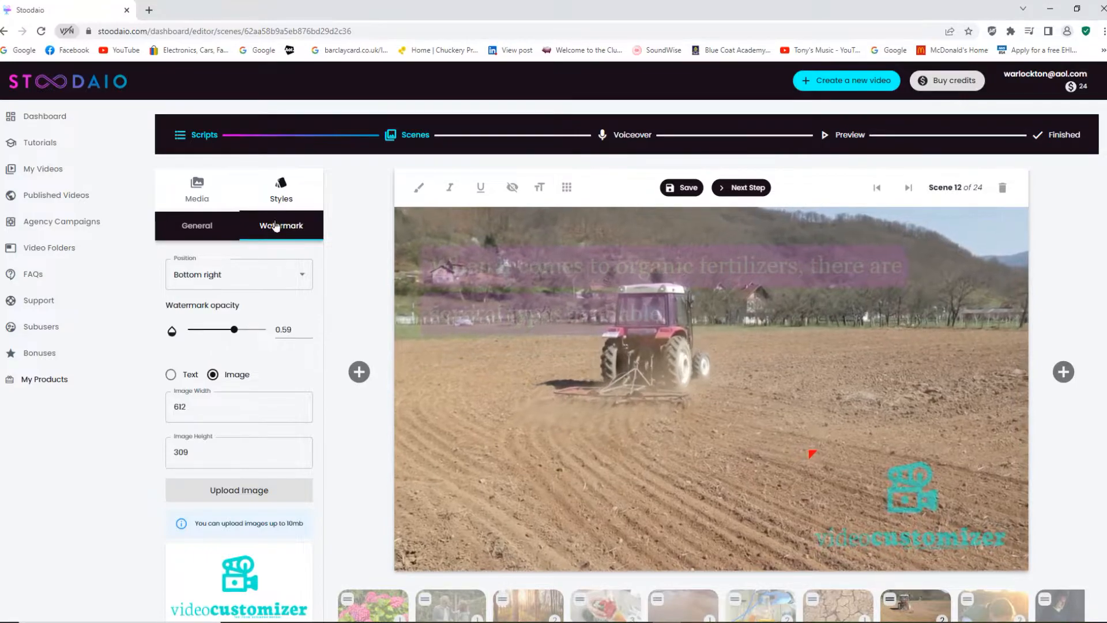
{"action": "left_click", "coordinate": [196, 190]}
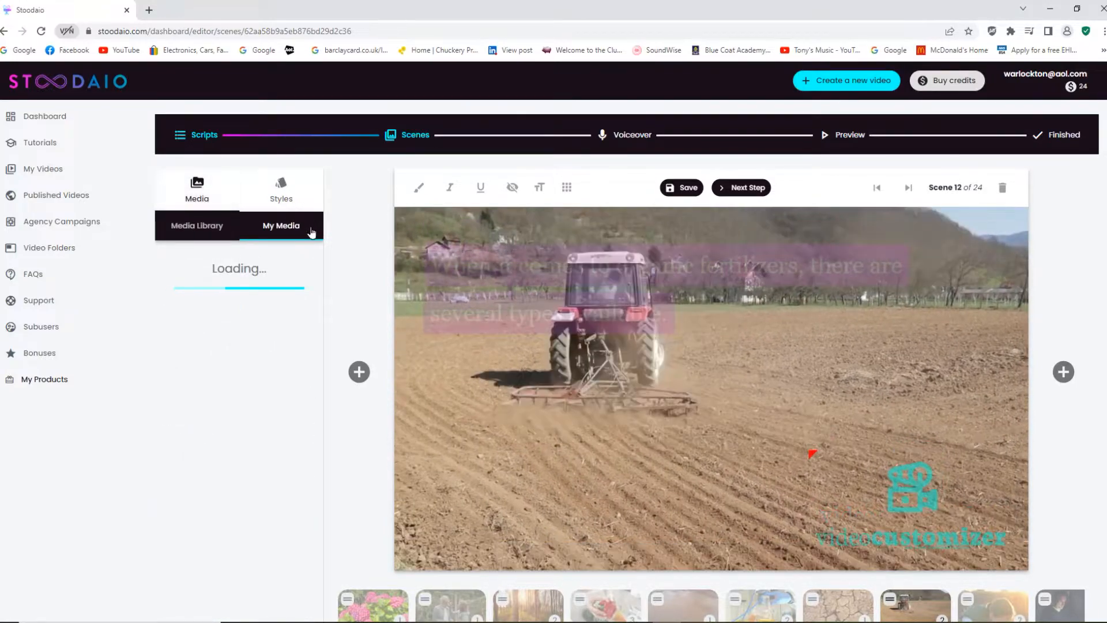
{"action": "left_click", "coordinate": [502, 257]}
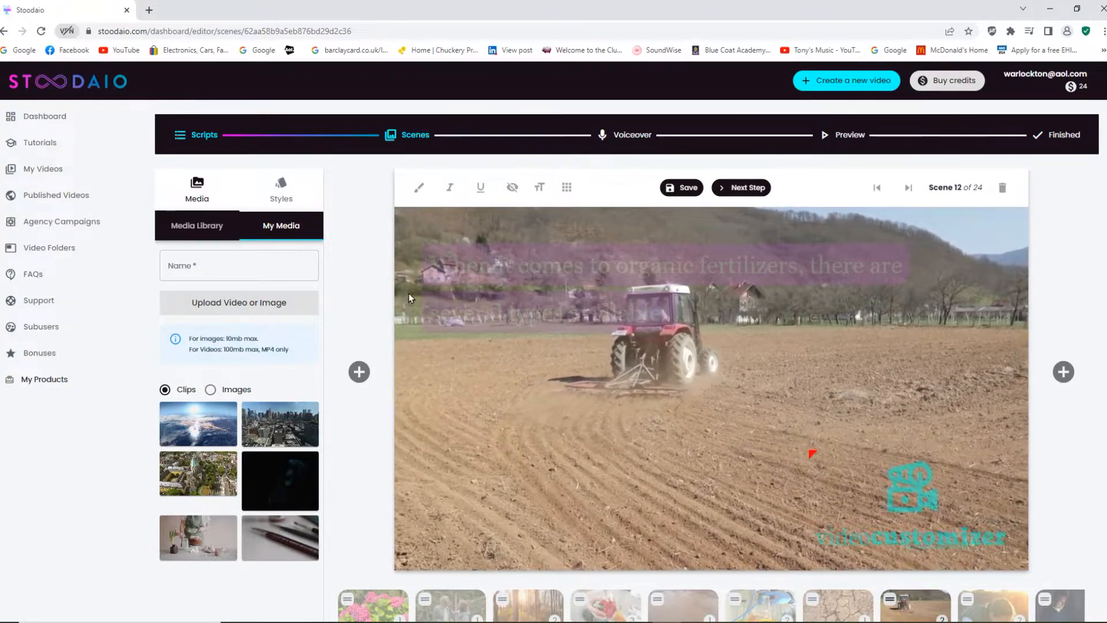
{"action": "left_click", "coordinate": [281, 192]}
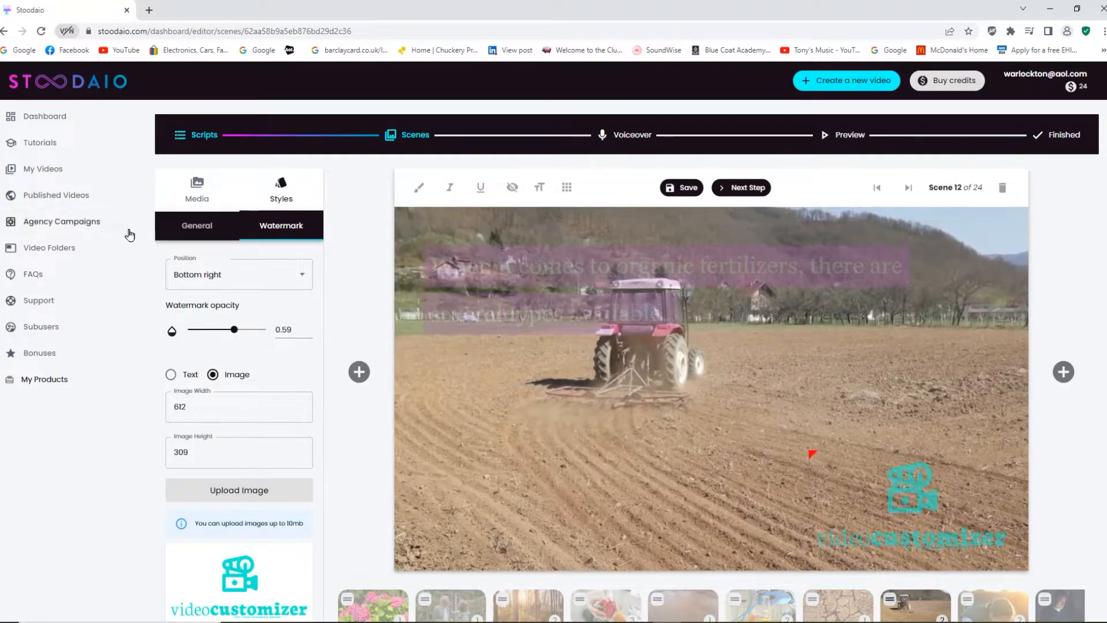
{"action": "left_click", "coordinate": [194, 224]}
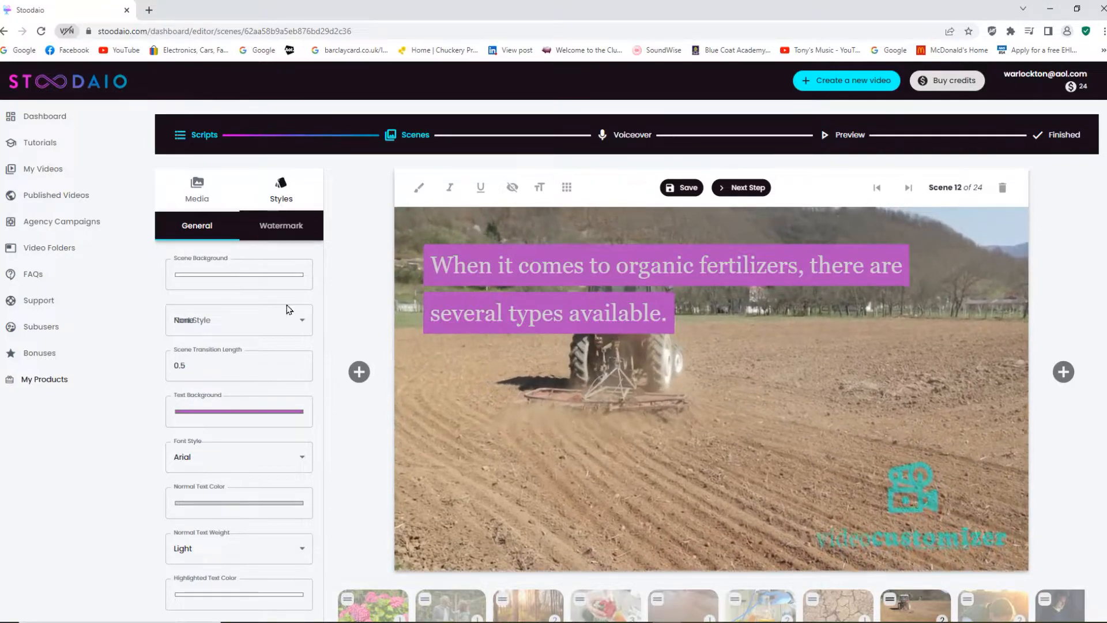
{"action": "left_click", "coordinate": [280, 226]}
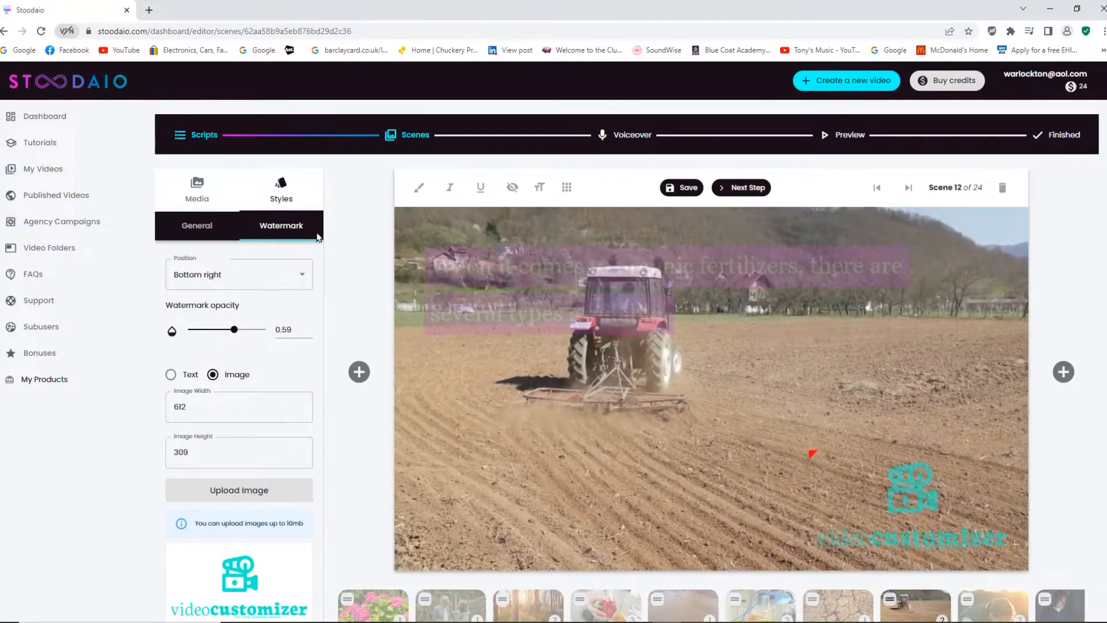
{"action": "left_click", "coordinate": [203, 226]}
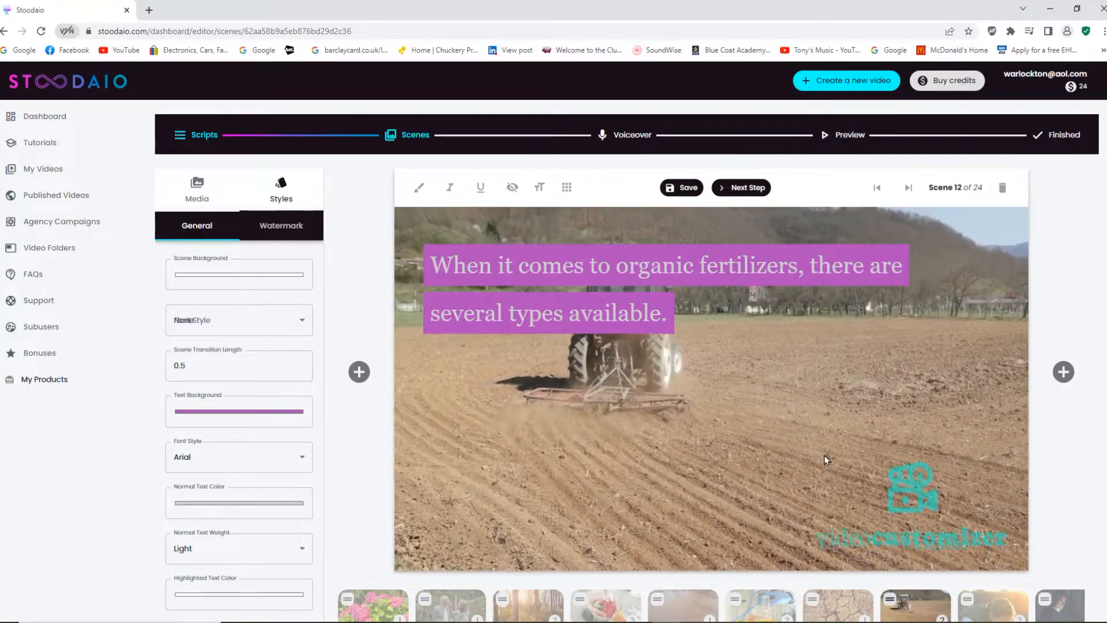
{"action": "scroll", "coordinate": [825, 460], "scroll_direction": "down", "scroll_amount": 3}
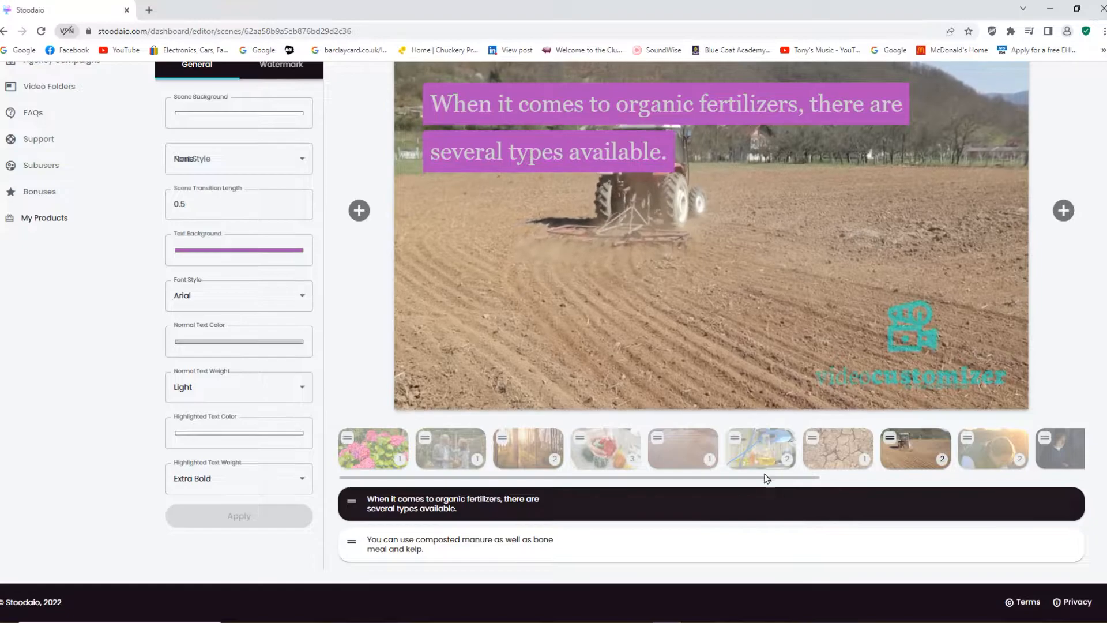
{"action": "left_click_drag", "start_coordinate": [786, 479], "coordinate": [704, 459]}
{"action": "scroll", "coordinate": [800, 312], "scroll_direction": "up", "scroll_amount": 3}
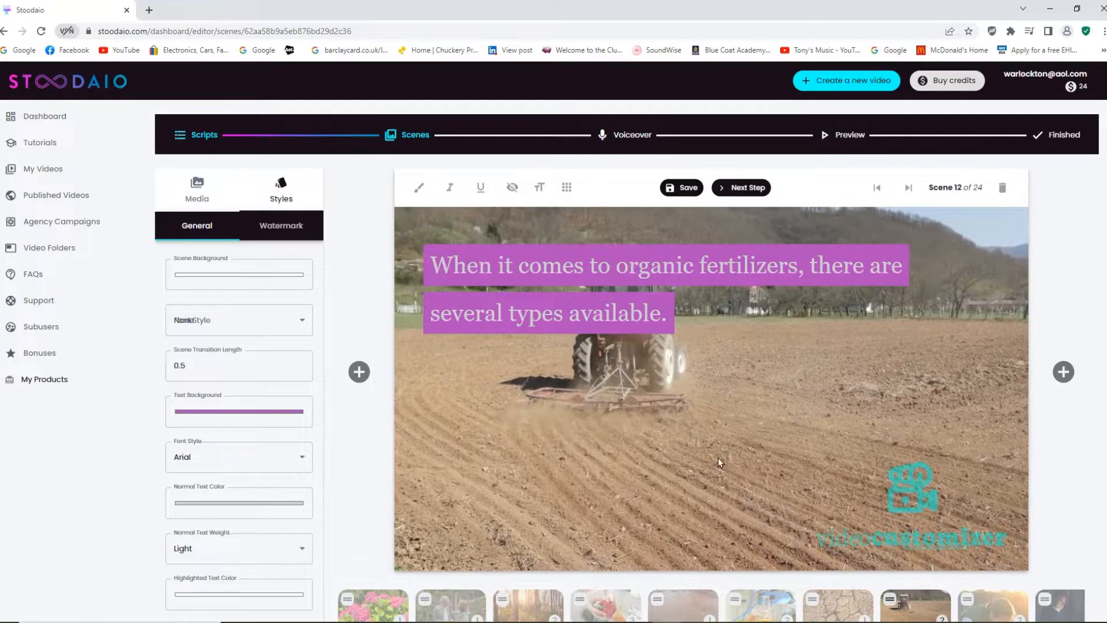
{"action": "scroll", "coordinate": [628, 462], "scroll_direction": "down", "scroll_amount": 3}
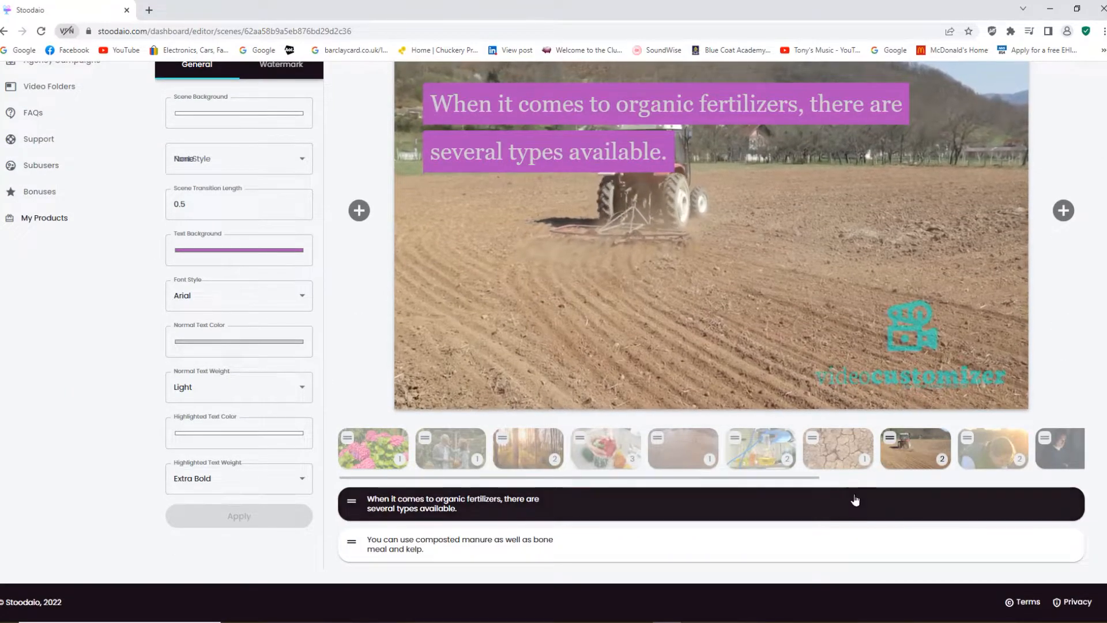
Review the scenes along the video's timeline through to the final scene, checking each scene's text, background clip and logo watermark
{"action": "left_click_drag", "start_coordinate": [803, 479], "coordinate": [1076, 489]}
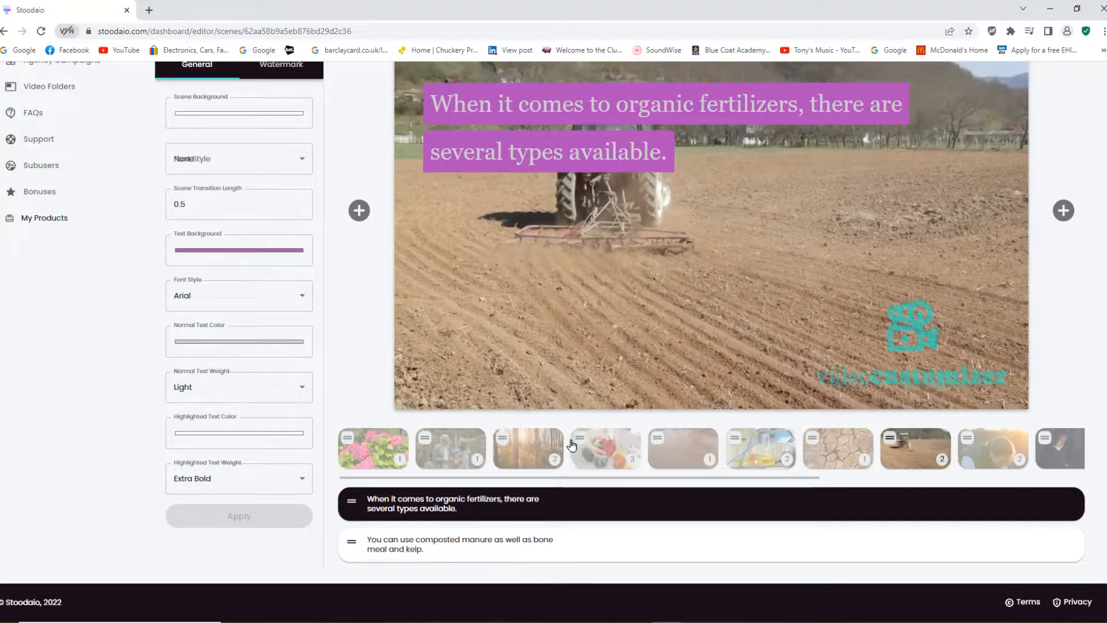
{"action": "left_click", "coordinate": [578, 448]}
{"action": "left_click", "coordinate": [669, 451]}
{"action": "left_click", "coordinate": [761, 465]}
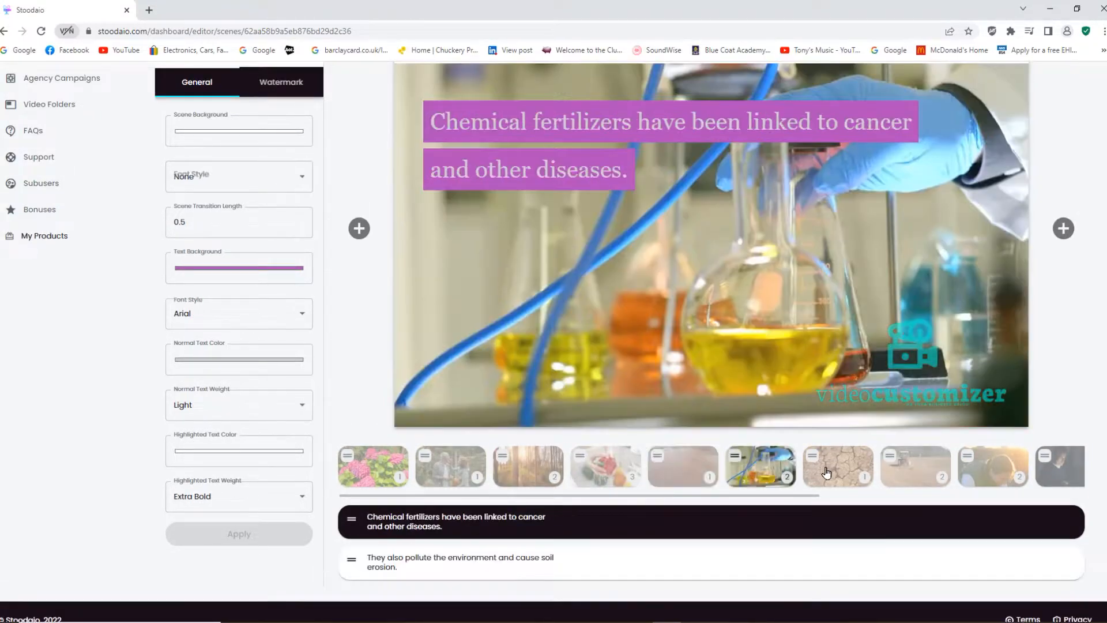
{"action": "left_click", "coordinate": [826, 473]}
{"action": "left_click", "coordinate": [917, 468]}
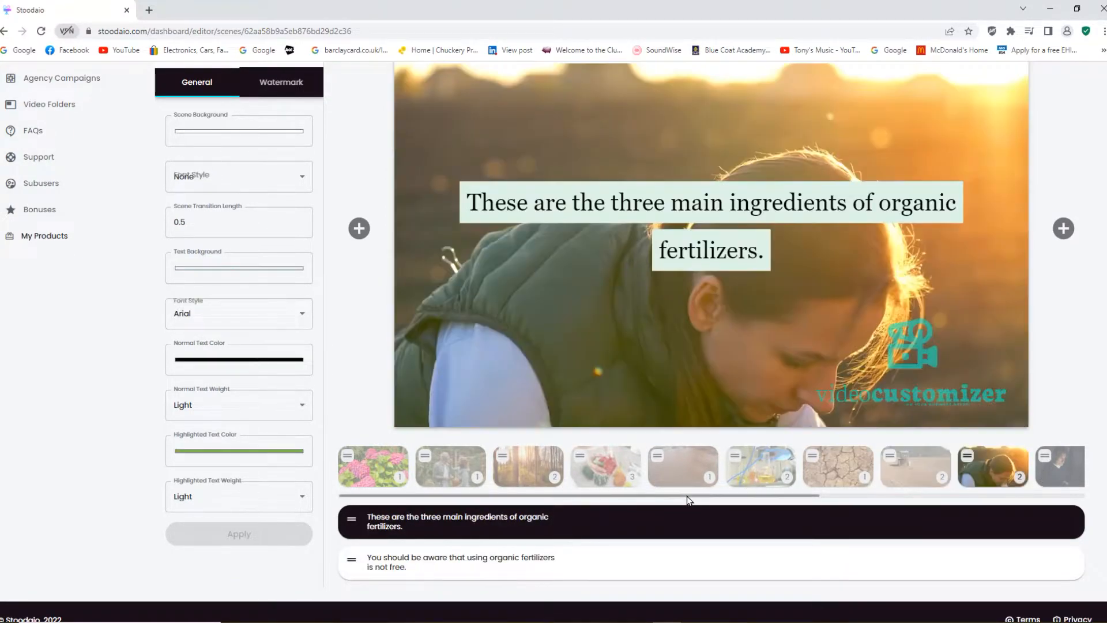
{"action": "left_click_drag", "start_coordinate": [690, 497], "coordinate": [731, 497]}
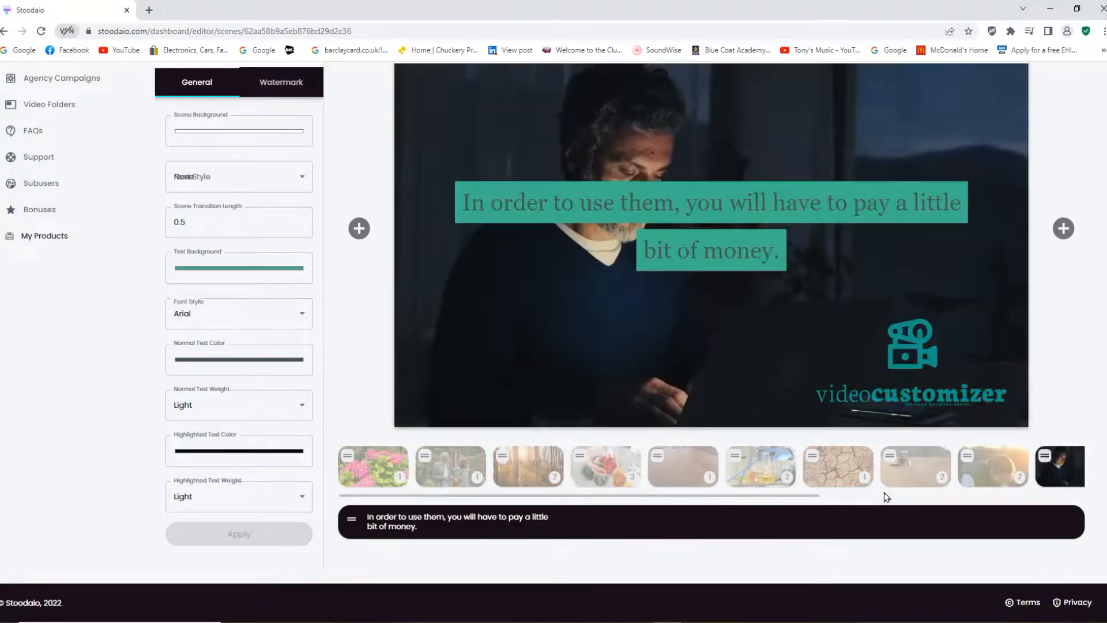
{"action": "left_click", "coordinate": [914, 497]}
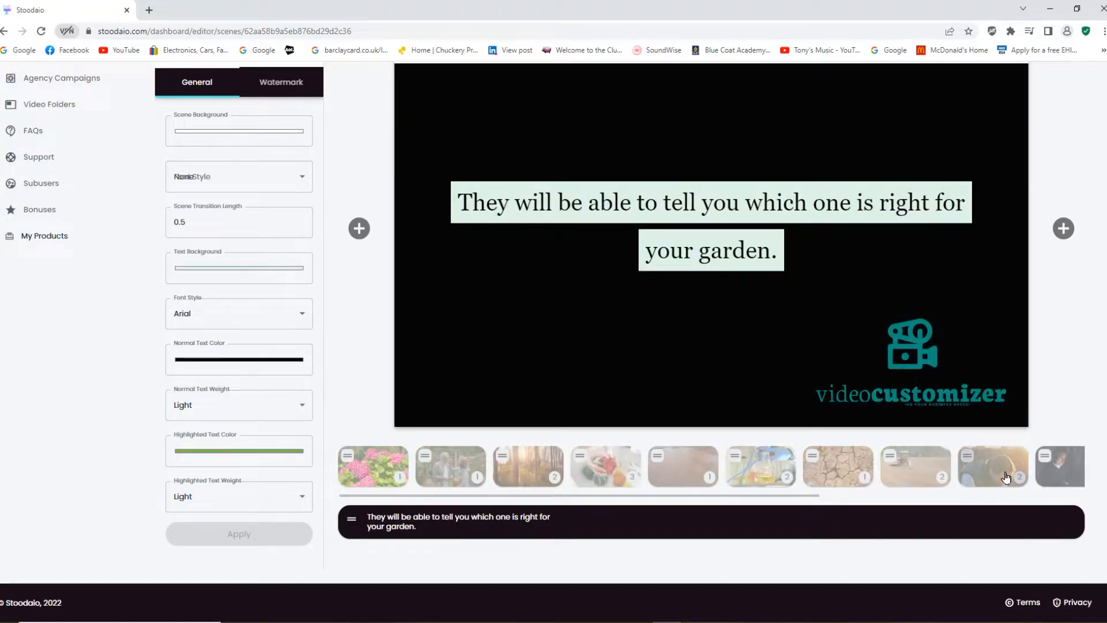
{"action": "left_click", "coordinate": [1007, 478]}
{"action": "left_click", "coordinate": [915, 478]}
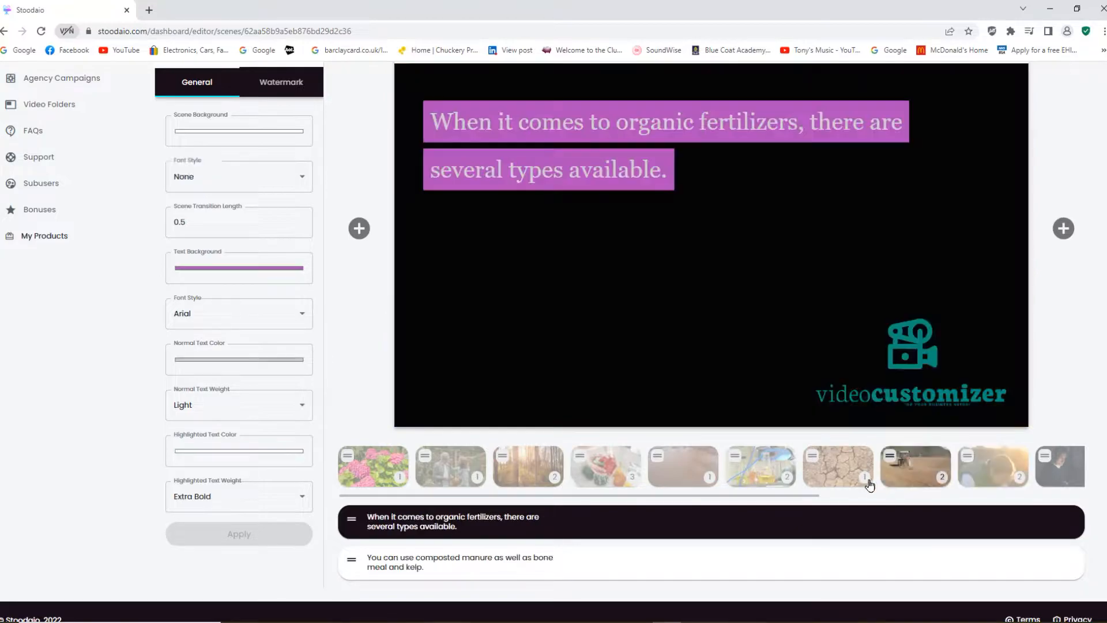
{"action": "left_click", "coordinate": [805, 475]}
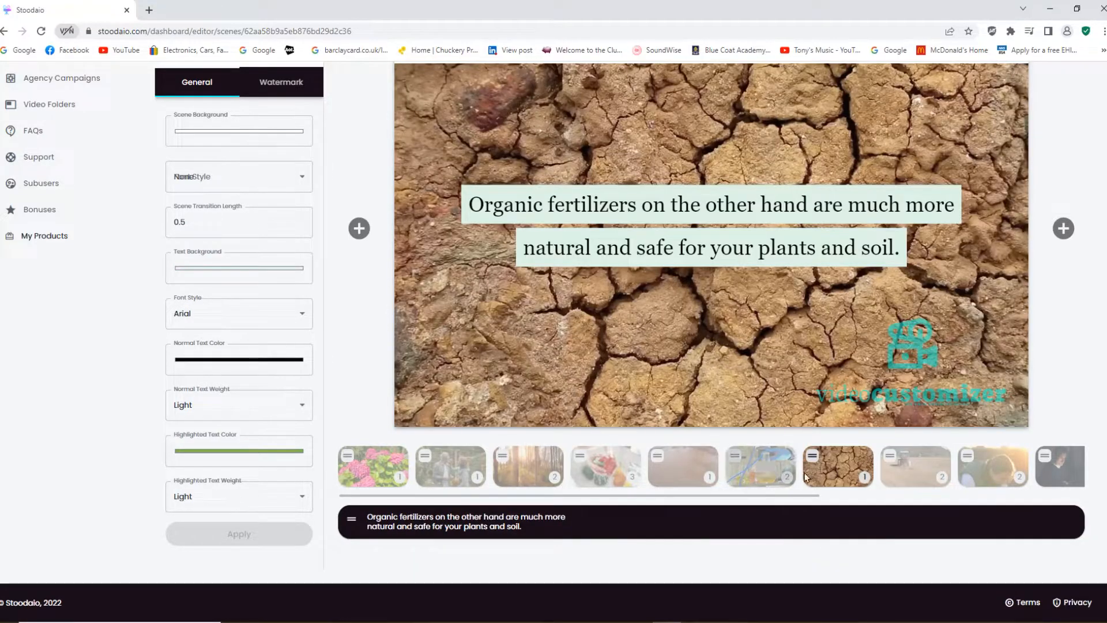
{"action": "left_click", "coordinate": [780, 478]}
{"action": "left_click", "coordinate": [1057, 474]}
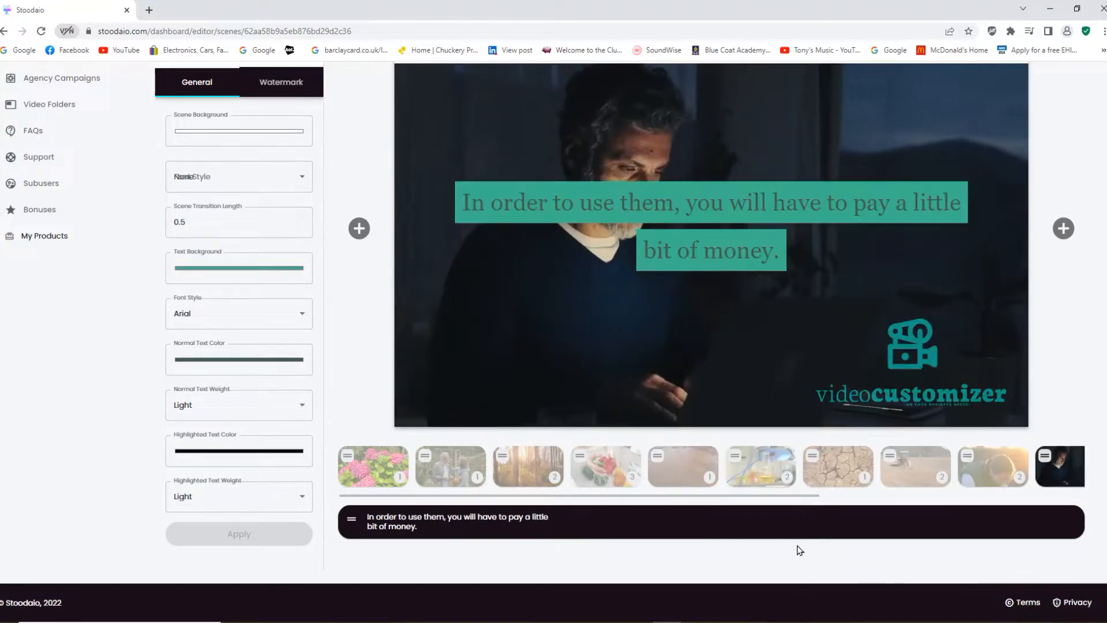
{"action": "left_click_drag", "start_coordinate": [786, 496], "coordinate": [1100, 502]}
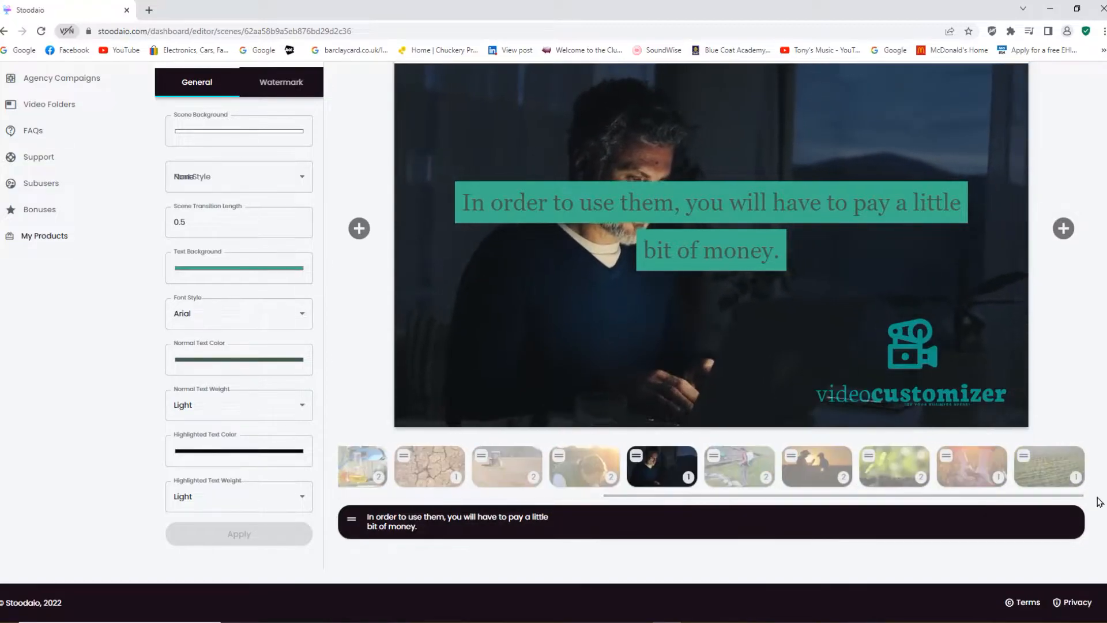
{"action": "left_click", "coordinate": [1044, 470]}
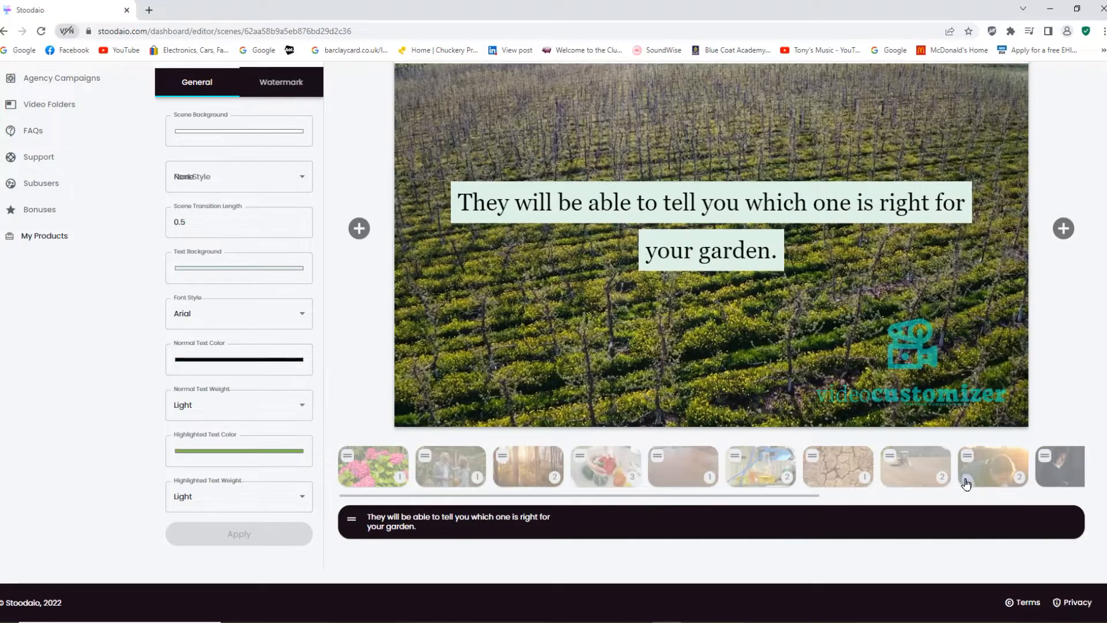
Save the scene changes and proceed to the voiceover stage
{"action": "scroll", "coordinate": [790, 296], "scroll_direction": "up", "scroll_amount": 3}
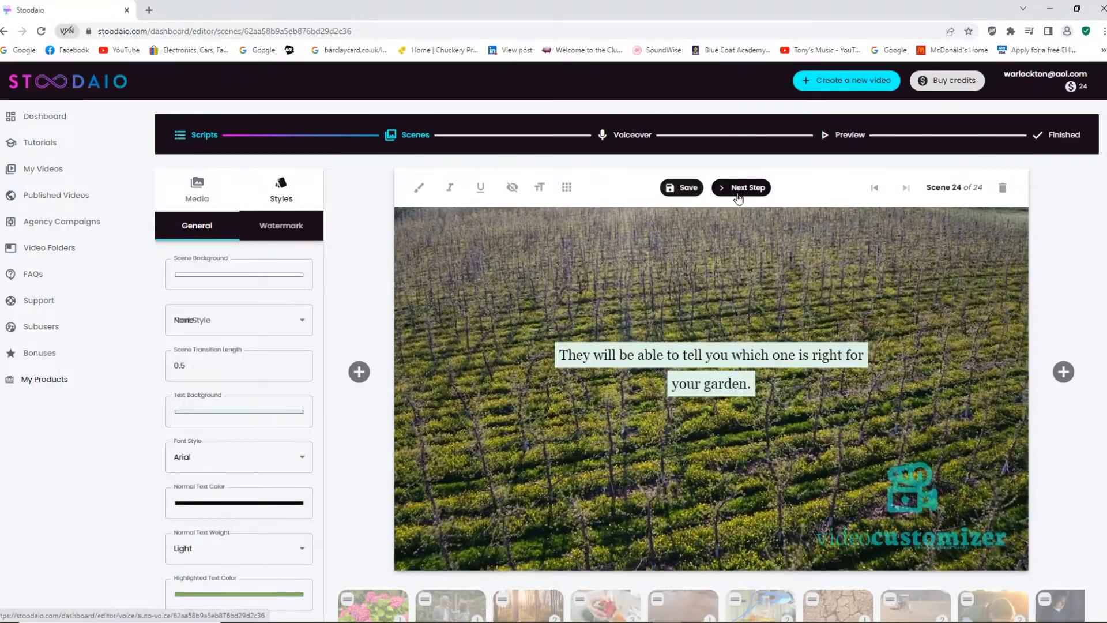
{"action": "left_click", "coordinate": [739, 189]}
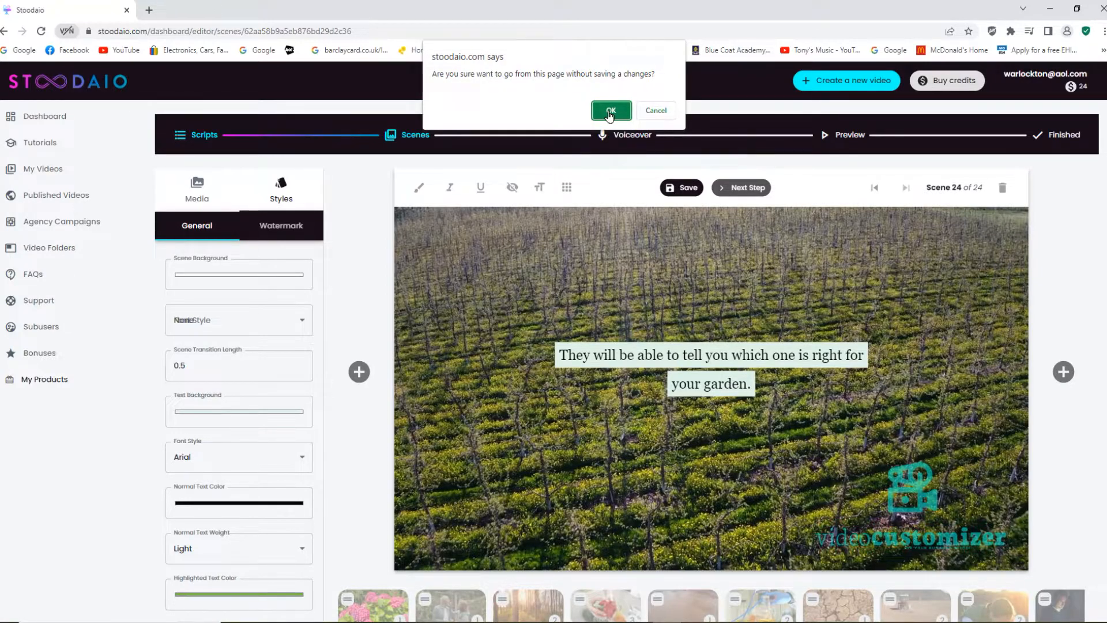
{"action": "left_click", "coordinate": [656, 111]}
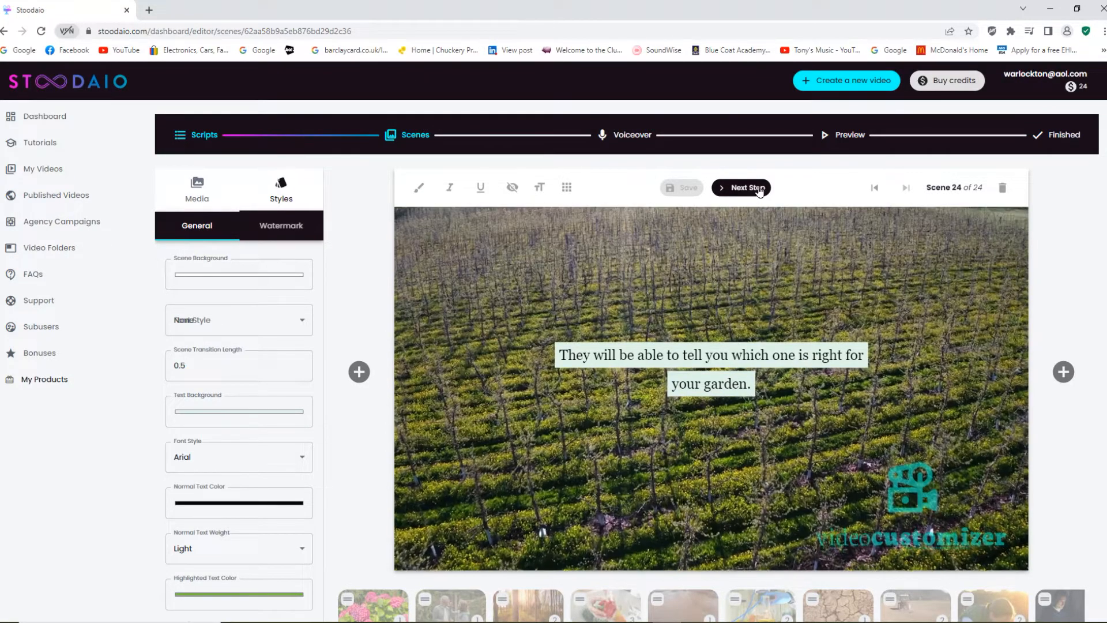
{"action": "left_click", "coordinate": [747, 187]}
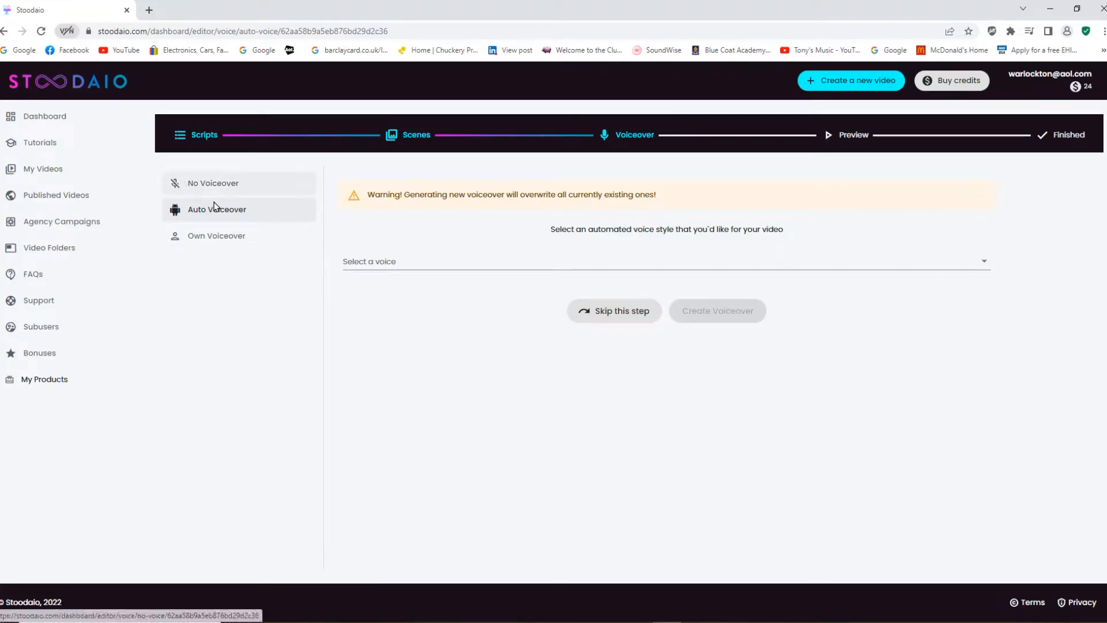
Select the automated voice Libby (English - GB) and listen to its sample
{"action": "left_click", "coordinate": [386, 266]}
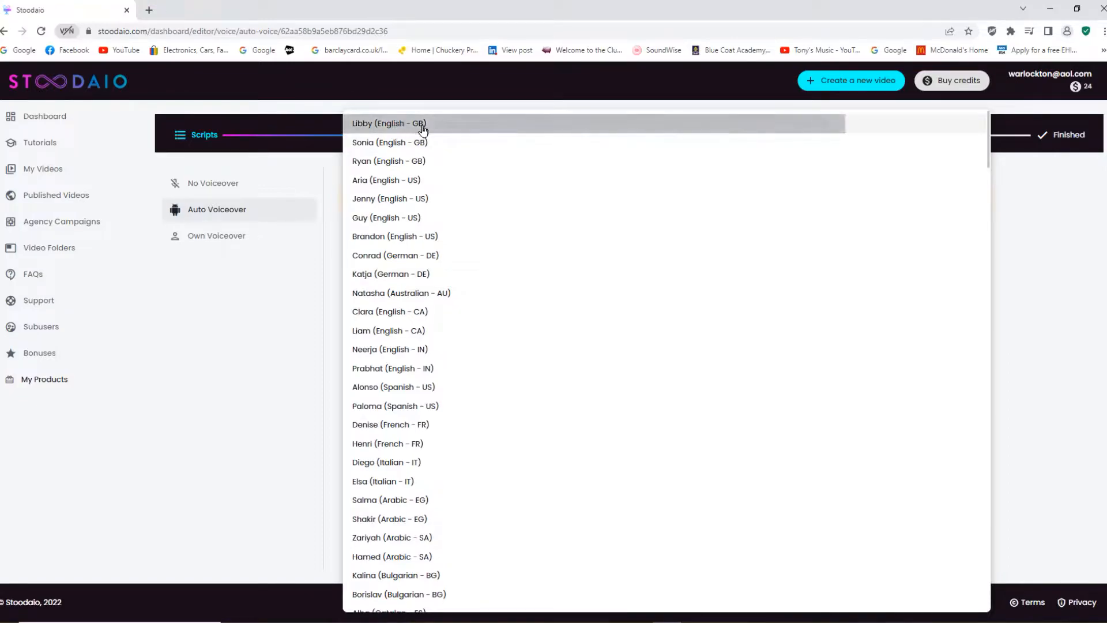
{"action": "left_click", "coordinate": [398, 125]}
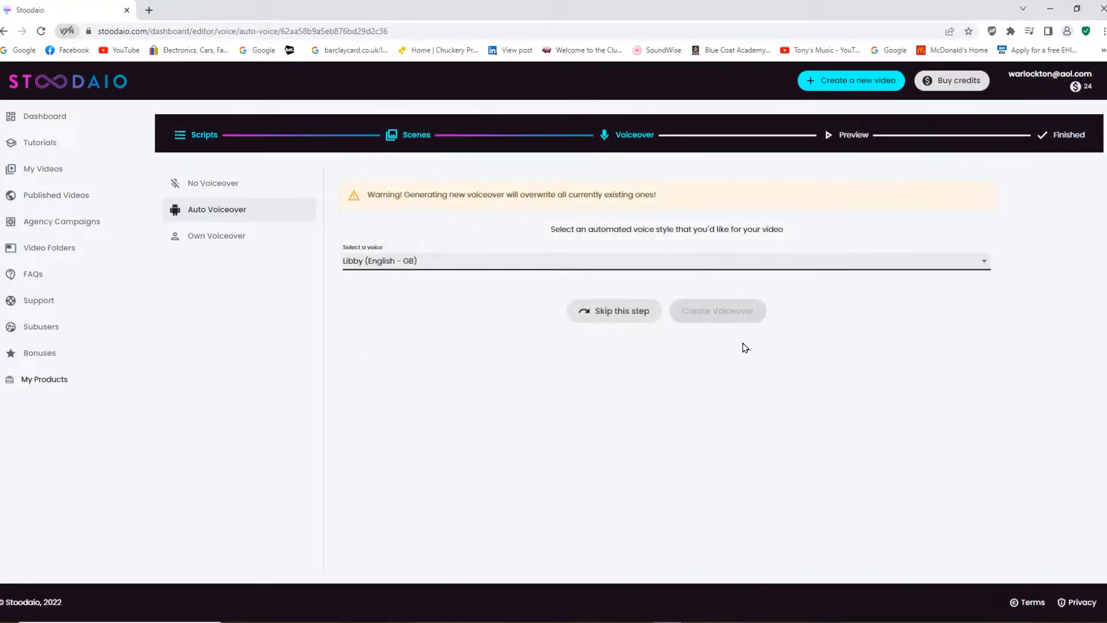
{"action": "left_click", "coordinate": [407, 262]}
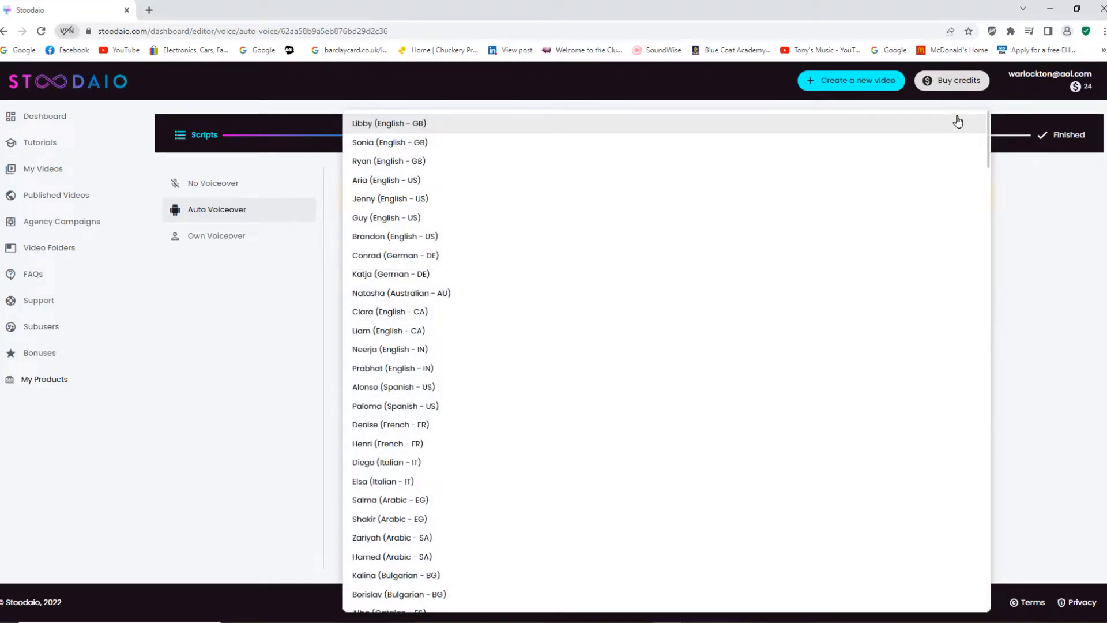
{"action": "left_click", "coordinate": [975, 122]}
{"action": "left_click", "coordinate": [647, 300]}
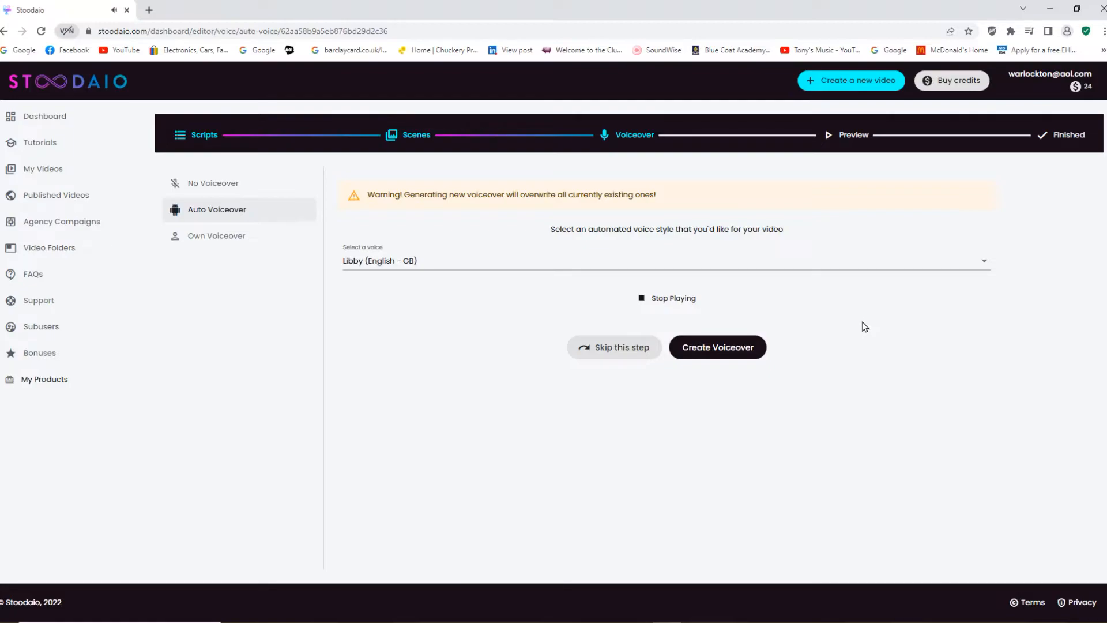
{"action": "left_click", "coordinate": [666, 306]}
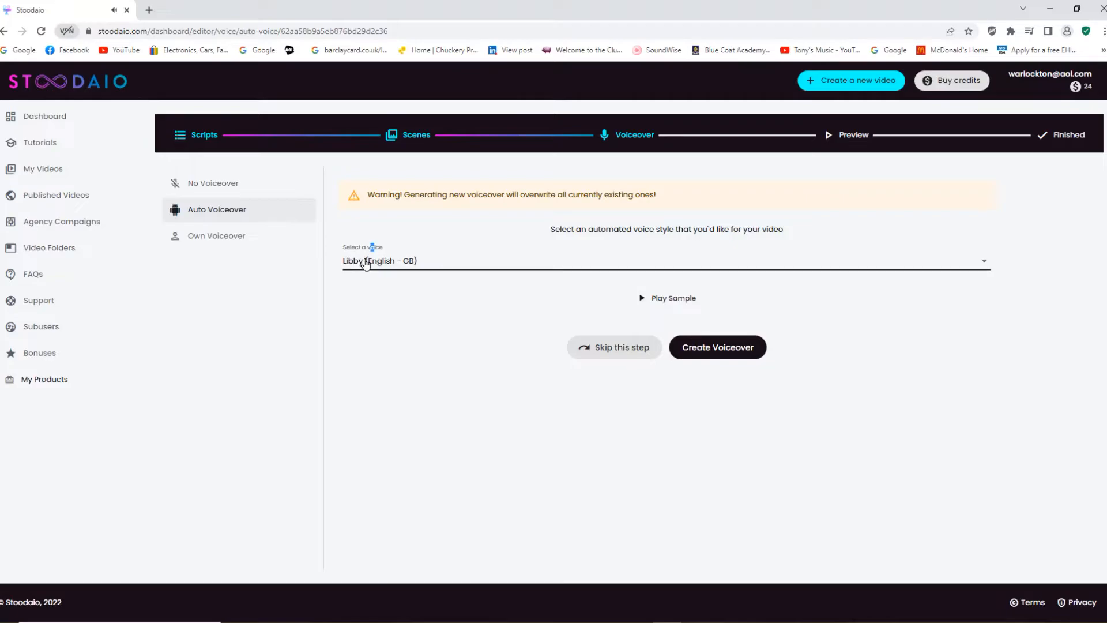
Listen to the samples of the other two British voices, Sonia (English - GB) and Ryan (English - GB)
{"action": "left_click", "coordinate": [410, 269]}
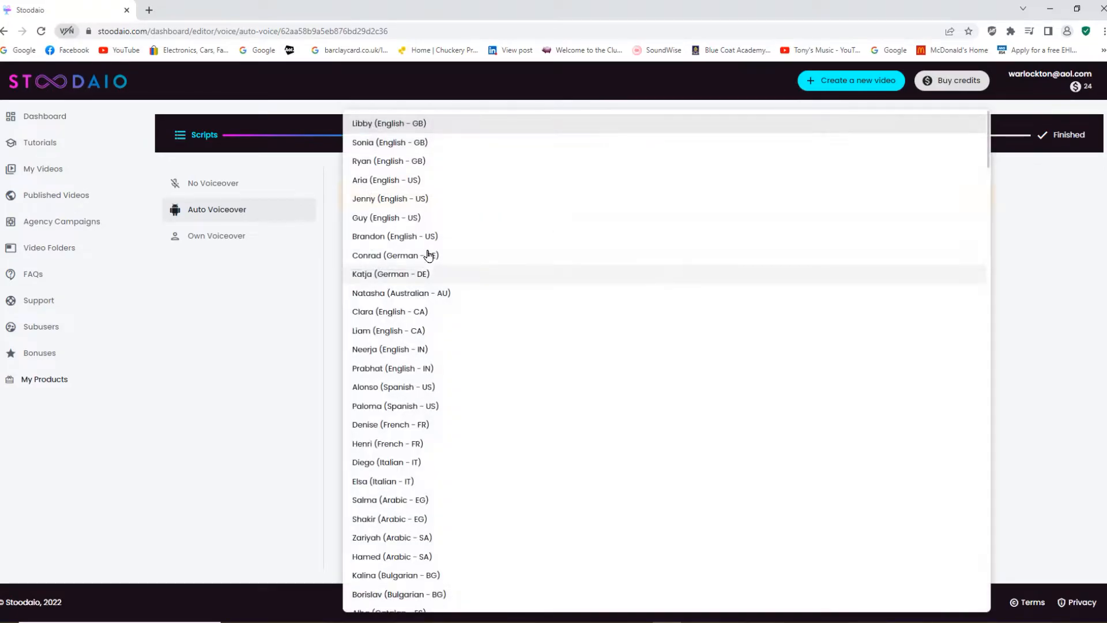
{"action": "left_click", "coordinate": [374, 145]}
{"action": "left_click", "coordinate": [654, 298]}
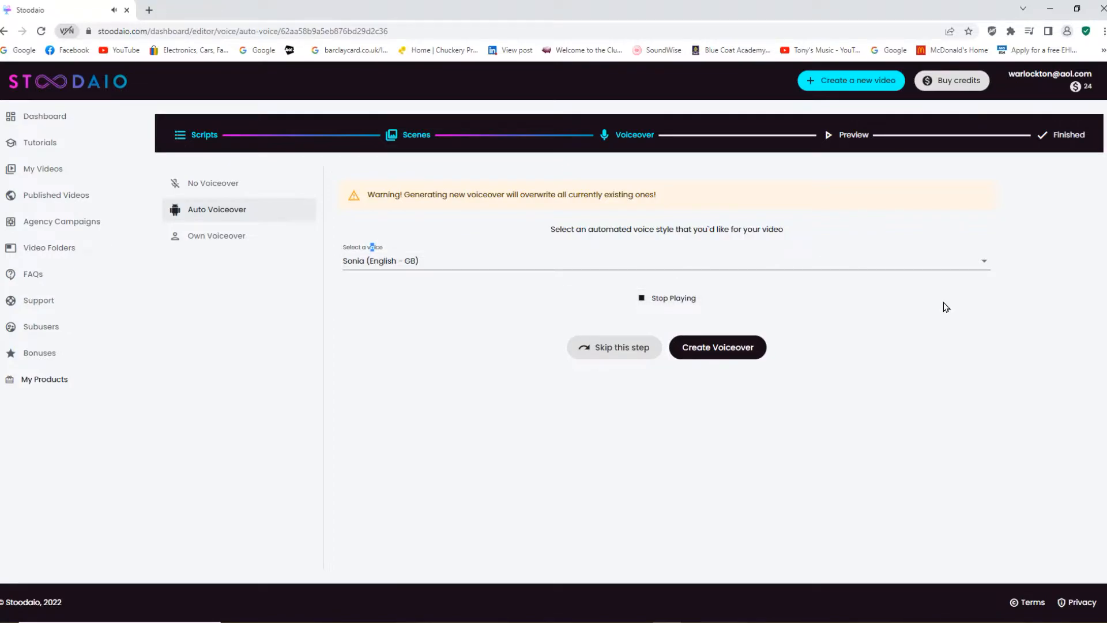
{"action": "left_click", "coordinate": [647, 297]}
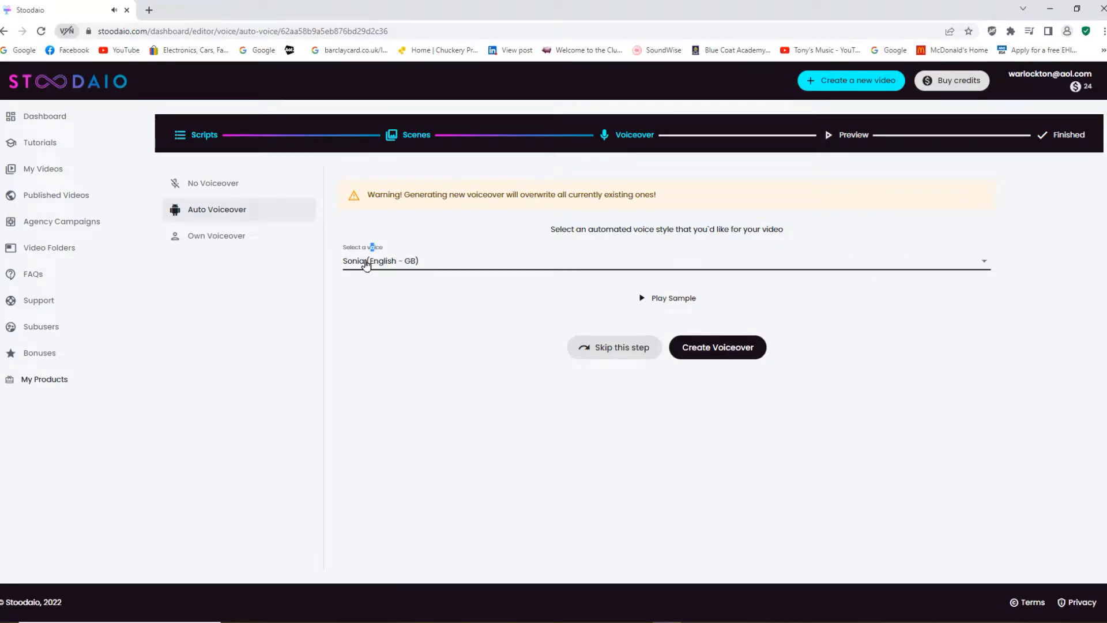
{"action": "left_click", "coordinate": [366, 262]}
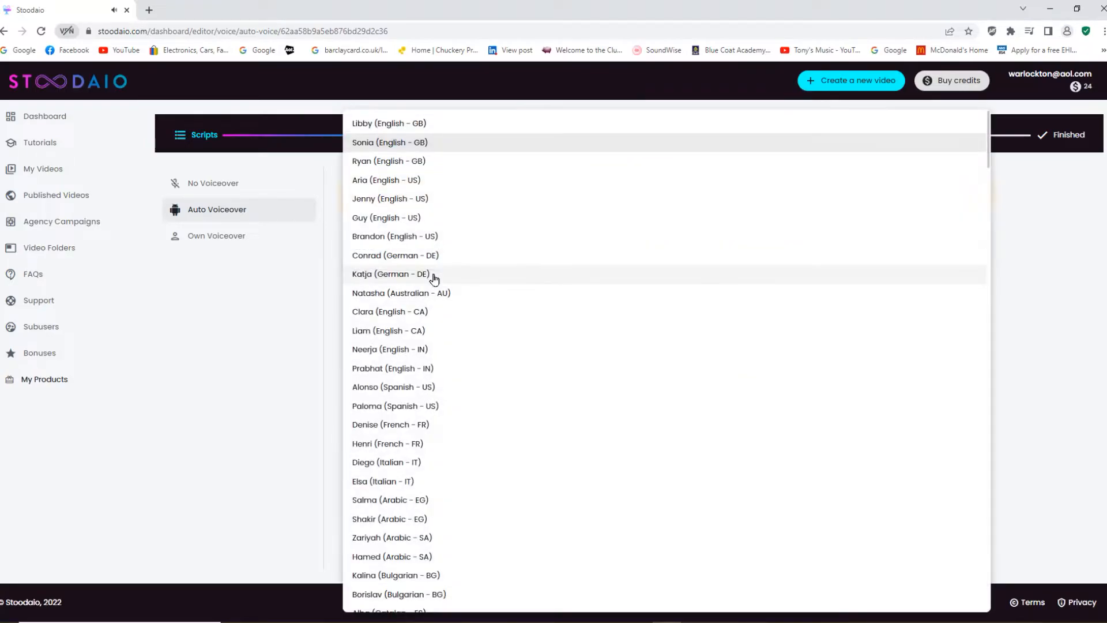
{"action": "left_click", "coordinate": [390, 163]}
{"action": "left_click", "coordinate": [658, 299]}
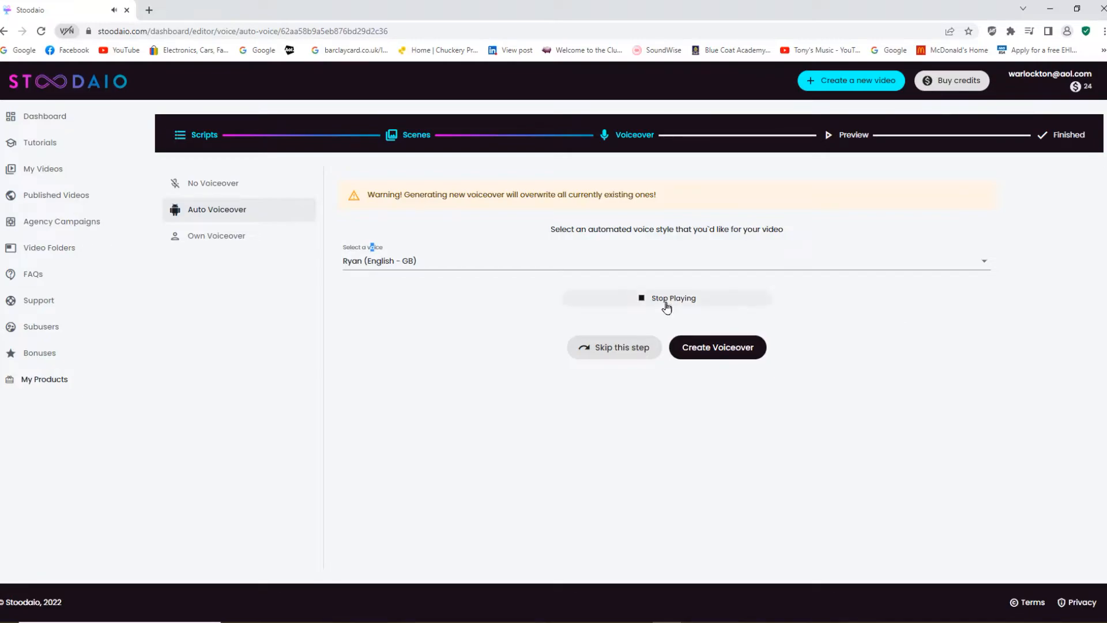
Listen to the samples of the American female voices Aria (English - US) and Jenny (English - US)
{"action": "left_click", "coordinate": [374, 264]}
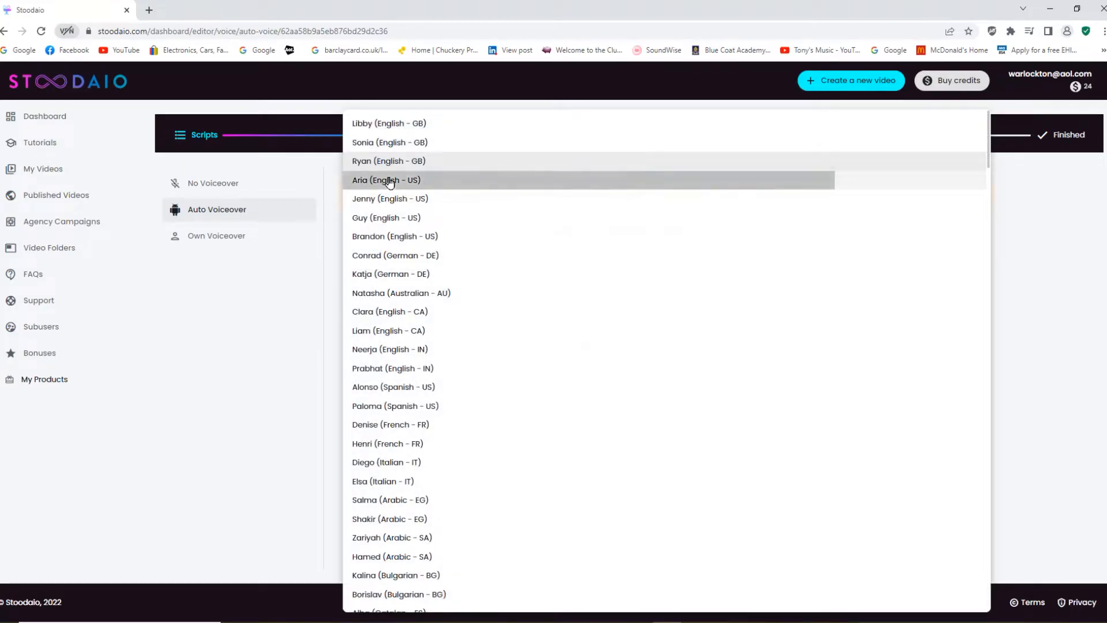
{"action": "left_click", "coordinate": [390, 180]}
{"action": "left_click", "coordinate": [674, 298]}
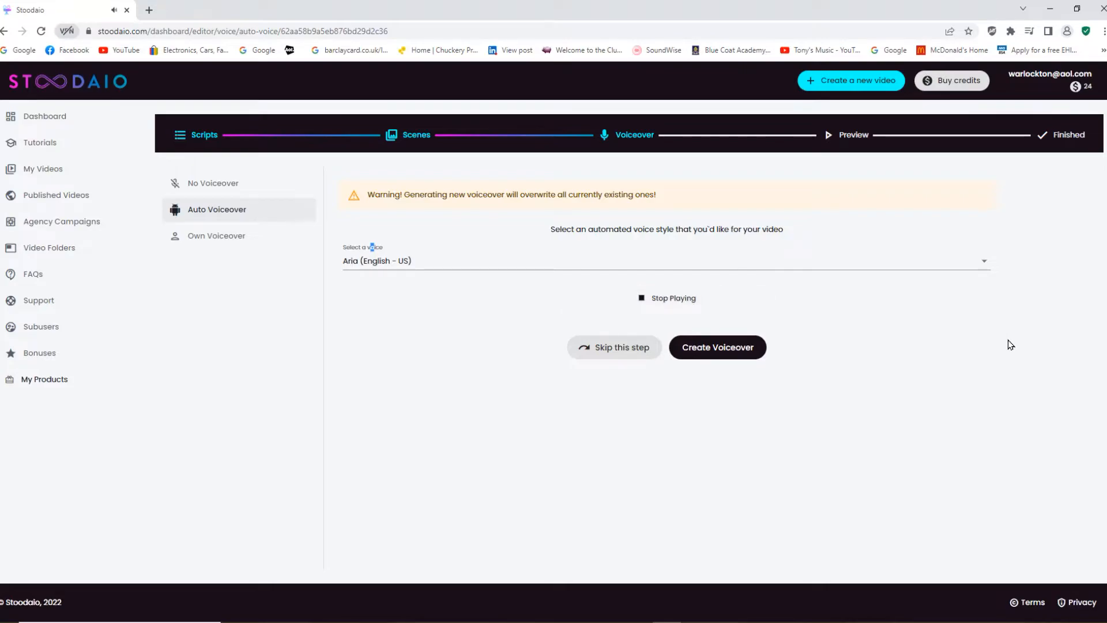
{"action": "left_click", "coordinate": [665, 297]}
{"action": "left_click", "coordinate": [369, 262]}
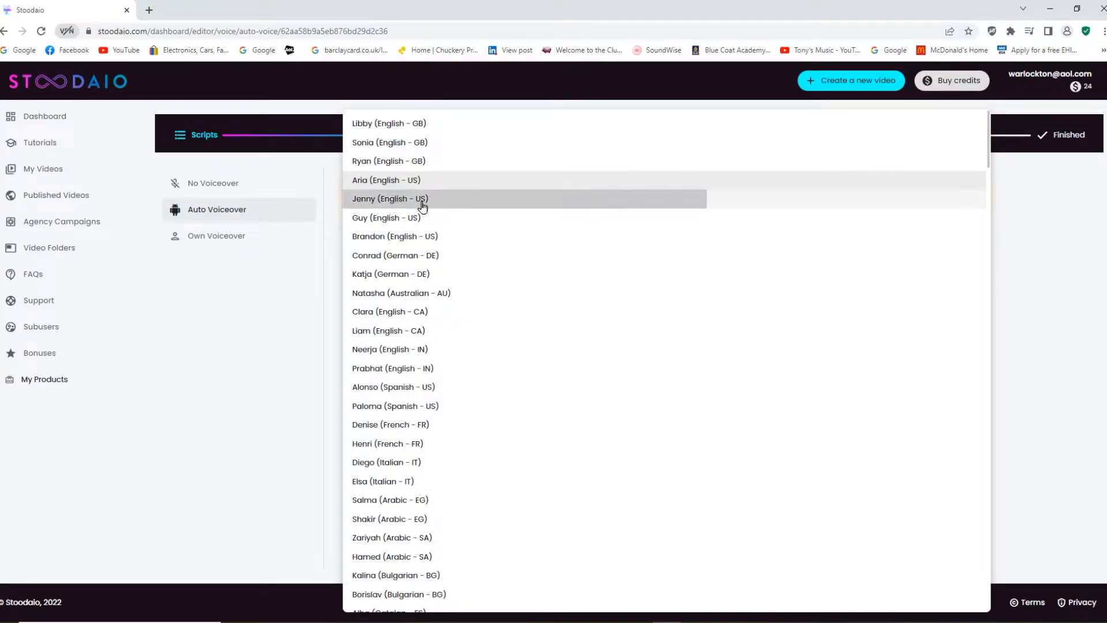
{"action": "left_click", "coordinate": [395, 201]}
{"action": "left_click", "coordinate": [650, 298]}
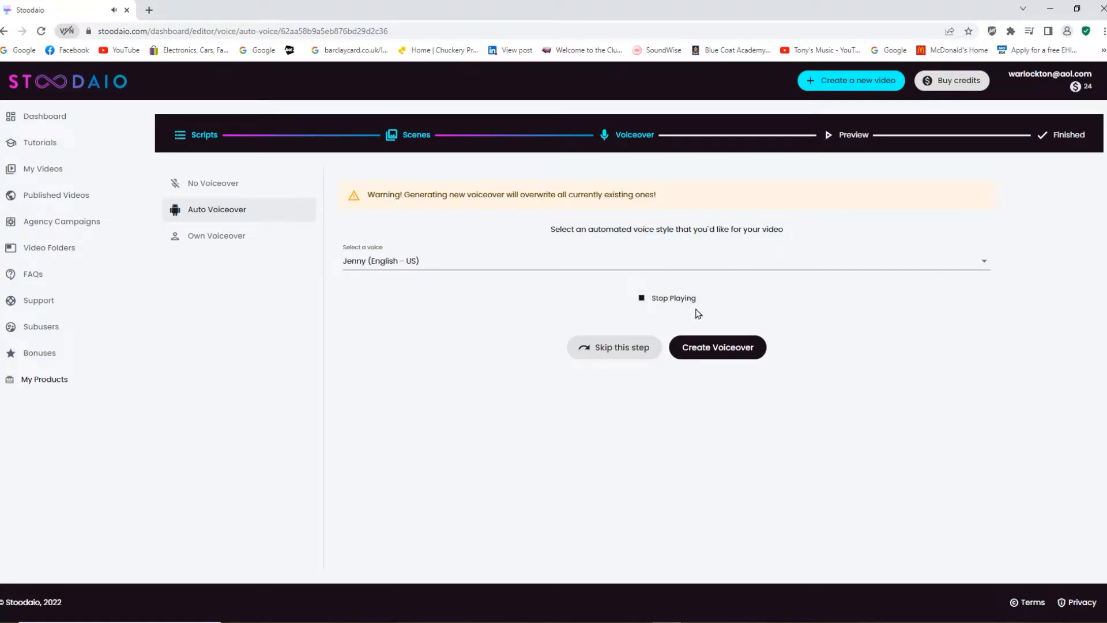
{"action": "left_click", "coordinate": [655, 298]}
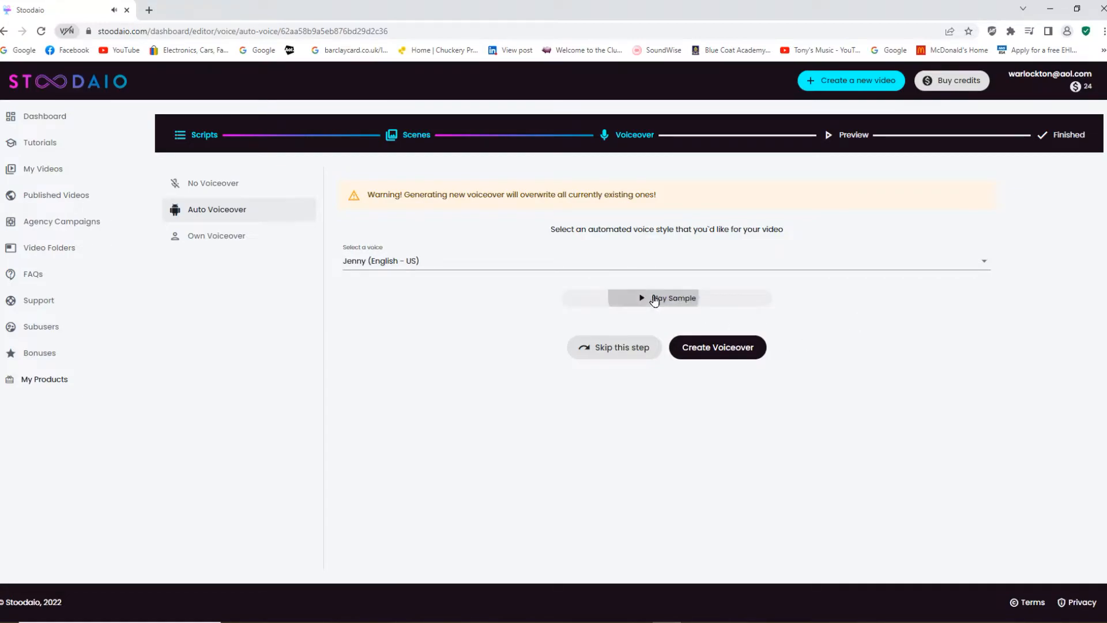
Switch the automated voice to Guy (English - US) and listen to its sample
{"action": "left_click", "coordinate": [369, 261]}
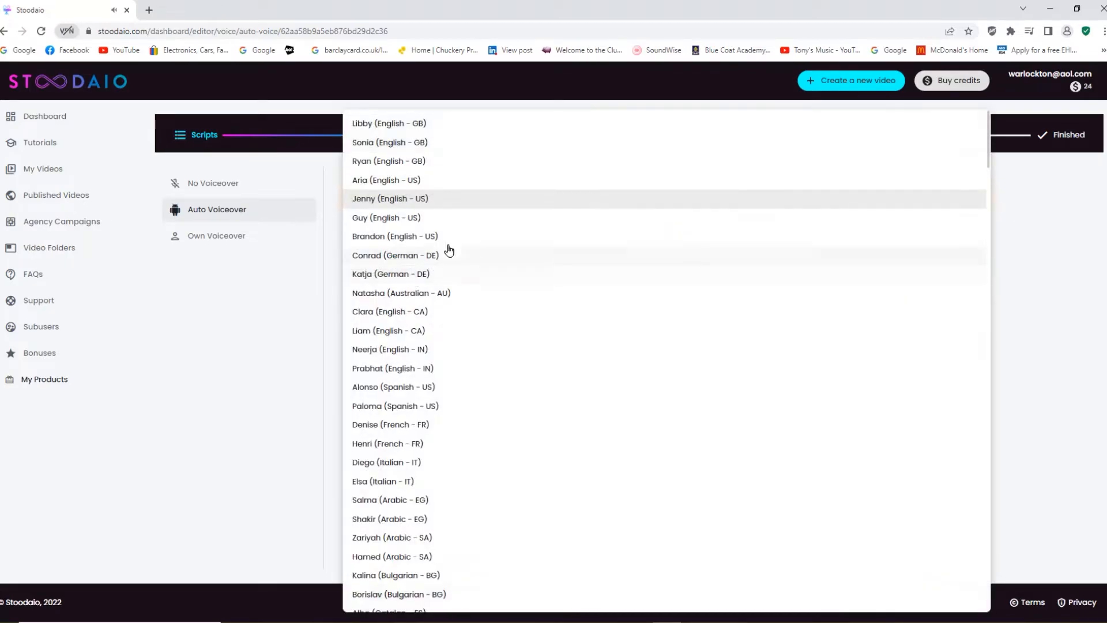
{"action": "left_click", "coordinate": [415, 219]}
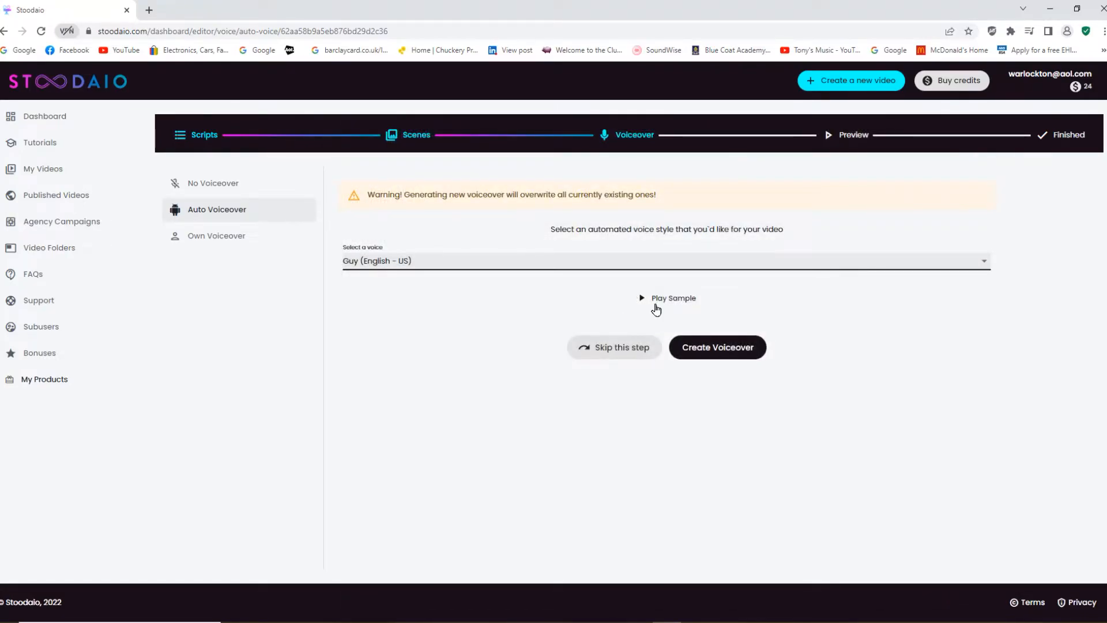
{"action": "left_click", "coordinate": [649, 299]}
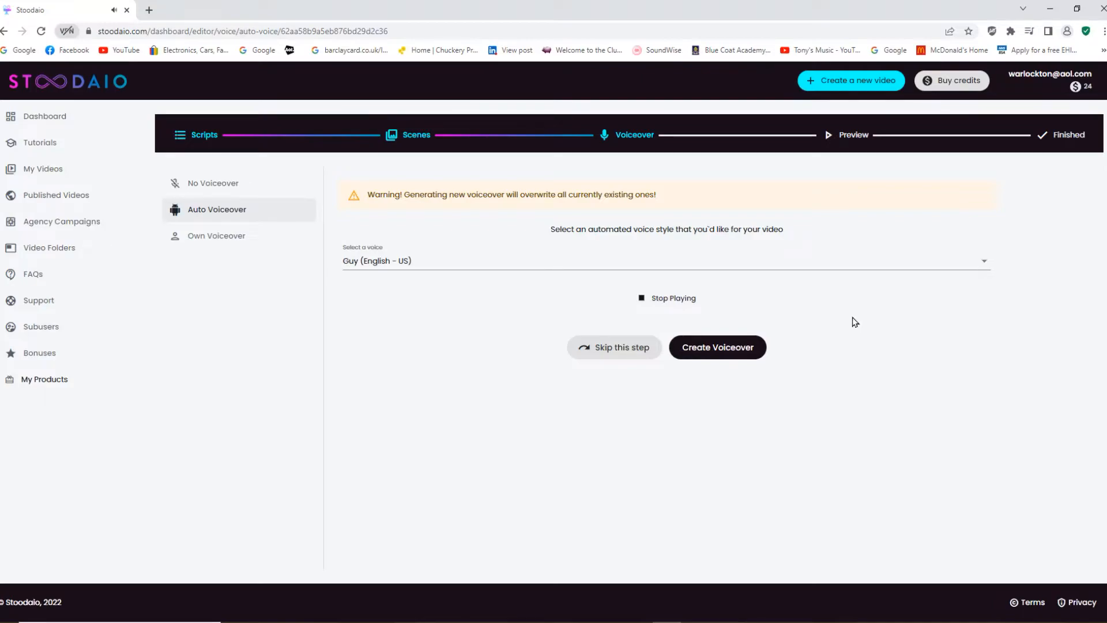
{"action": "left_click", "coordinate": [644, 300]}
Select the Brandon (English - US) voice, play its sample and create the video's automatic voiceover with it
{"action": "left_click", "coordinate": [358, 263]}
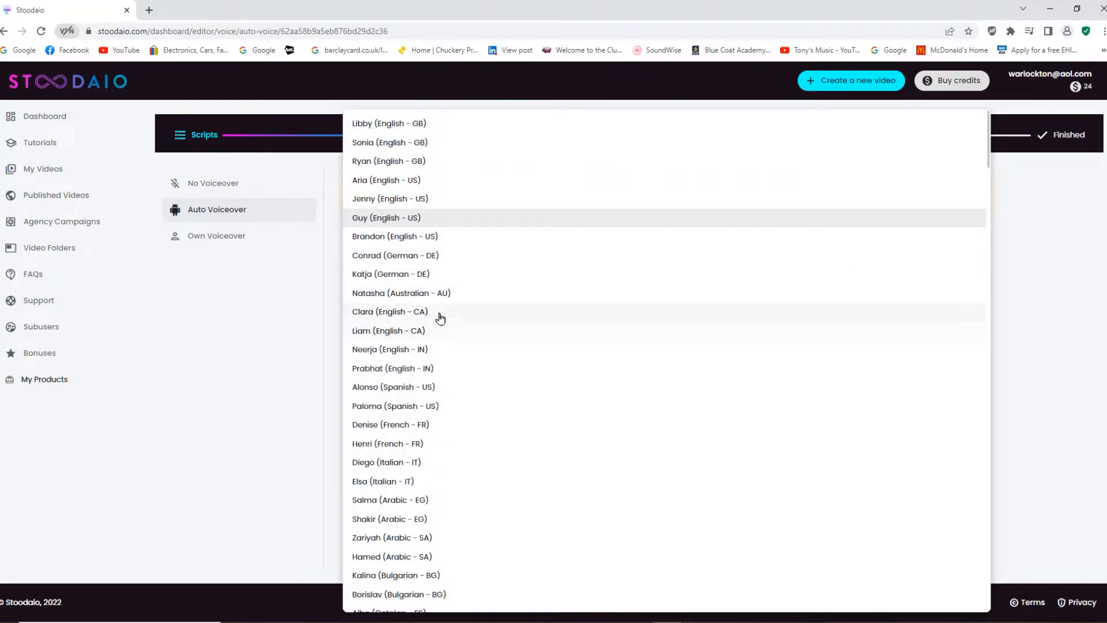
{"action": "left_click", "coordinate": [391, 237]}
{"action": "left_click", "coordinate": [654, 299]}
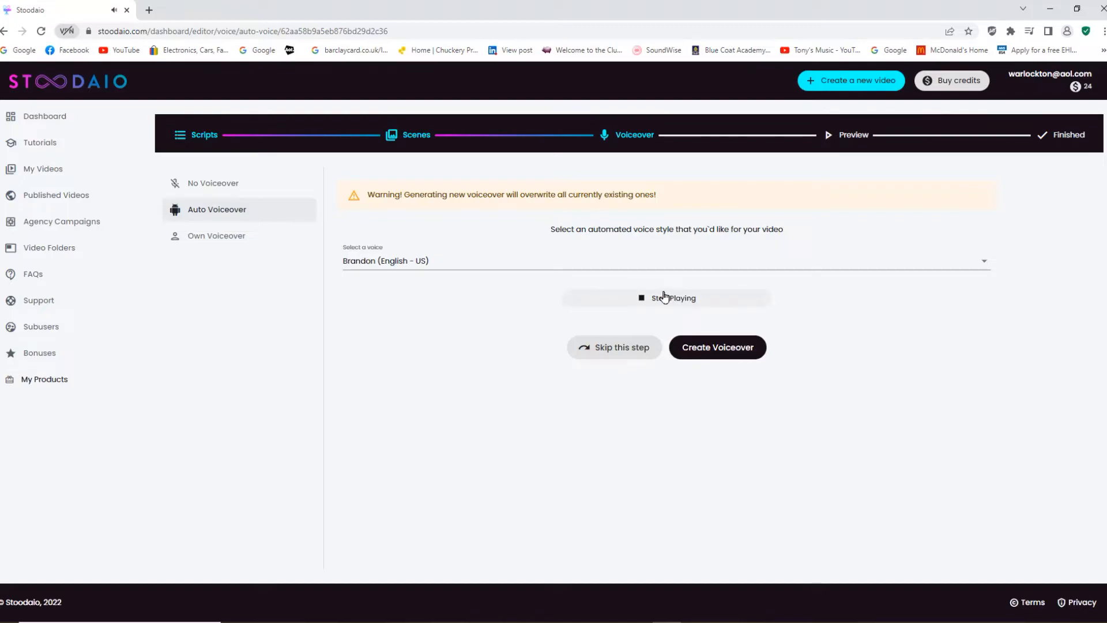
{"action": "left_click", "coordinate": [718, 355]}
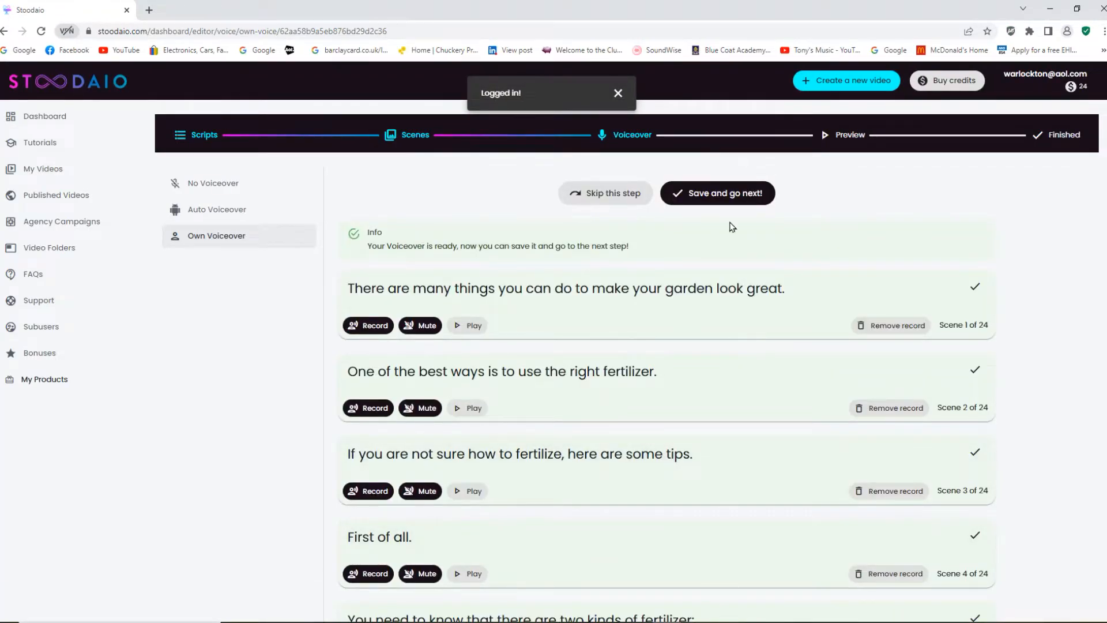
Play the generated voiceover of scenes 1, 2 and 3, and save the voiceover to continue to the preview
{"action": "scroll", "coordinate": [695, 284], "scroll_direction": "down", "scroll_amount": 15}
{"action": "scroll", "coordinate": [644, 384], "scroll_direction": "up", "scroll_amount": 13}
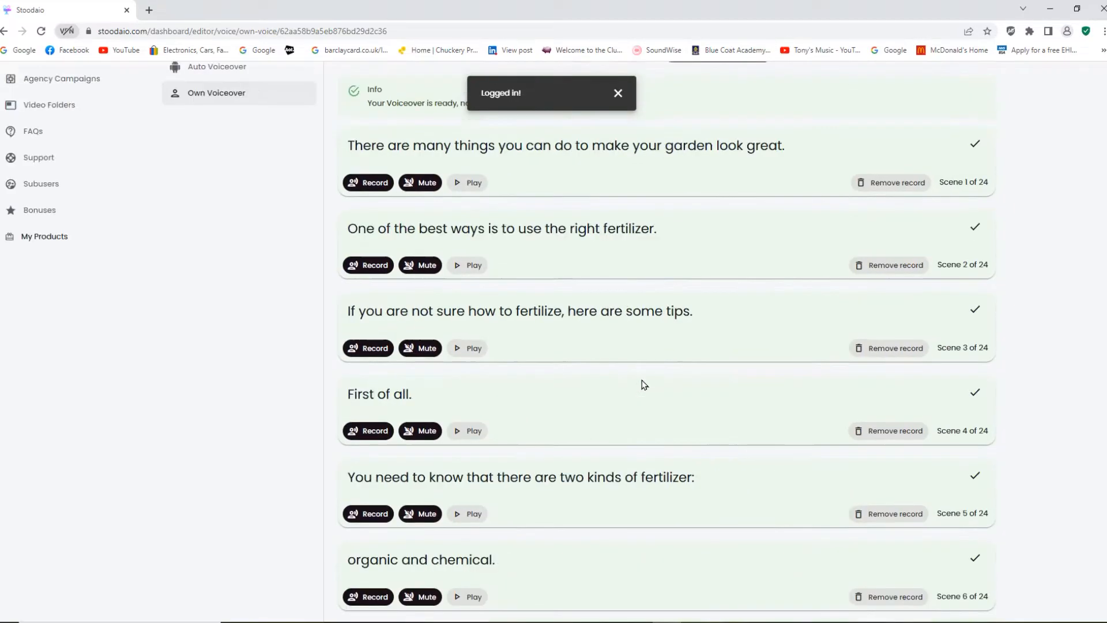
{"action": "scroll", "coordinate": [644, 385], "scroll_direction": "up", "scroll_amount": 3}
{"action": "left_click", "coordinate": [474, 326]}
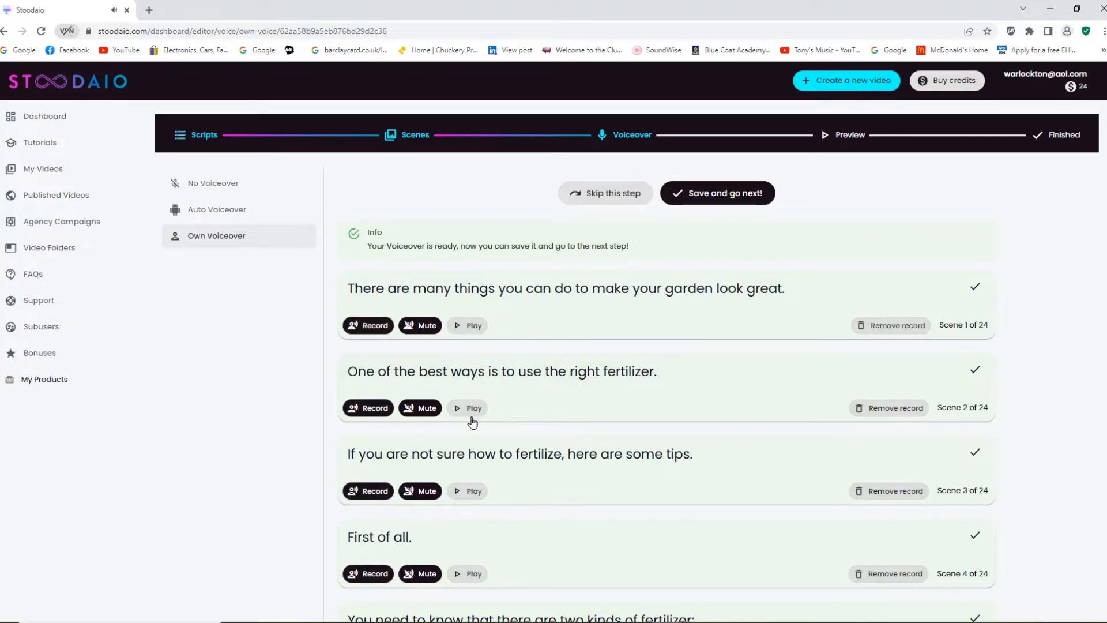
{"action": "left_click", "coordinate": [471, 408]}
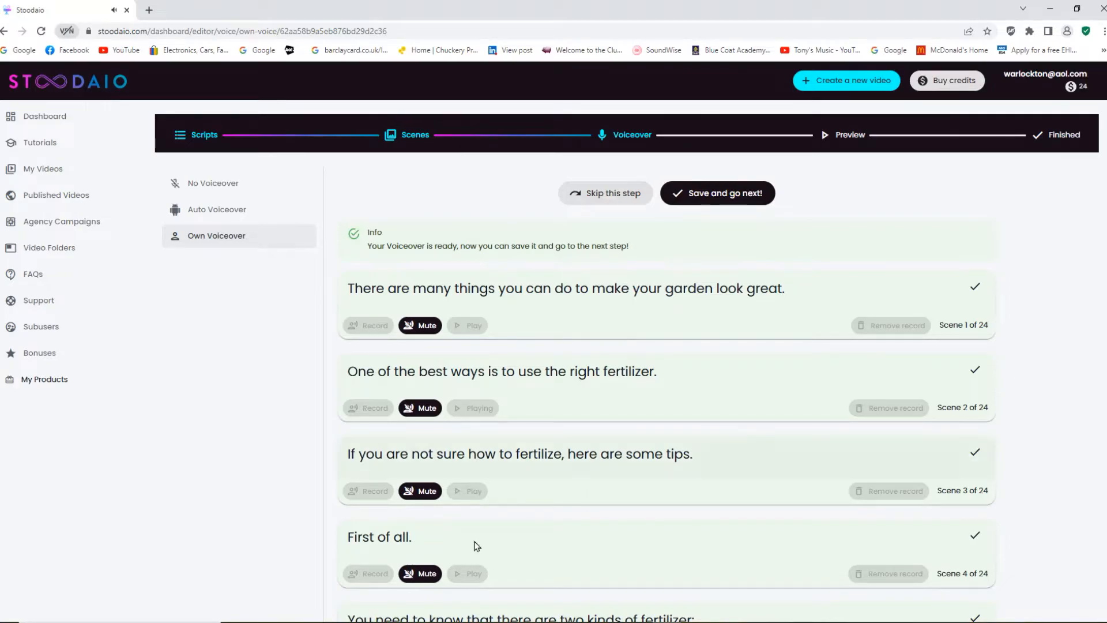
{"action": "left_click", "coordinate": [467, 491]}
{"action": "scroll", "coordinate": [666, 496], "scroll_direction": "down", "scroll_amount": 20}
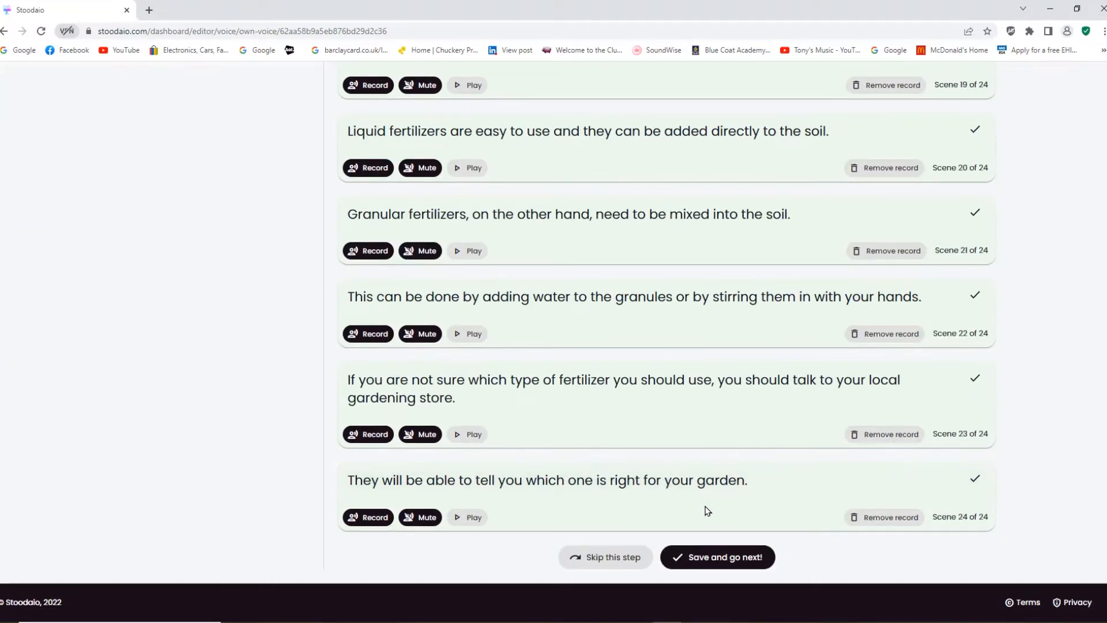
{"action": "left_click", "coordinate": [721, 563]}
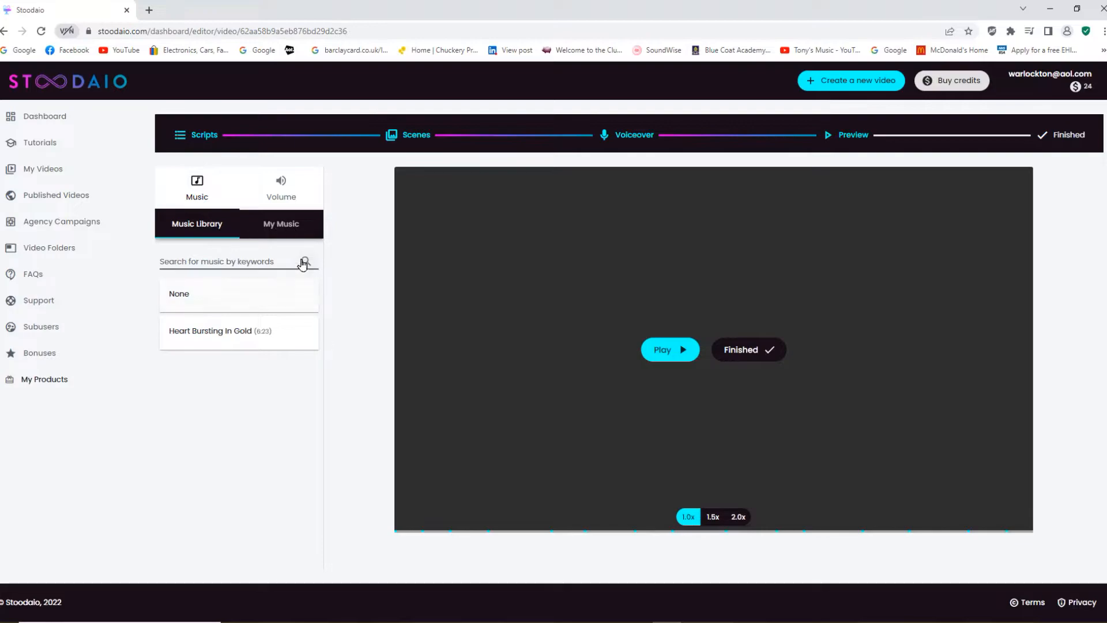
Set the voiceover volume to 0.92, the music volume to 0.2 and the music fade duration to 0.2, and apply the settings
{"action": "left_click", "coordinate": [271, 189]}
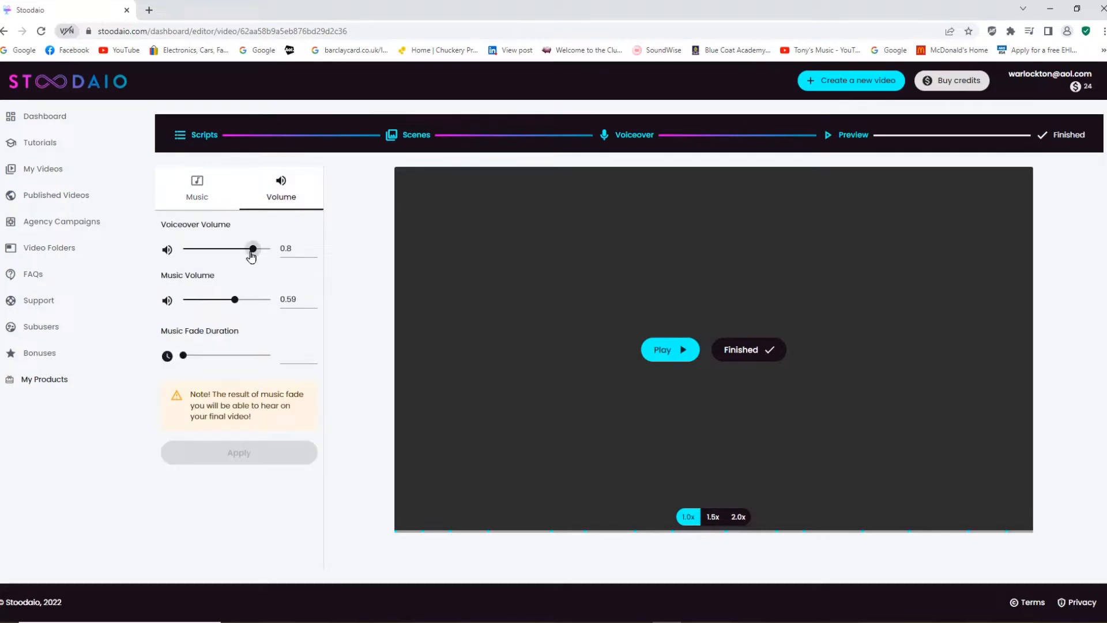
{"action": "left_click_drag", "start_coordinate": [252, 257], "coordinate": [265, 263]}
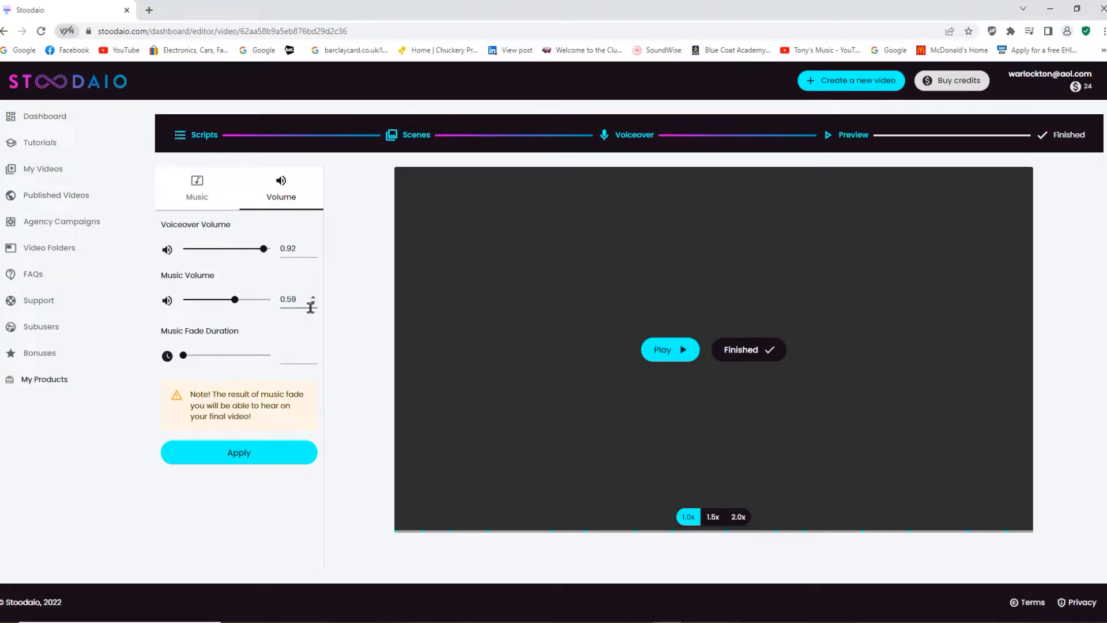
{"action": "left_click_drag", "start_coordinate": [234, 306], "coordinate": [204, 318]}
{"action": "left_click", "coordinate": [183, 358]}
{"action": "left_click_drag", "start_coordinate": [184, 365], "coordinate": [188, 372]}
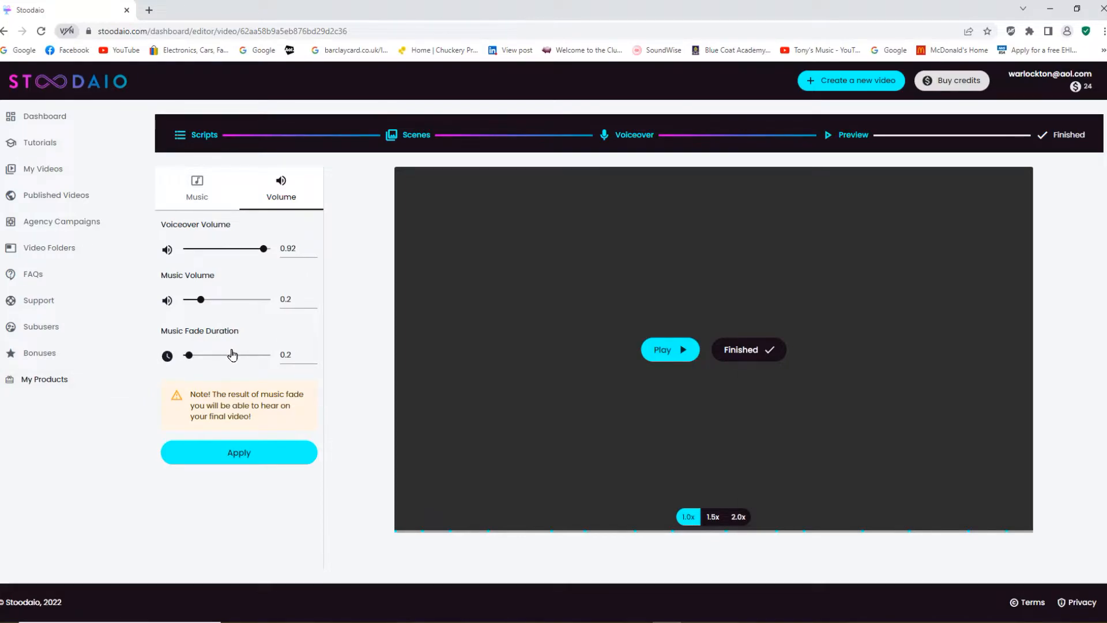
{"action": "left_click", "coordinate": [234, 453]}
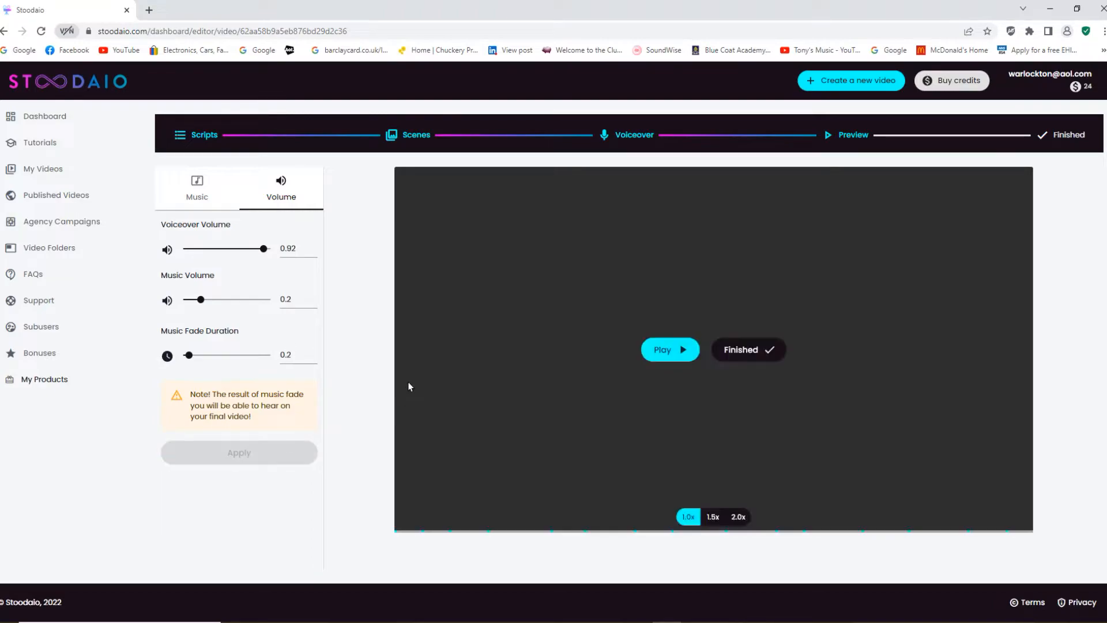
Search the music library for "spring" and choose "Spring comes early this year" as the background music
{"action": "left_click", "coordinate": [197, 199]}
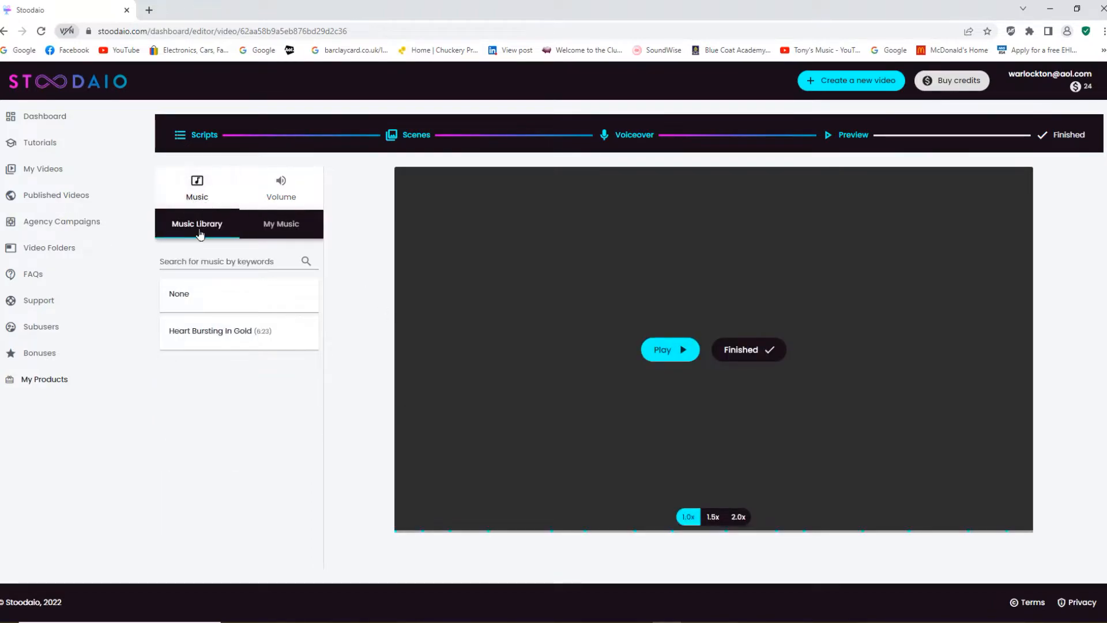
{"action": "left_click", "coordinate": [224, 261]}
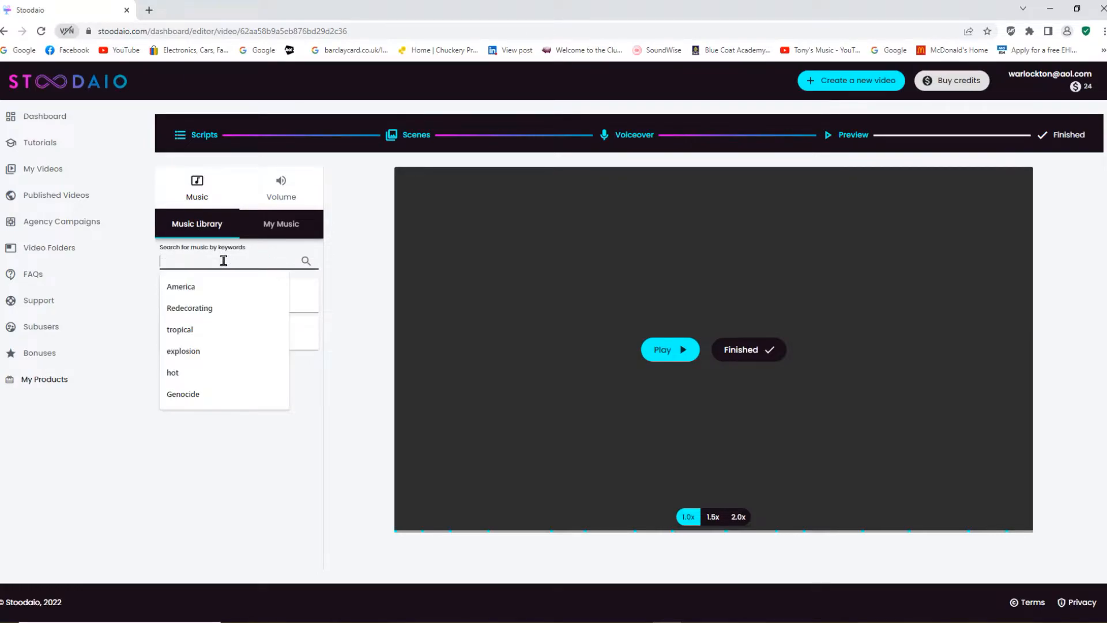
{"action": "type", "text": "spring"}
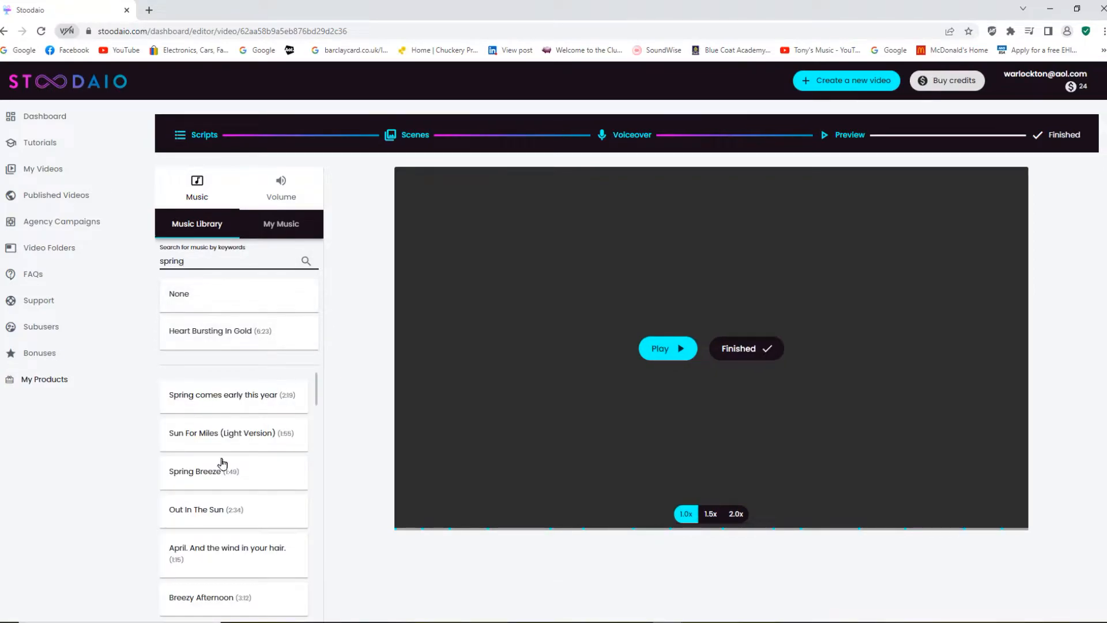
{"action": "left_click", "coordinate": [199, 397]}
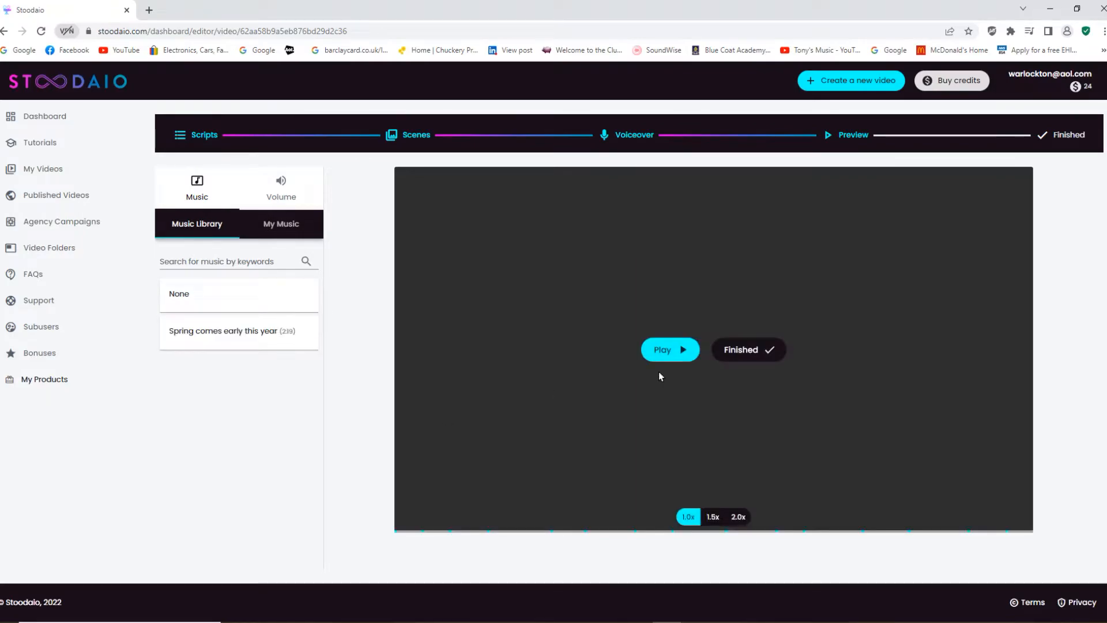
Play the opening scenes of the video preview, stop playback and mark the video as finished
{"action": "left_click", "coordinate": [665, 354]}
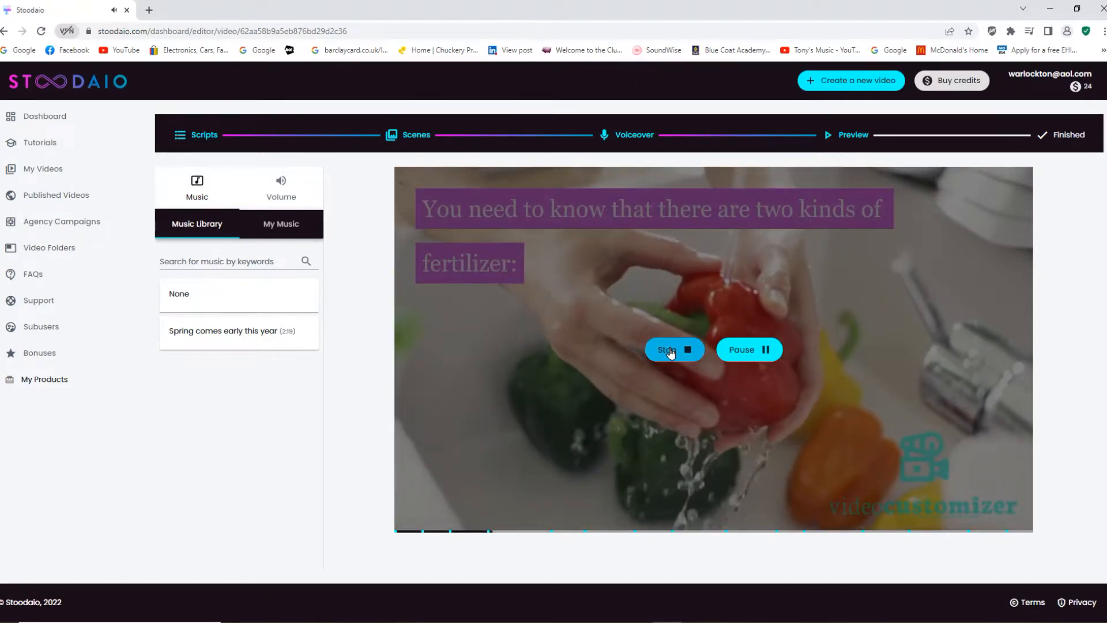
{"action": "left_click", "coordinate": [671, 352]}
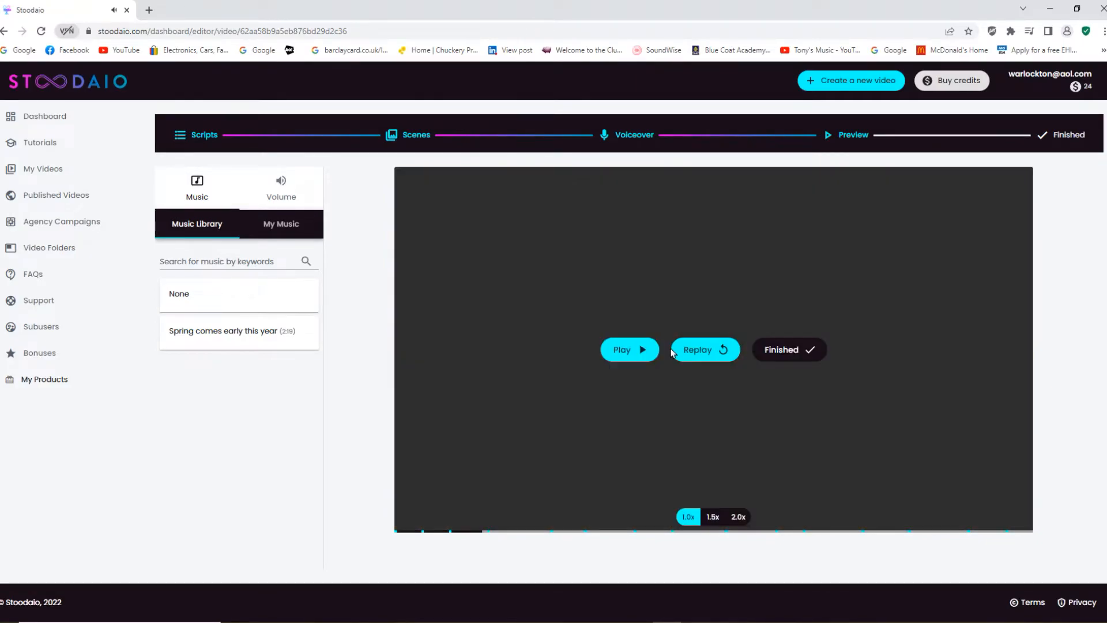
{"action": "left_click", "coordinate": [798, 352]}
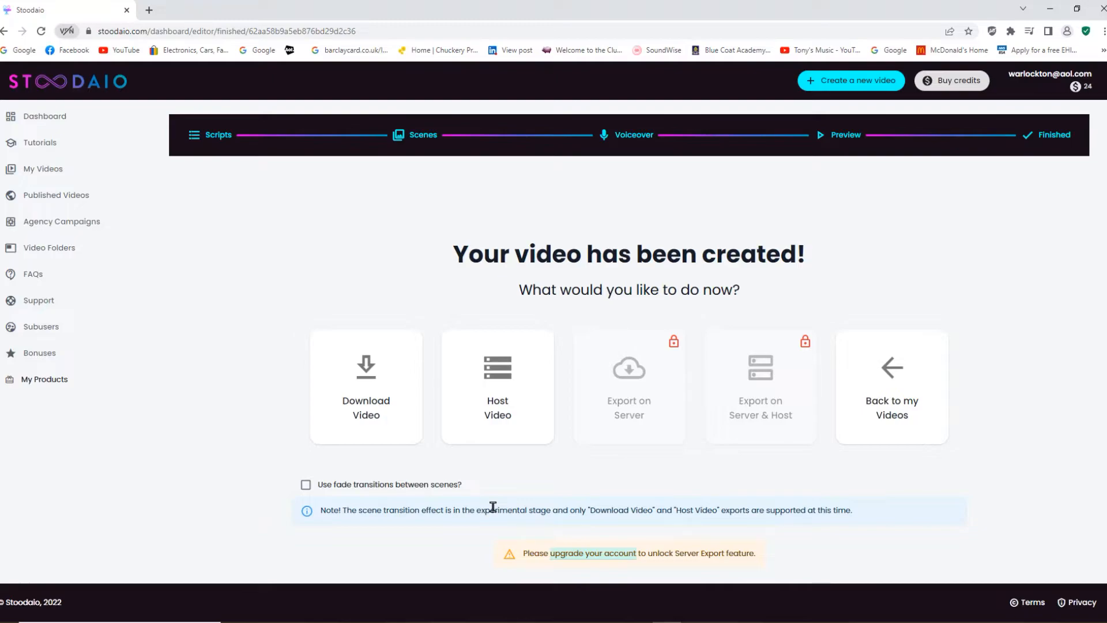
Start rendering the finished video for download and show exported-video (1) full screen in PowerDVD
{"action": "left_click", "coordinate": [357, 422]}
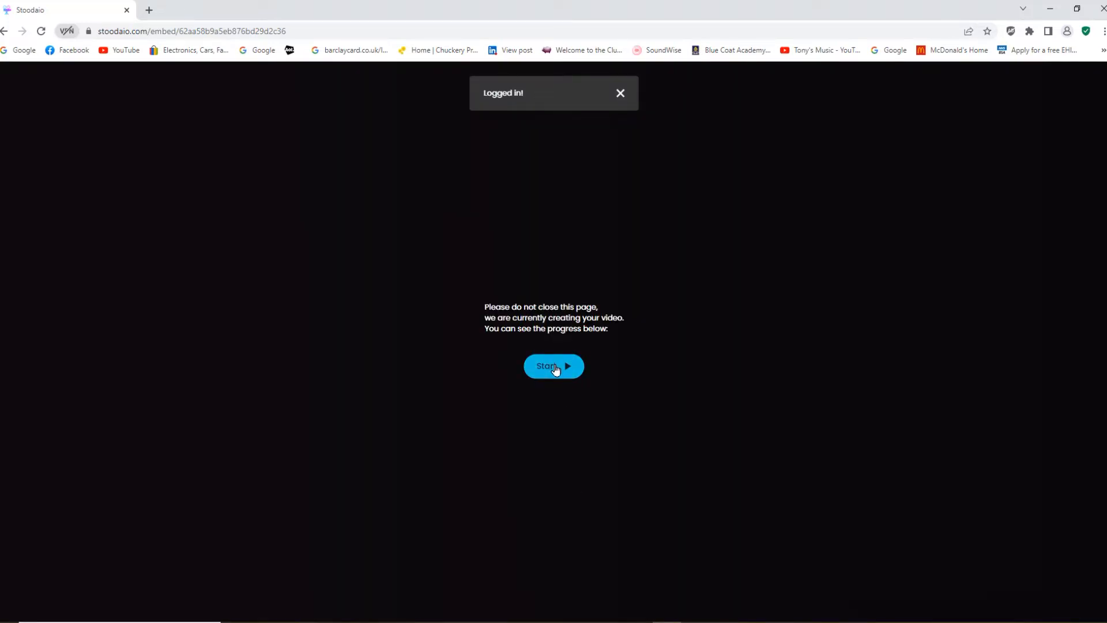
{"action": "left_click", "coordinate": [555, 370]}
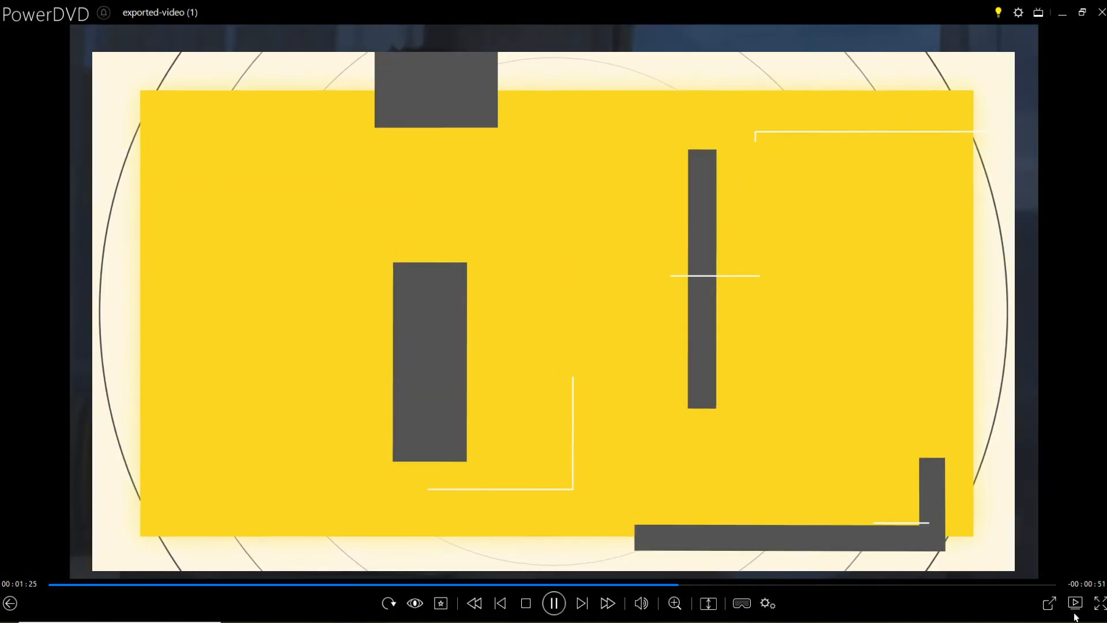
{"action": "left_click", "coordinate": [1099, 603]}
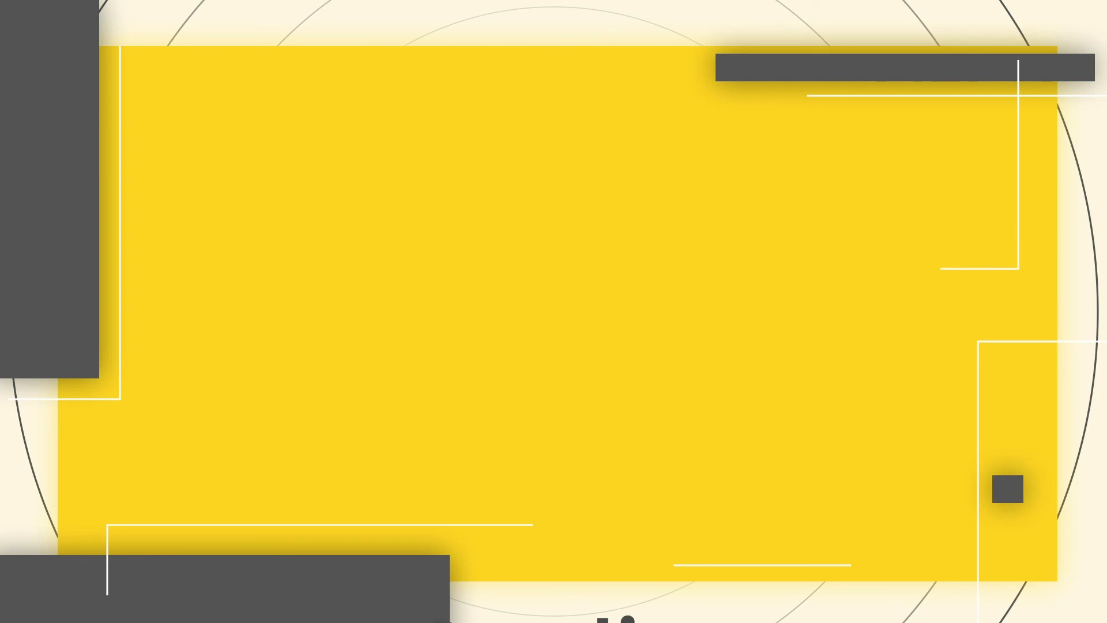